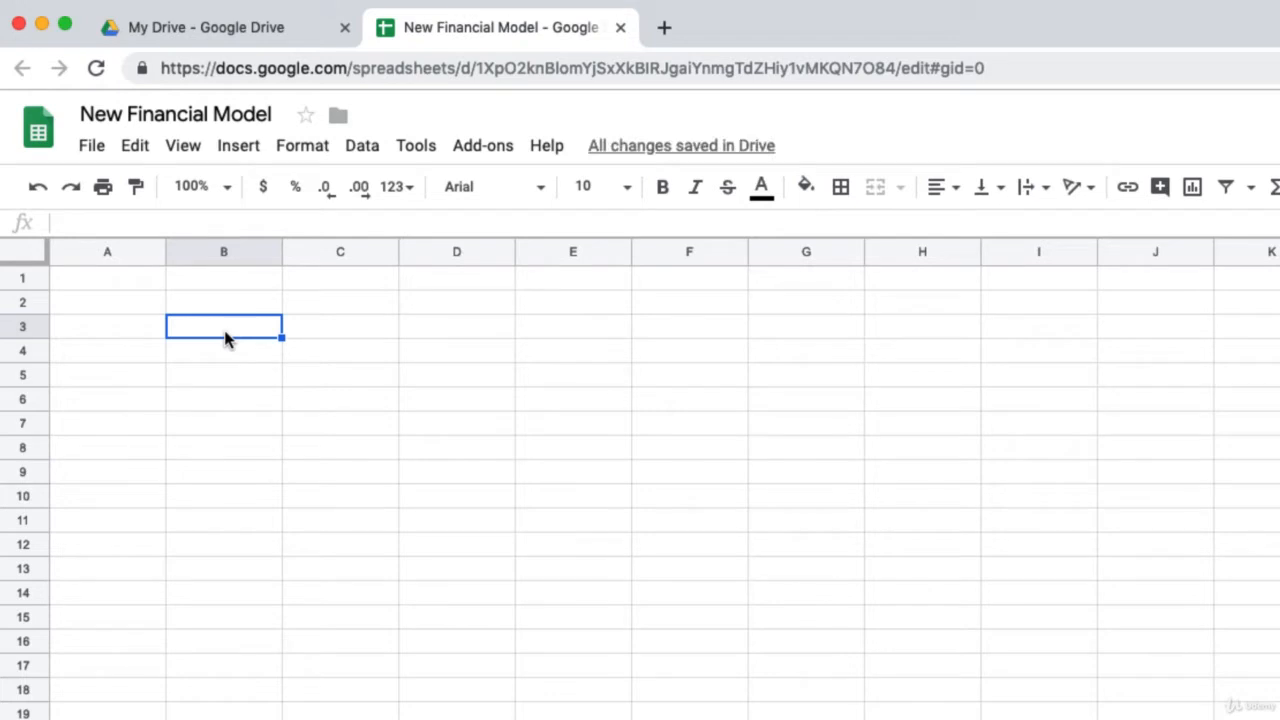
# Enter the company title "Lemonade, Inc." in B3 and the period "For 2019 thru 2023" in B4
pyautogui.write('Lemonade, Inc.')
pyautogui.press('Return')
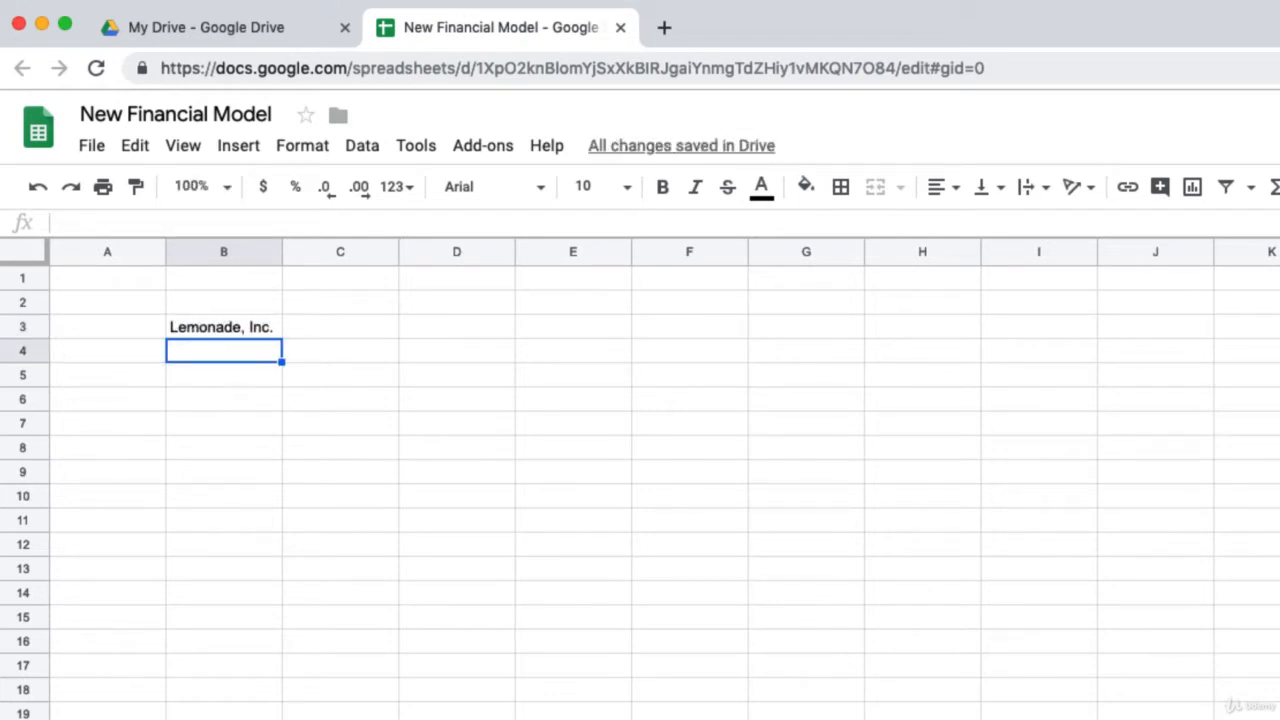
pyautogui.write('For 2019 thru 2023')
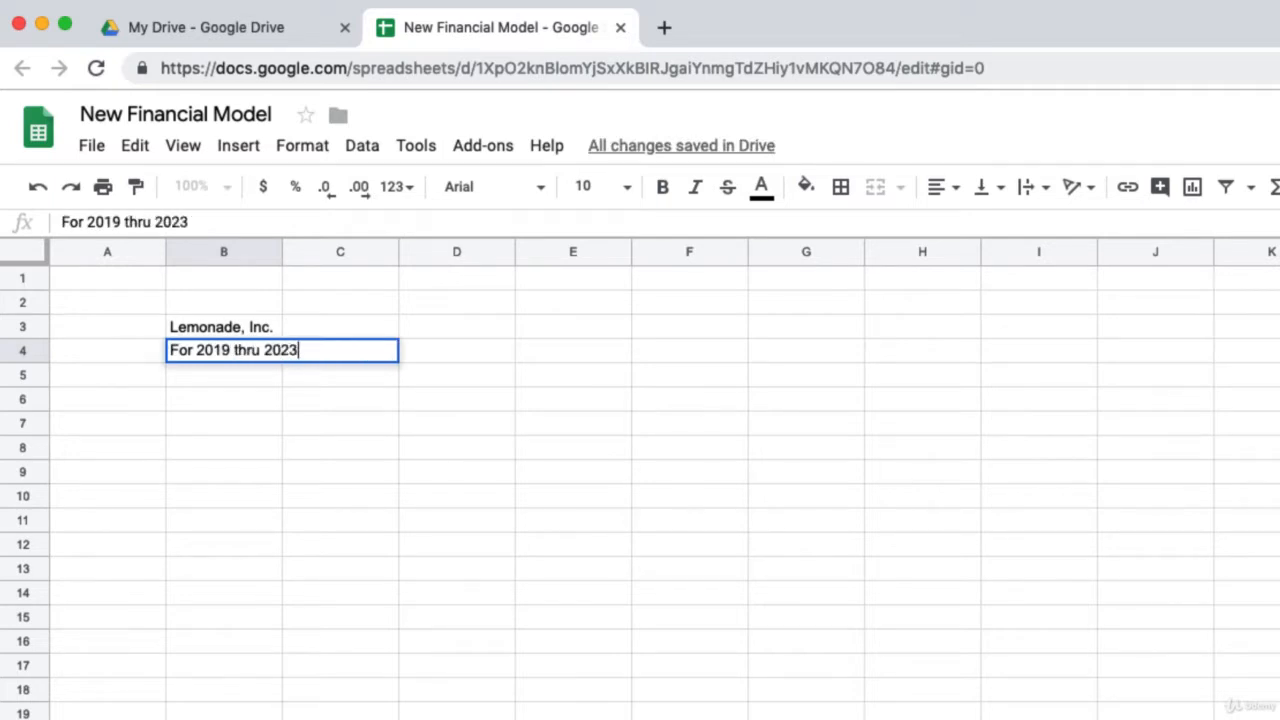
pyautogui.press('Return')
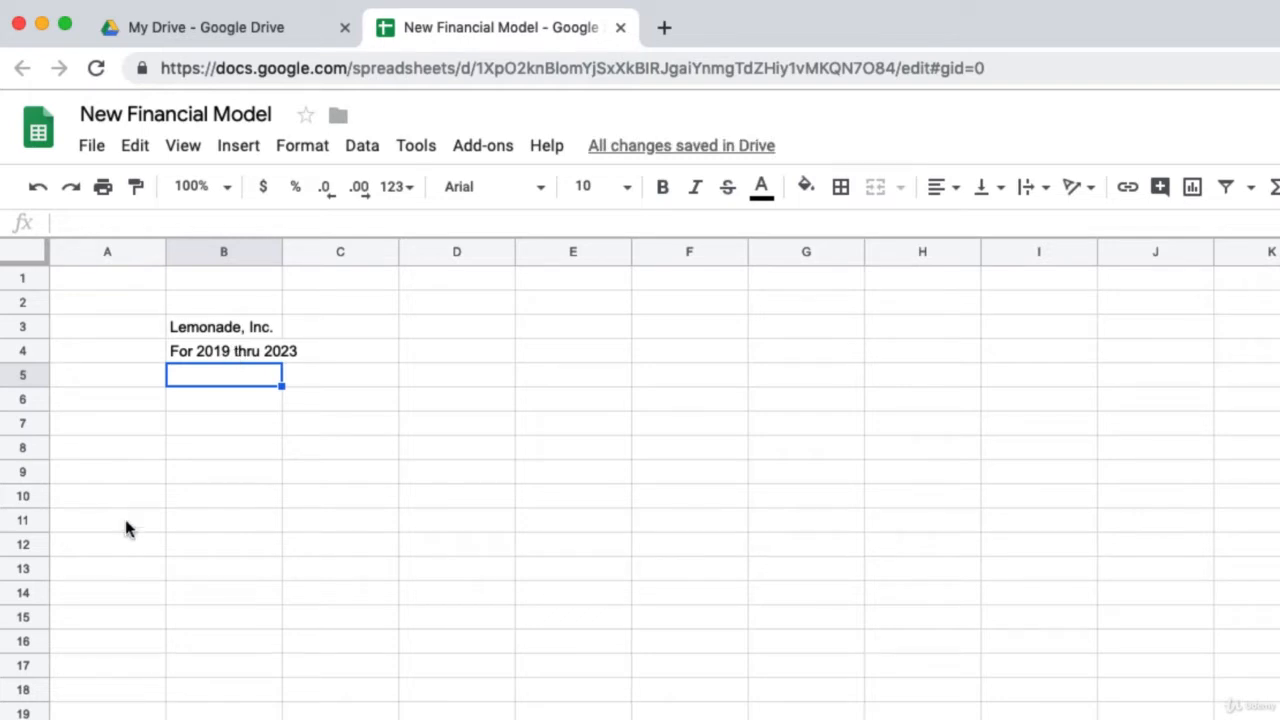
# Enter the first year heading, 2019, in cell D6
pyautogui.click(450, 405)
pyautogui.write('2019')
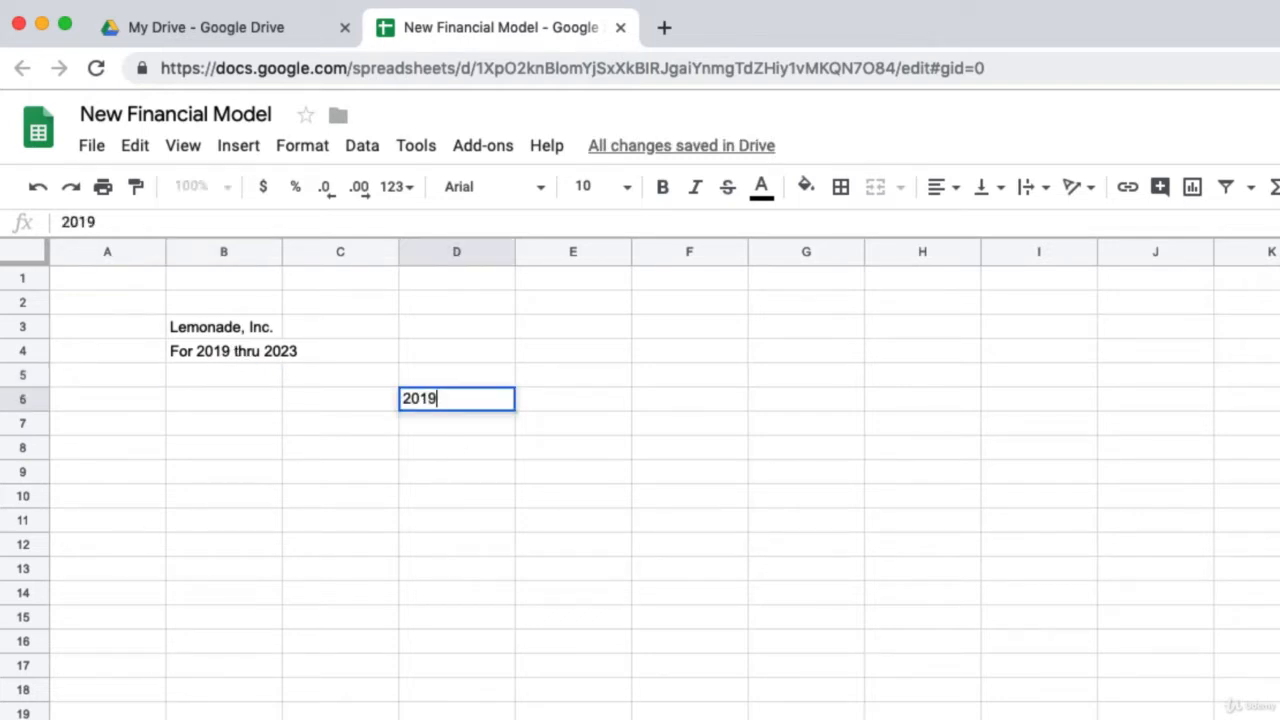
pyautogui.press('Return')
# Enter the formula =D6+1 in E6 and fill it across to H6 for the remaining year headings
pyautogui.press('Up')
pyautogui.press('Right')
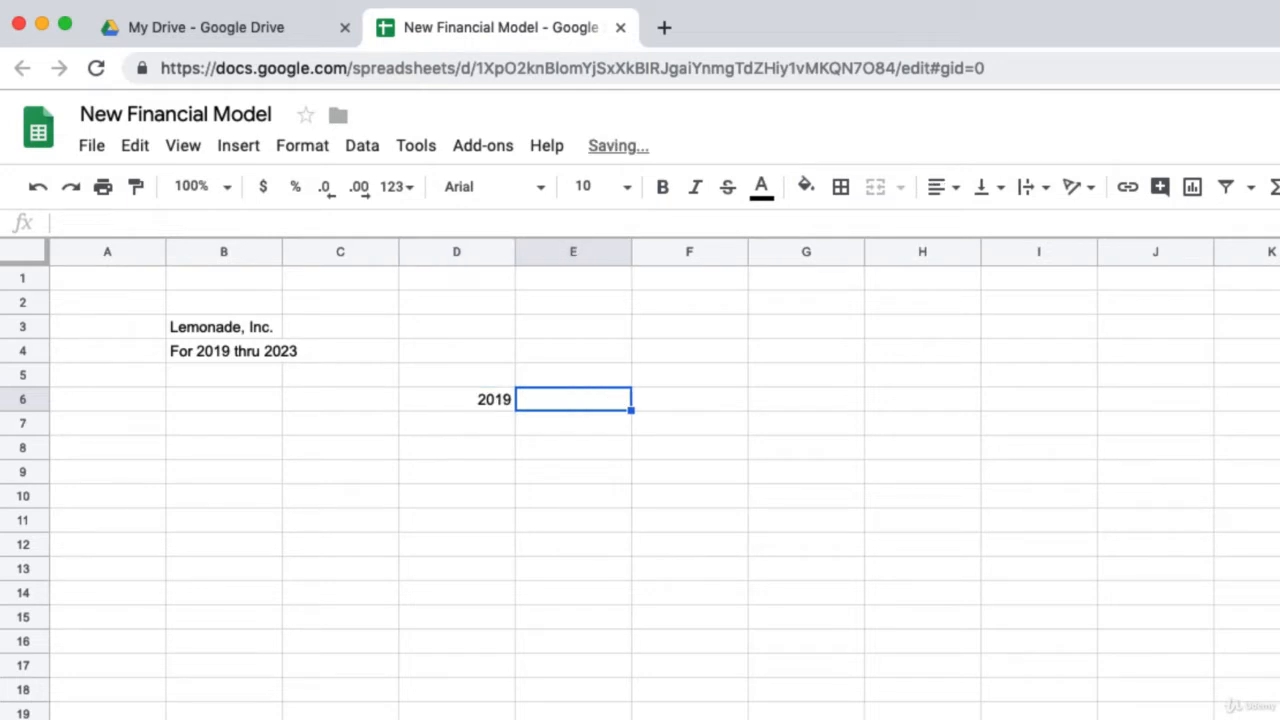
pyautogui.write('=')
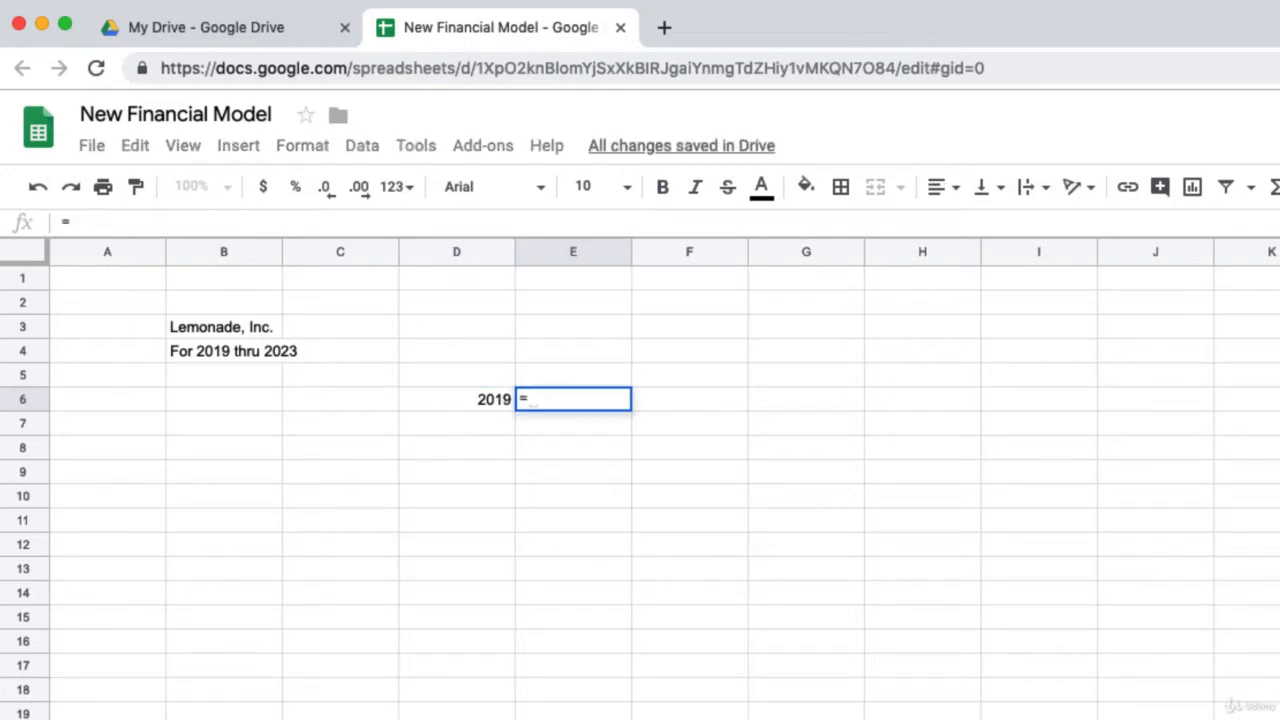
pyautogui.press('Left')
pyautogui.write('+1')
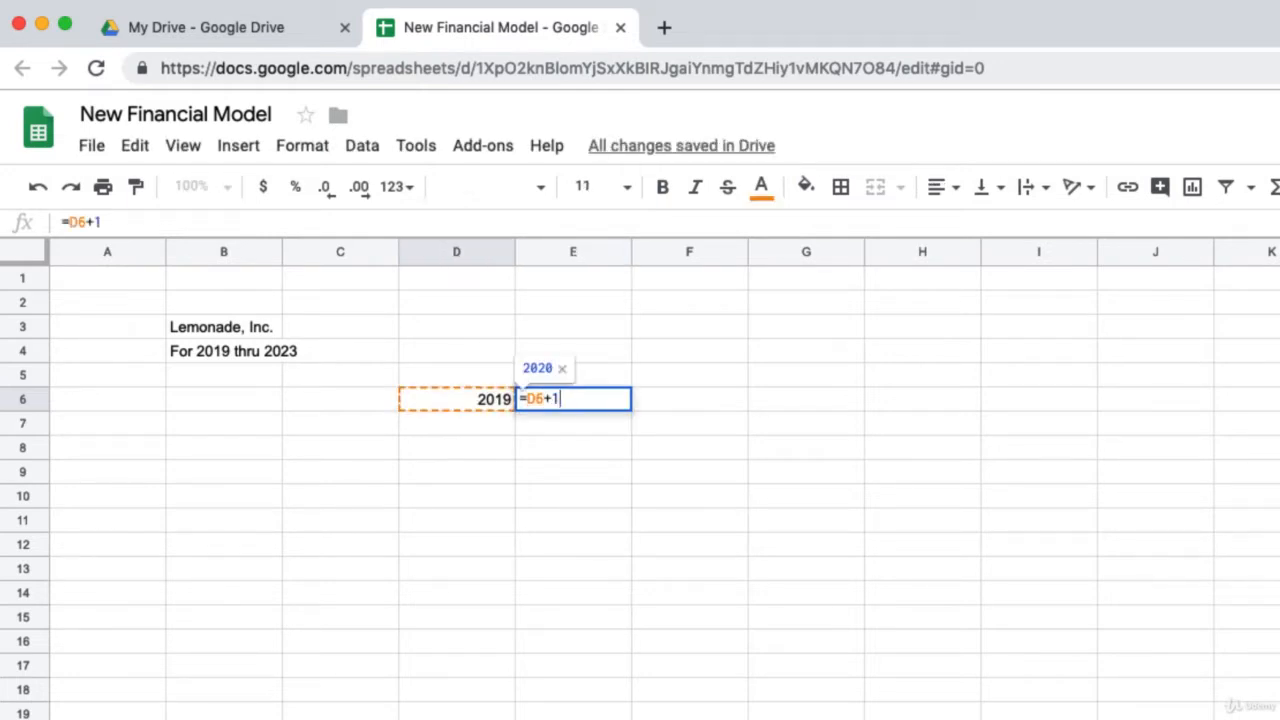
pyautogui.press('Return')
pyautogui.press('Up')
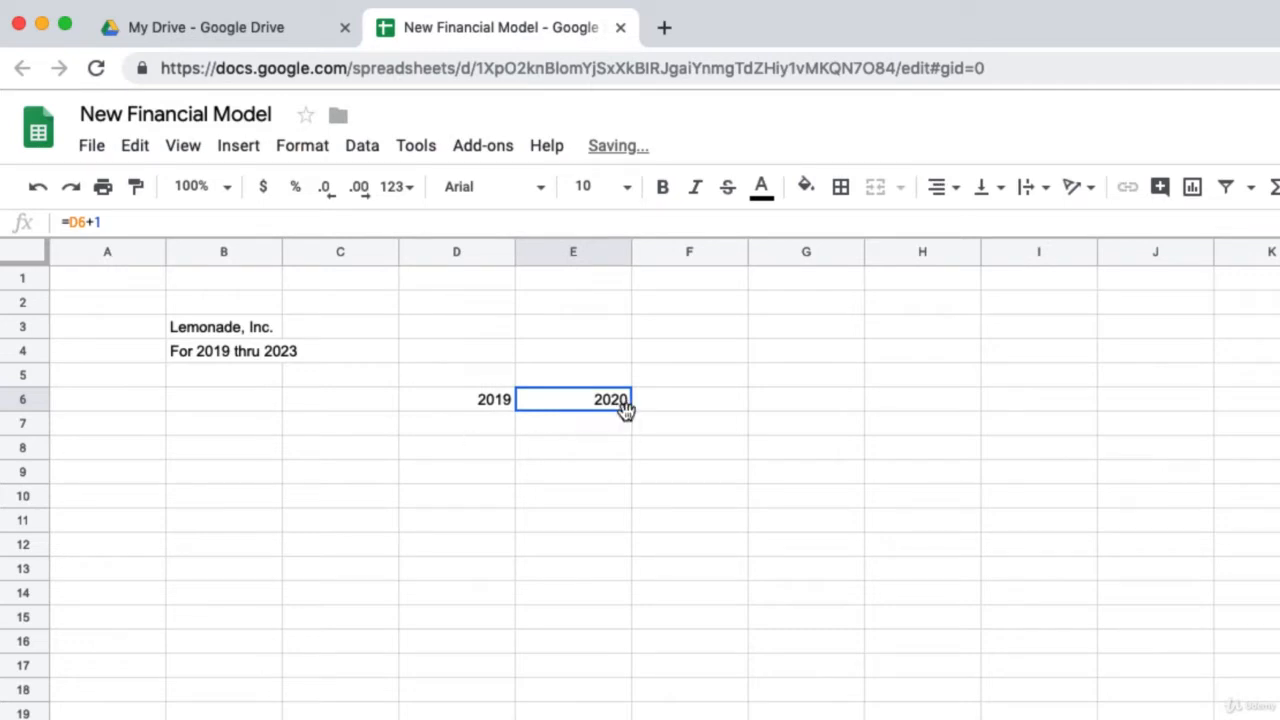
pyautogui.moveTo(630, 411); pyautogui.dragTo(892, 410)
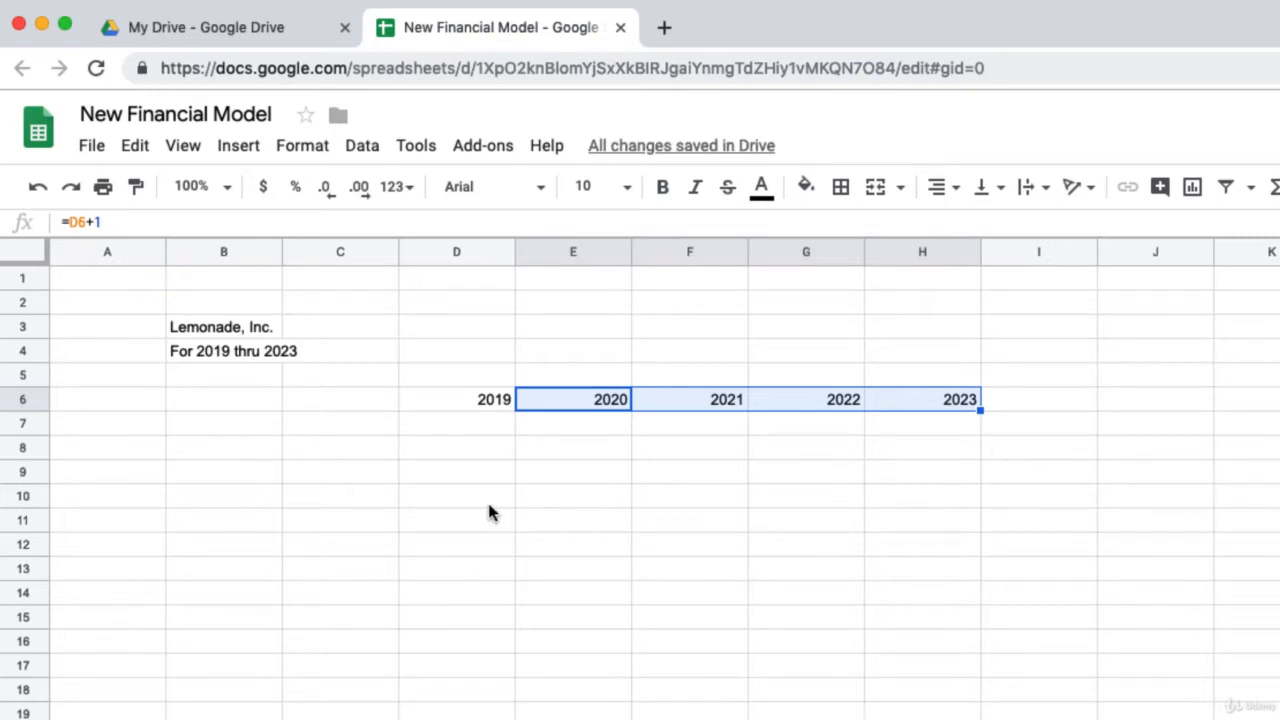
# Enter the heading "Revenue" in B8 with "Sample Revenue Line" in both C9 and C10
pyautogui.click(220, 448)
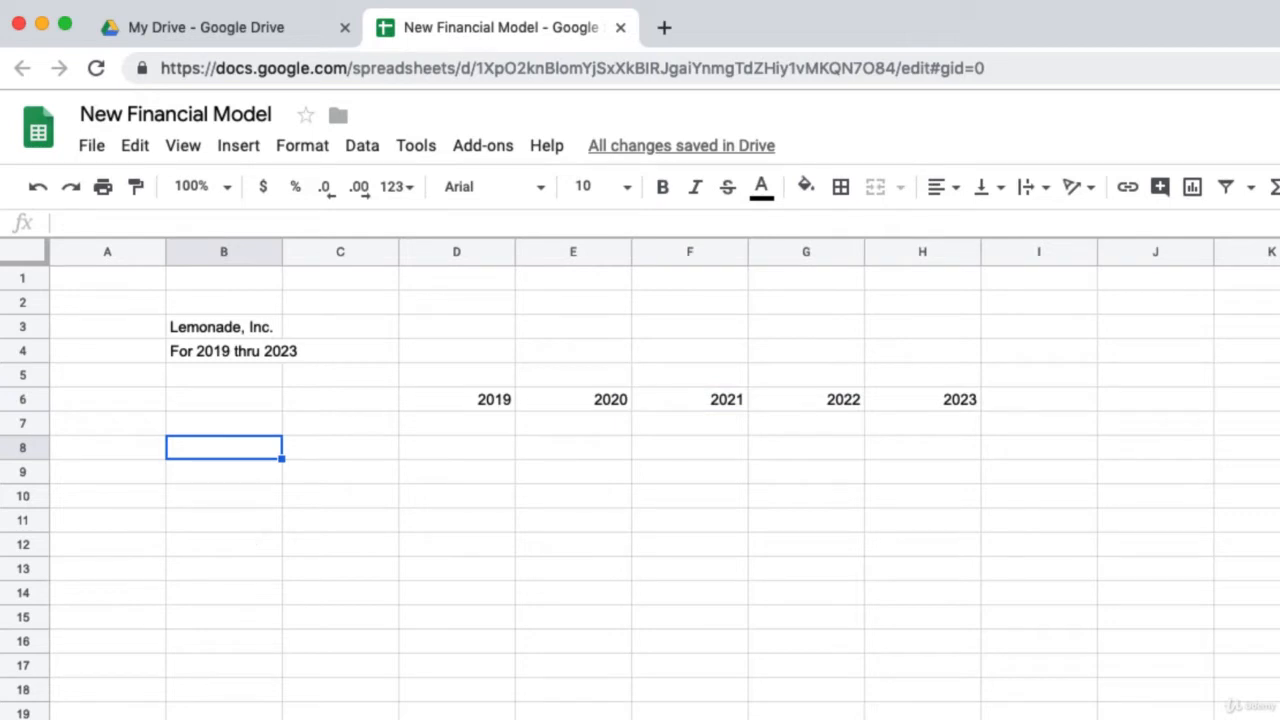
pyautogui.write('Revenue')
pyautogui.press('Return')
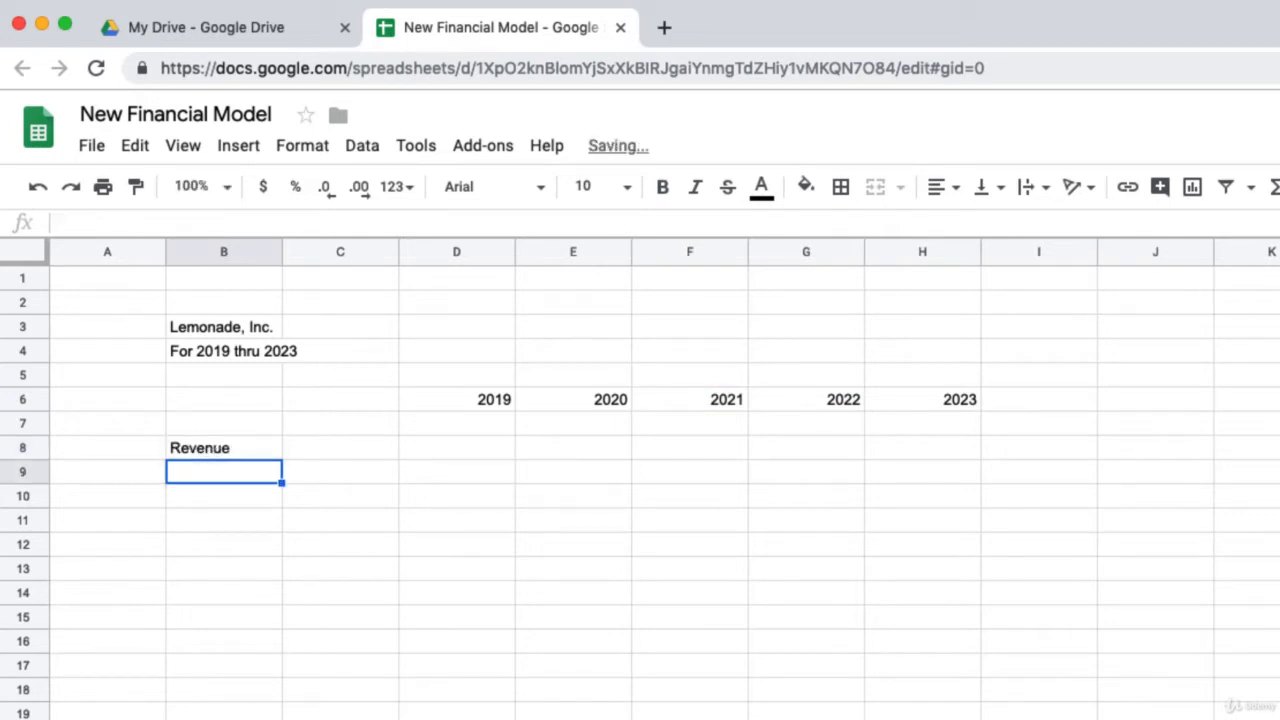
pyautogui.press('Right')
pyautogui.write('Sample Ren')
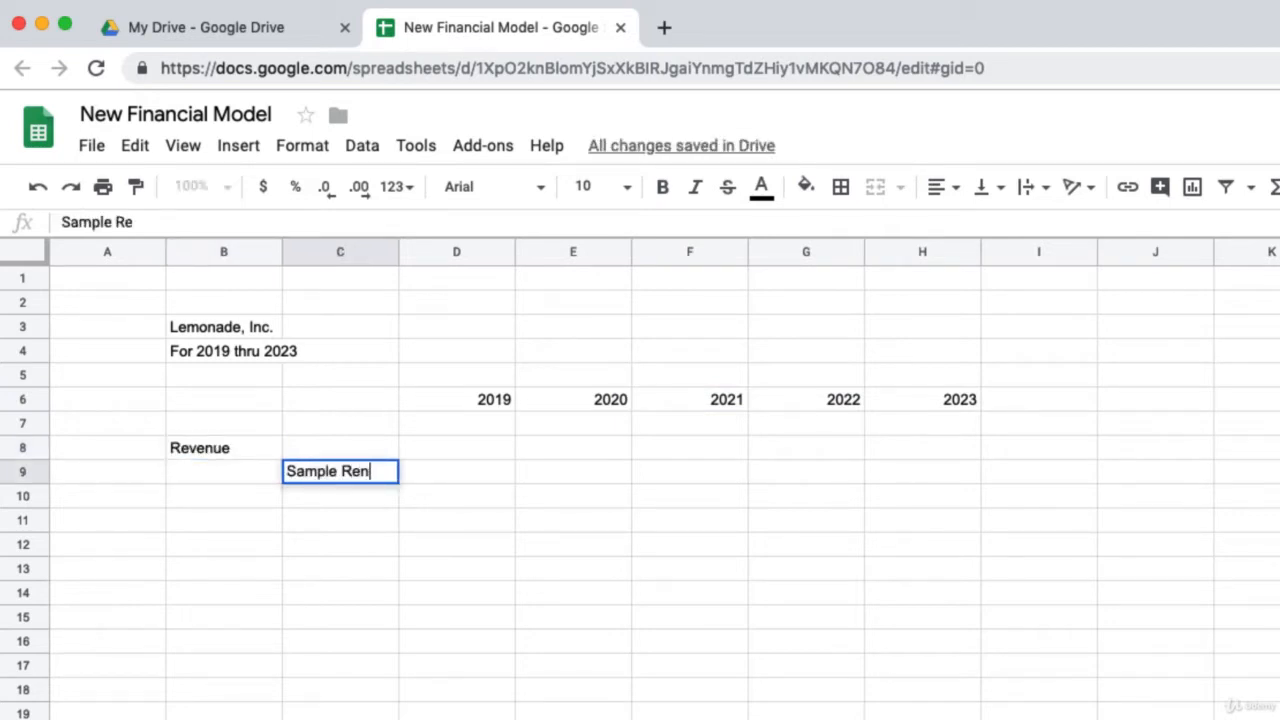
pyautogui.press('BackSpace')
pyautogui.write('venue Line')
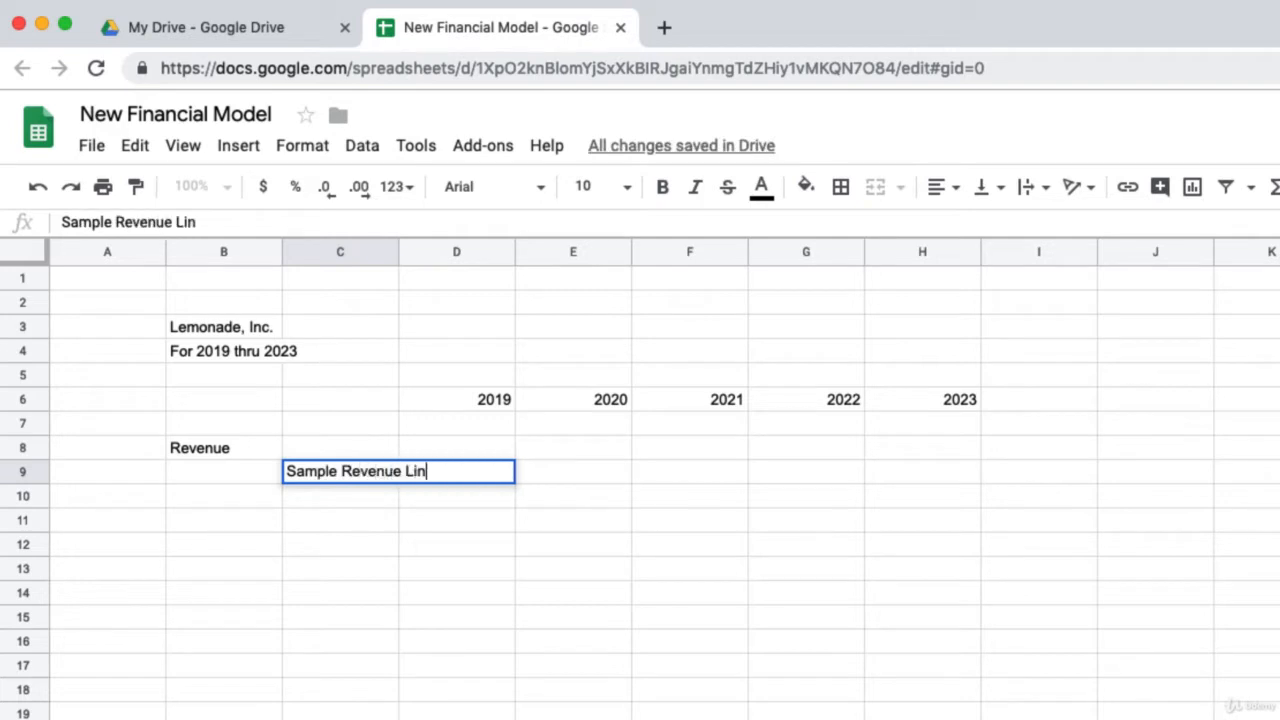
pyautogui.press('Return')
pyautogui.write('Sample Revenue Line')
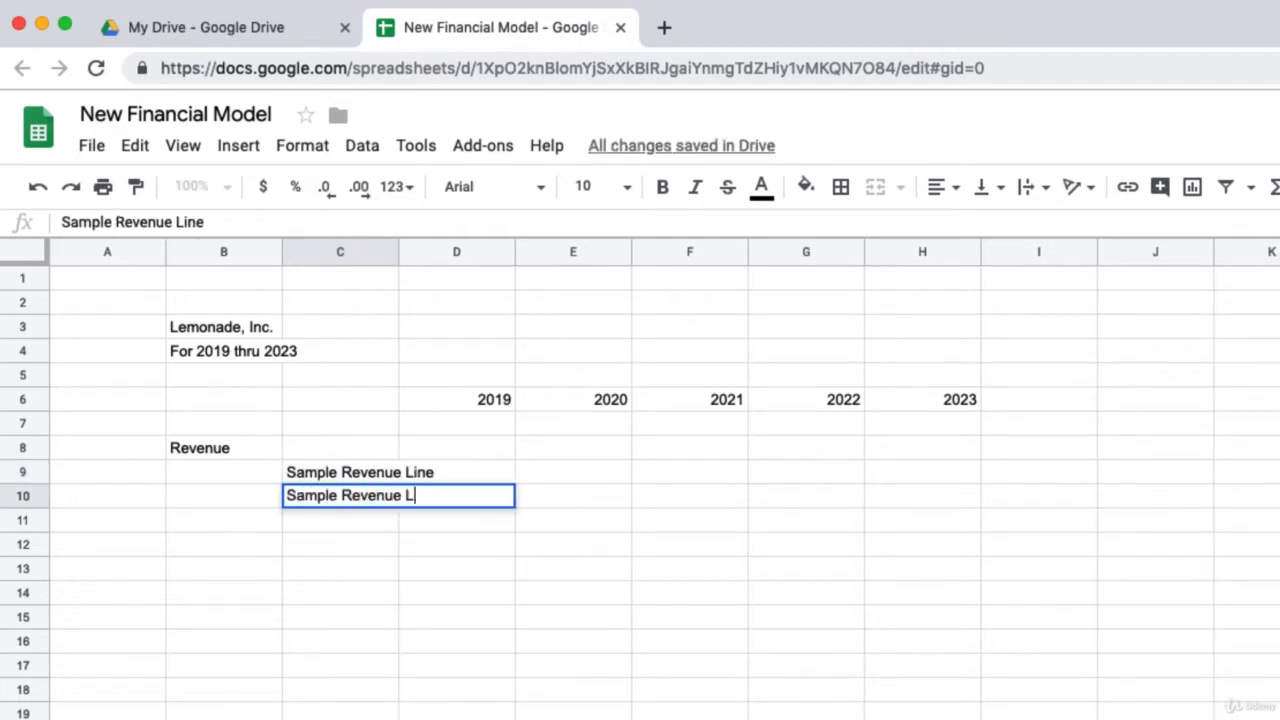
pyautogui.press('Return')
# Label the revenue total row "TOTAL REVENUE" in cell B12
pyautogui.press('Left')
pyautogui.press('Down')
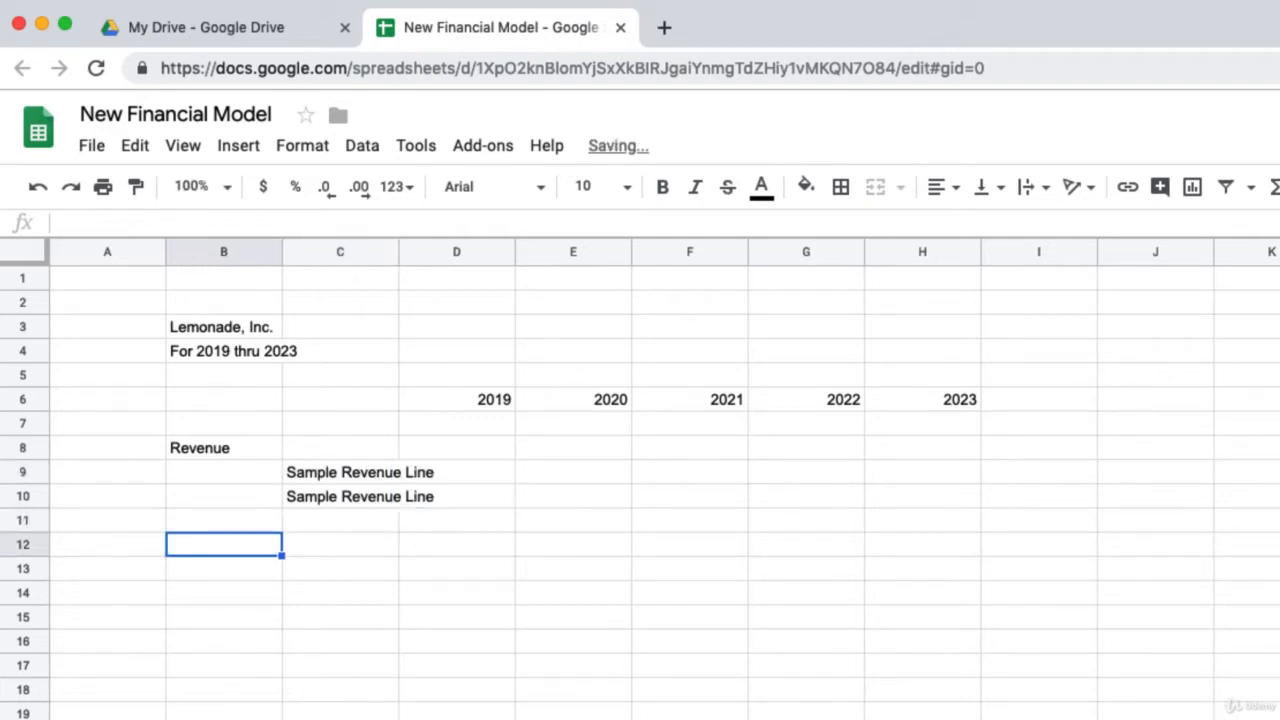
pyautogui.write('TOTAL REVENUE')
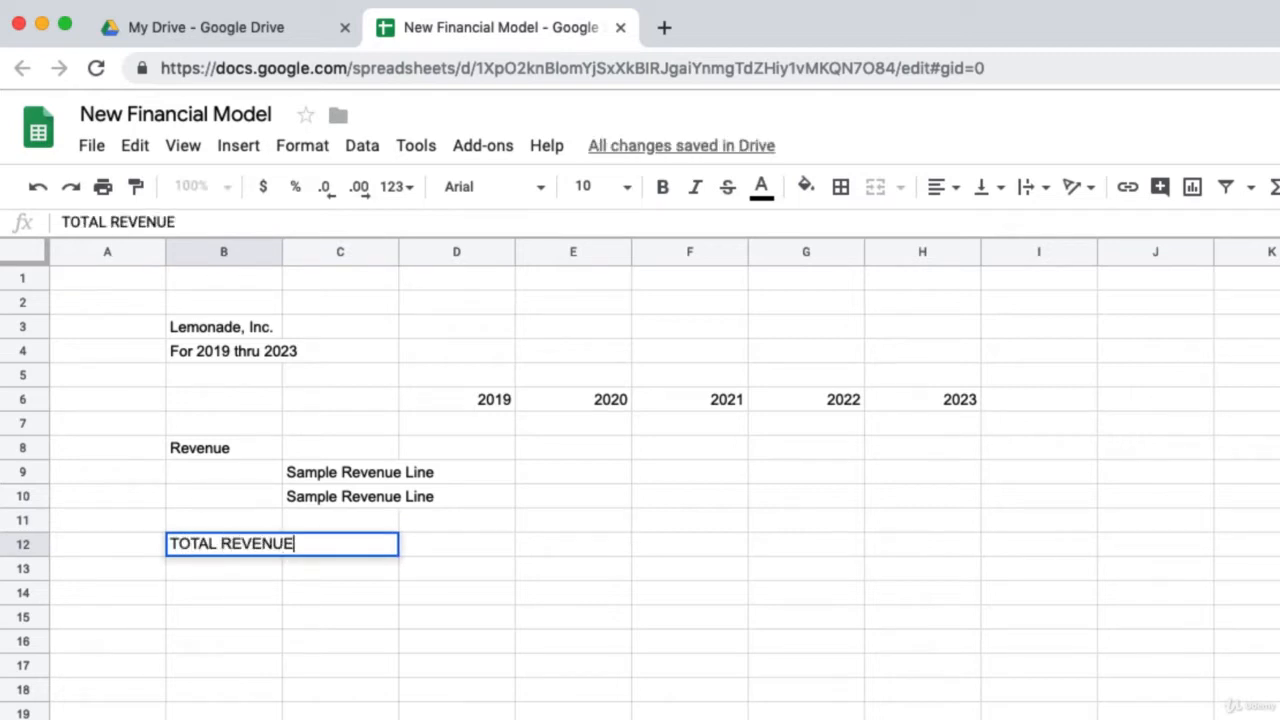
pyautogui.press('Return')
# Enter the heading "COGS" in B14 and "Sample COGS Line" in C15
pyautogui.press('Return')
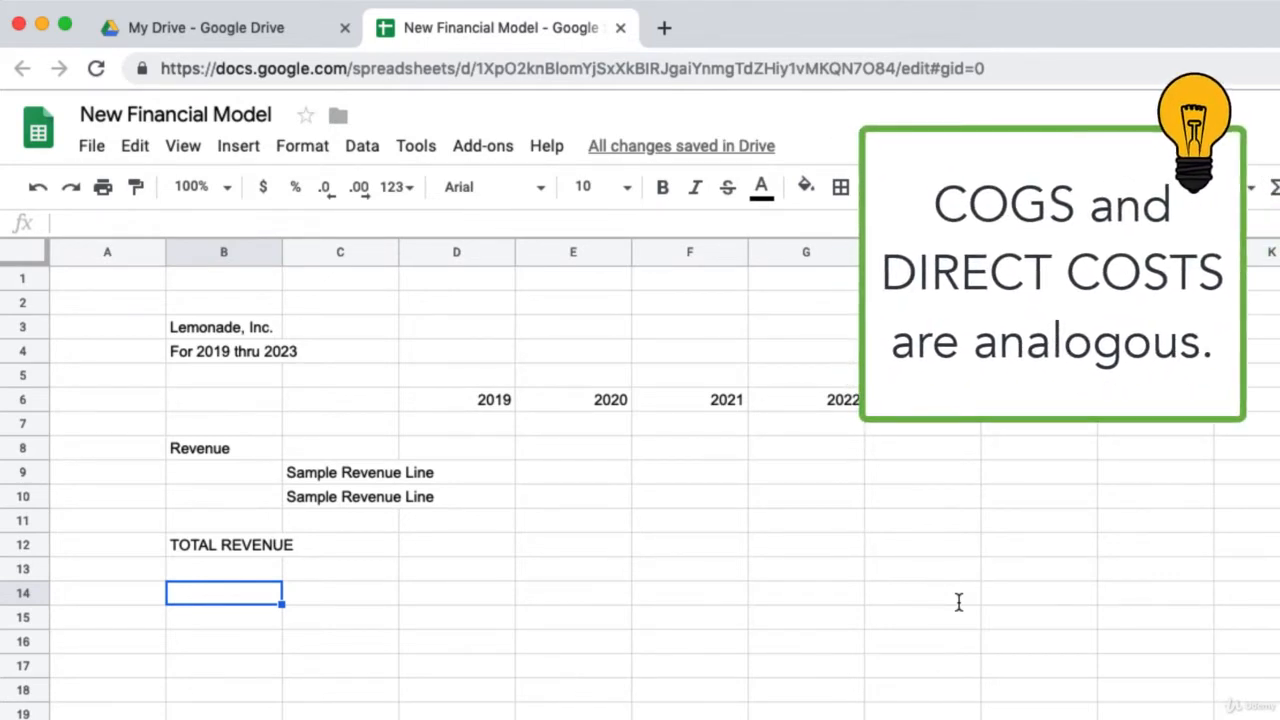
pyautogui.write('COG')
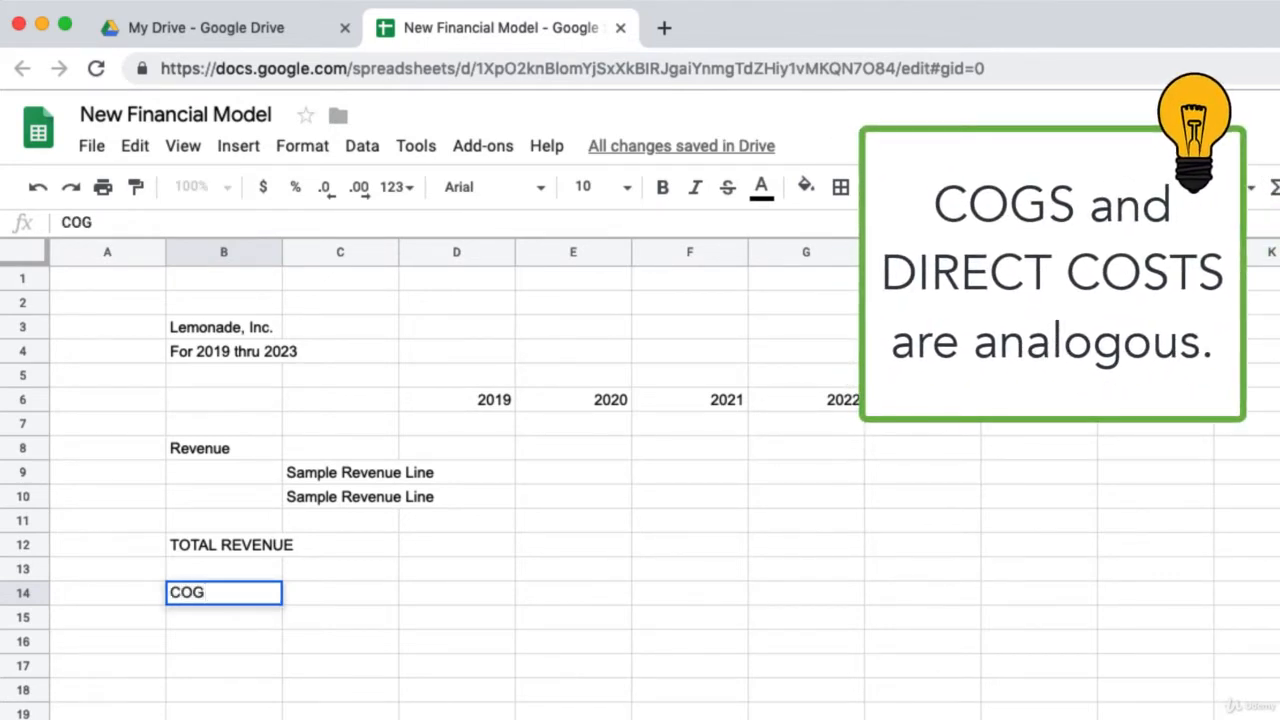
pyautogui.write('S')
pyautogui.press('Return')
pyautogui.press('Right')
pyautogui.write('Sample ')
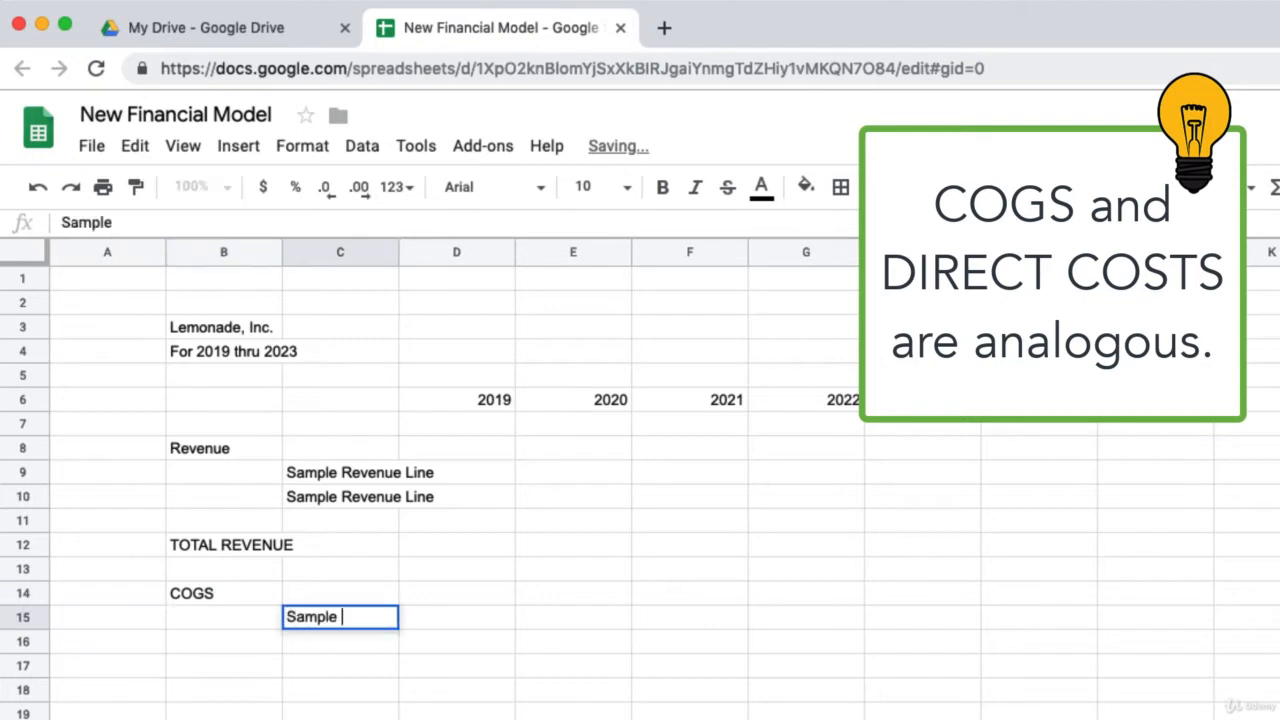
pyautogui.write('COGS Line')
pyautogui.press('Return')
# Add a second "Sample COGS Line" in cell C16
pyautogui.press('Left')
pyautogui.write('S')
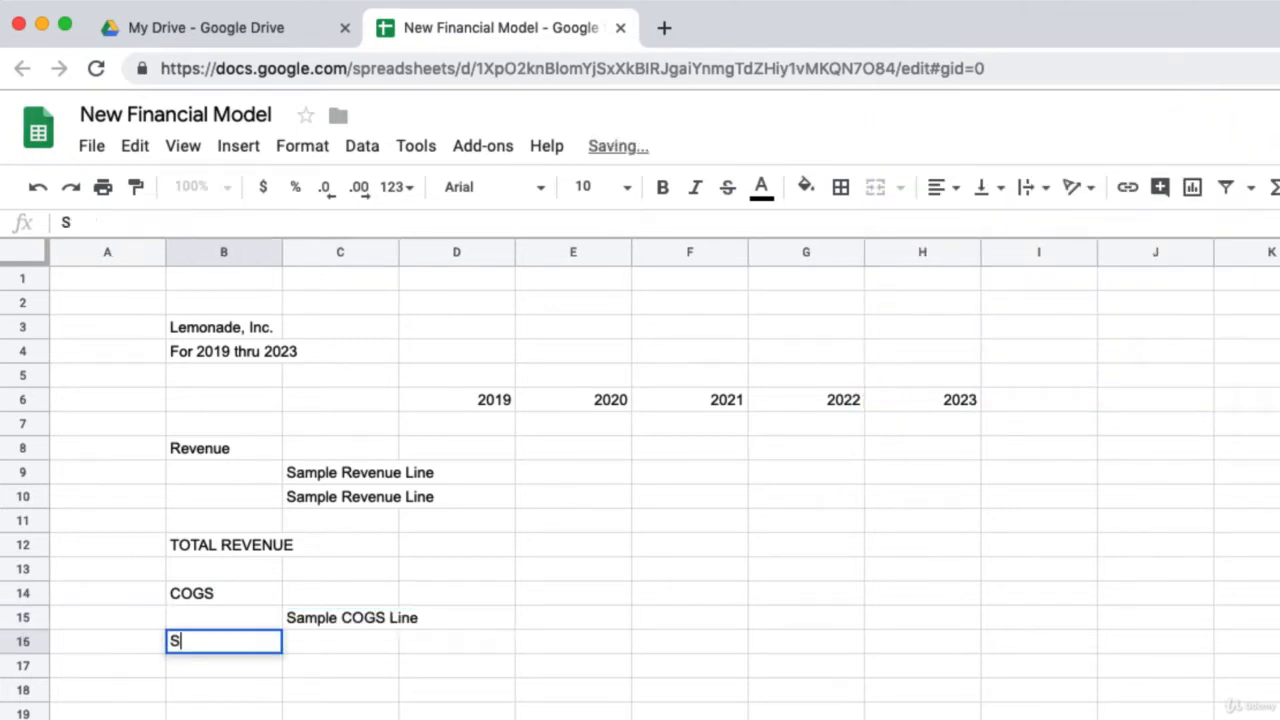
pyautogui.press('Escape')
pyautogui.press('Right')
pyautogui.write('Sample COGS LINe')
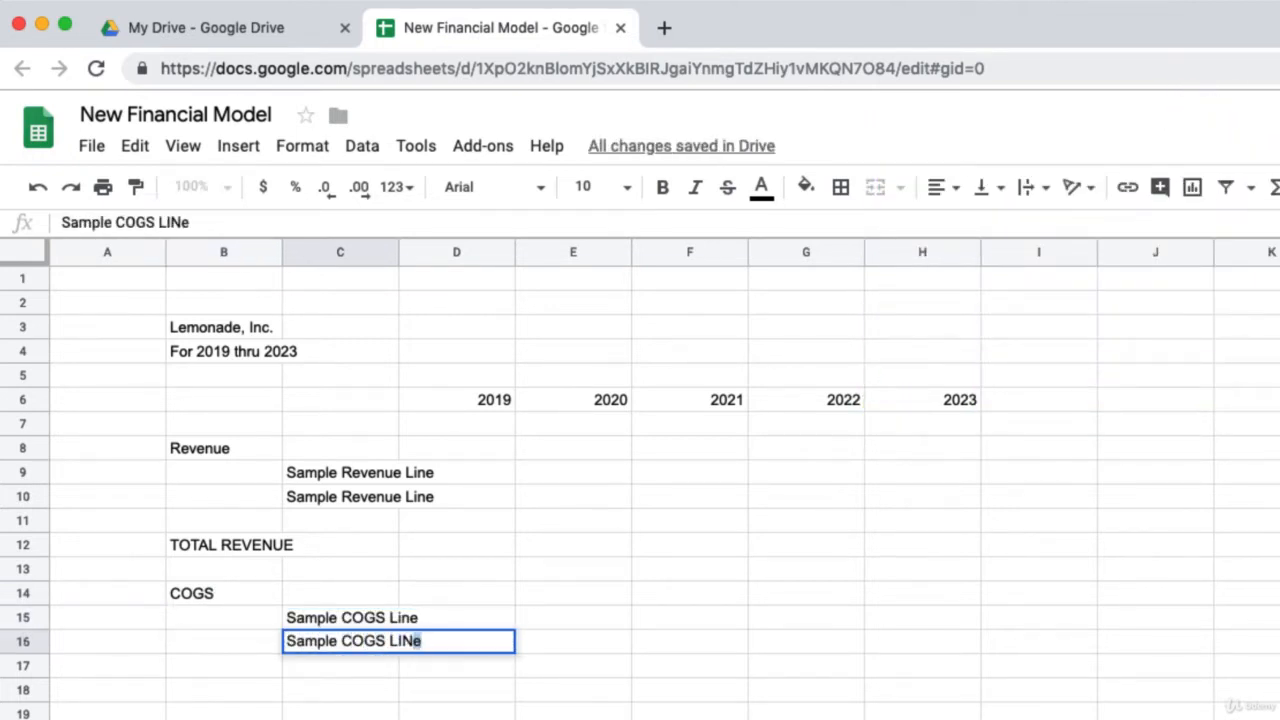
pyautogui.press('BackSpace')
pyautogui.press('BackSpace')
pyautogui.press('BackSpace')
pyautogui.write('ine')
pyautogui.press('Return')
# Label the cost total row "TOTAL COGS" in cell B18
pyautogui.press('Left')
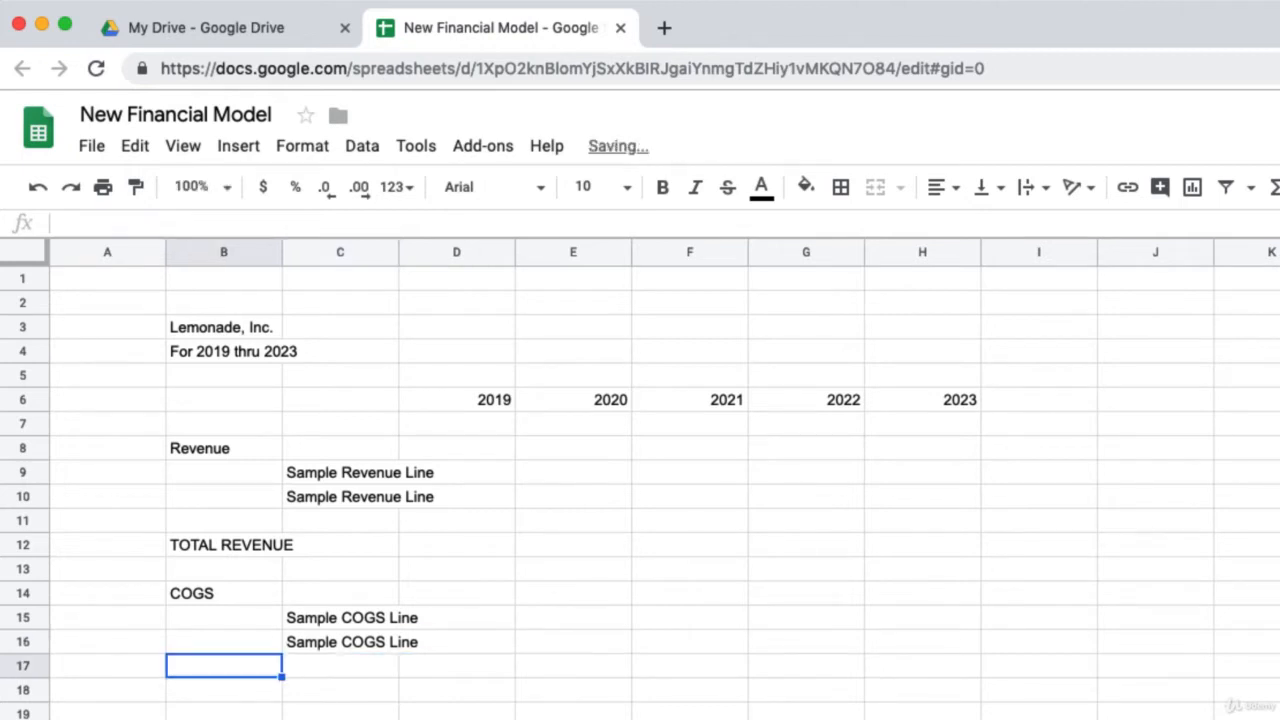
pyautogui.press('Return')
pyautogui.press('Return')
pyautogui.write('TOTAL COGS')
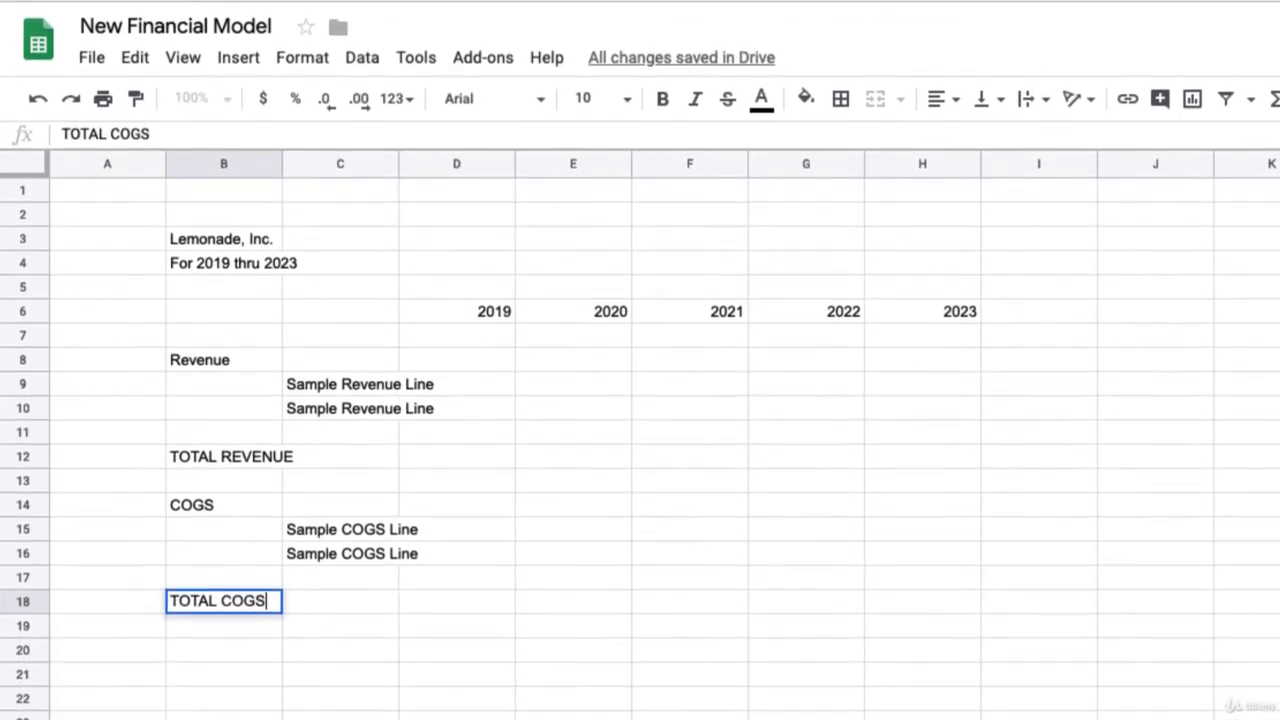
pyautogui.press('Return')
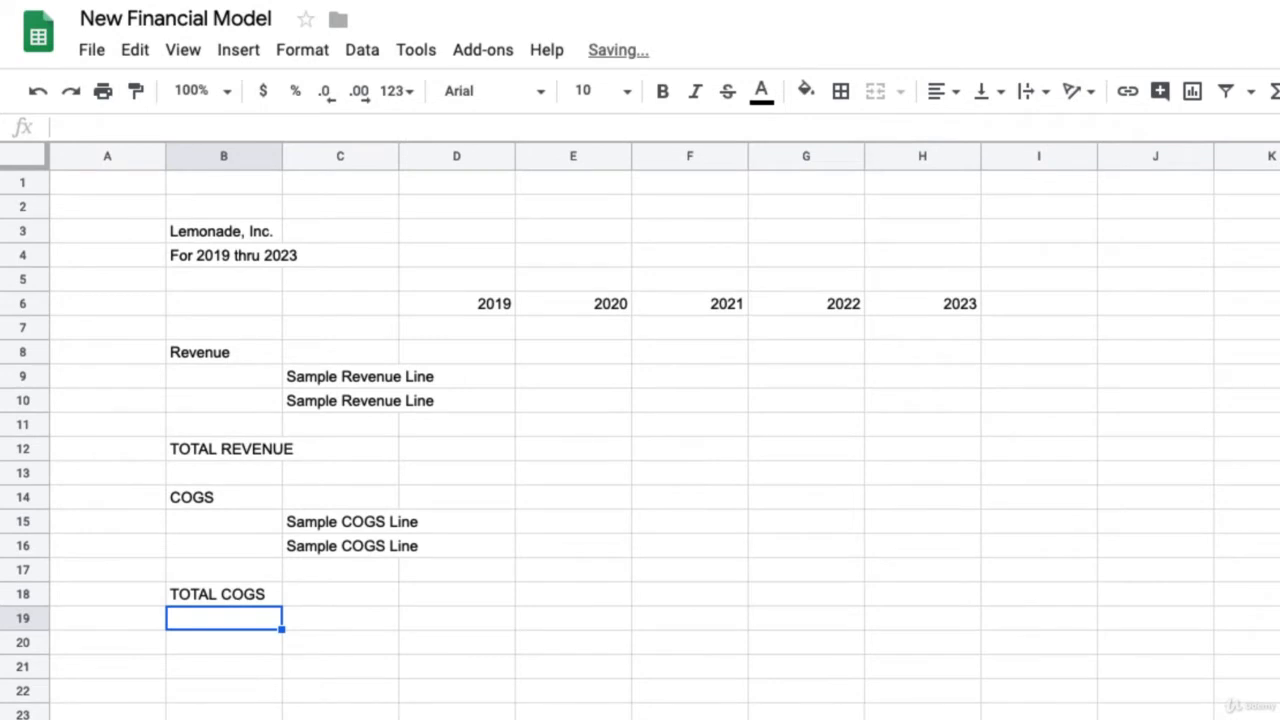
# Enter the row labels "Gross Profit" in B20 and "Gross Margin" in B21
pyautogui.press('Return')
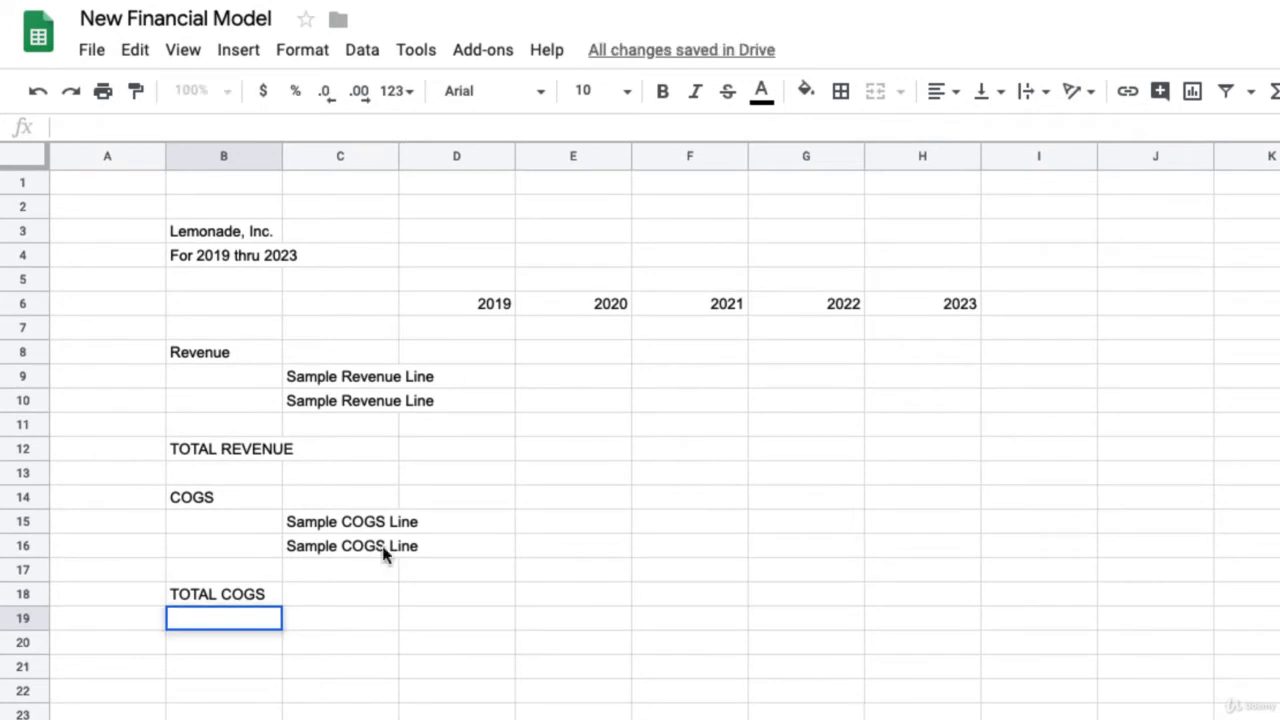
pyautogui.press('Return')
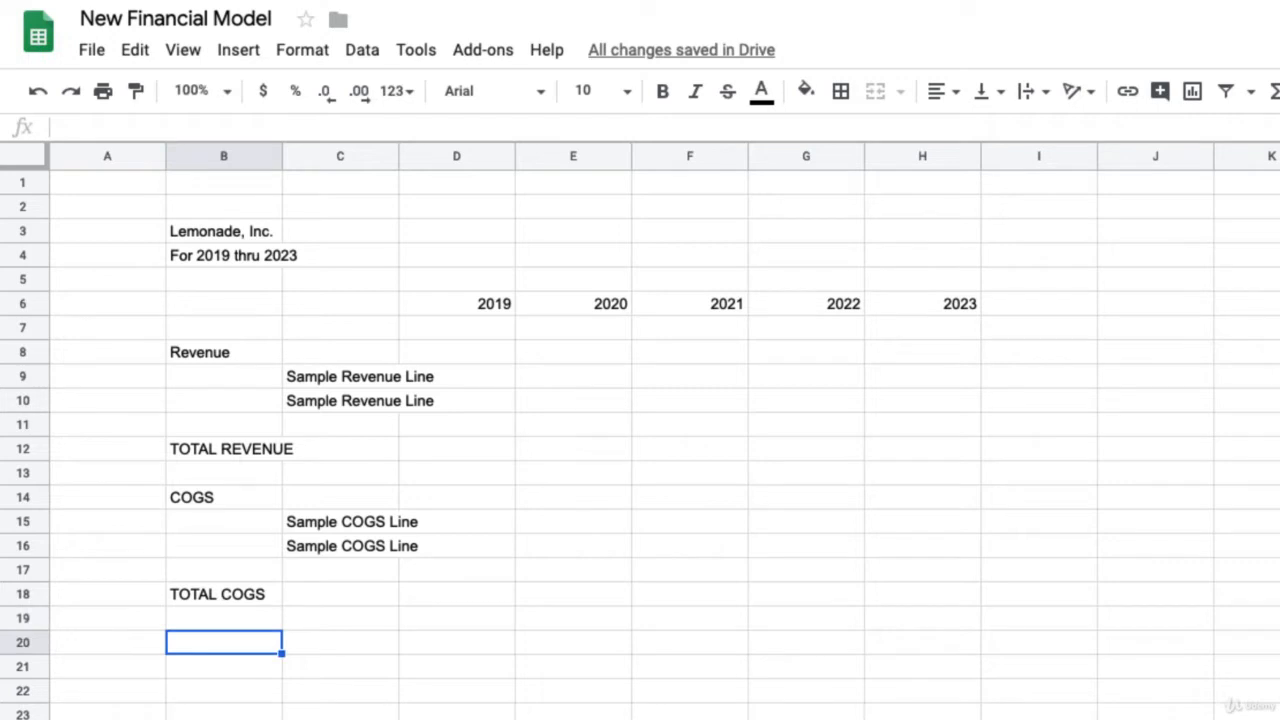
pyautogui.write('Gross Profit')
pyautogui.press('Return')
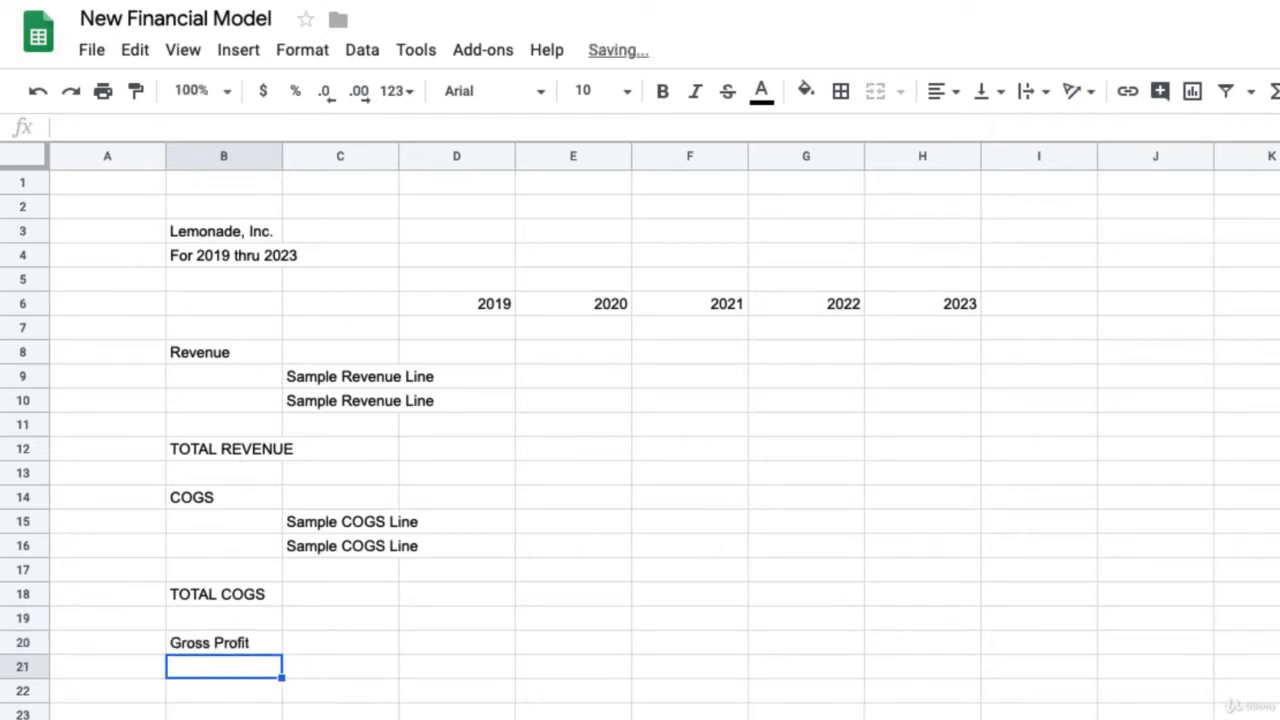
pyautogui.write('Gross Margin')
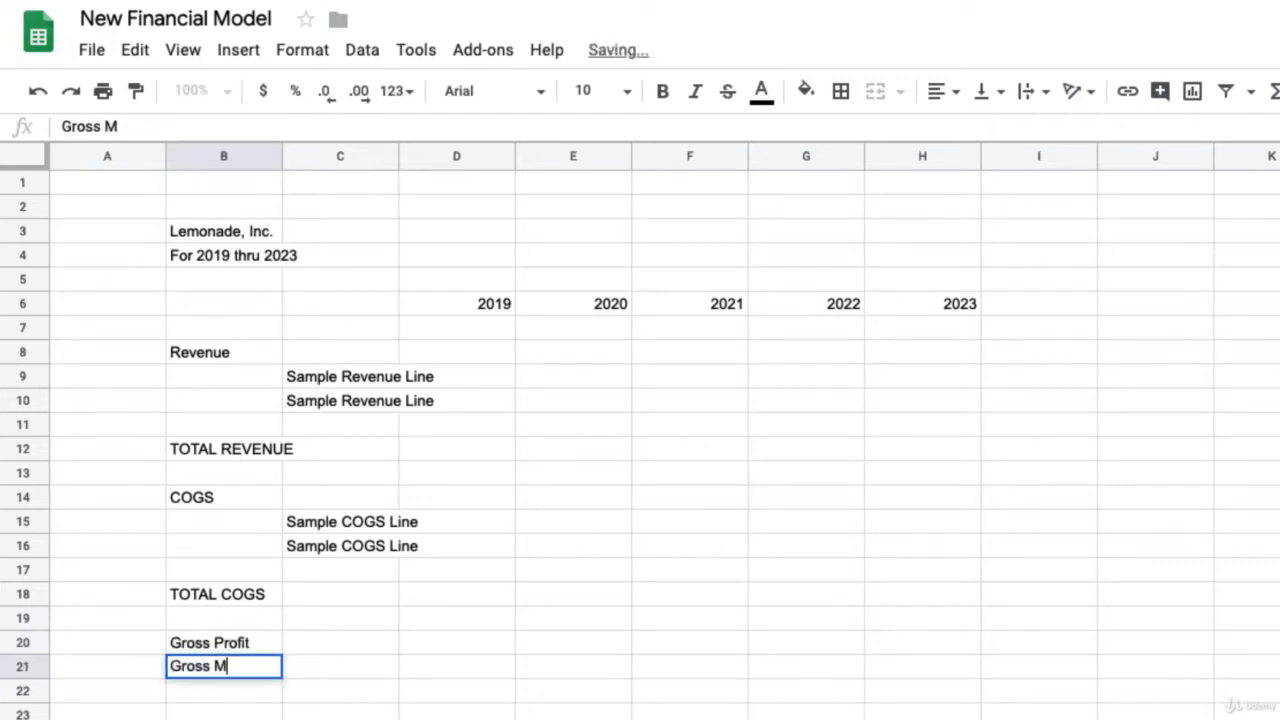
pyautogui.press('Return')
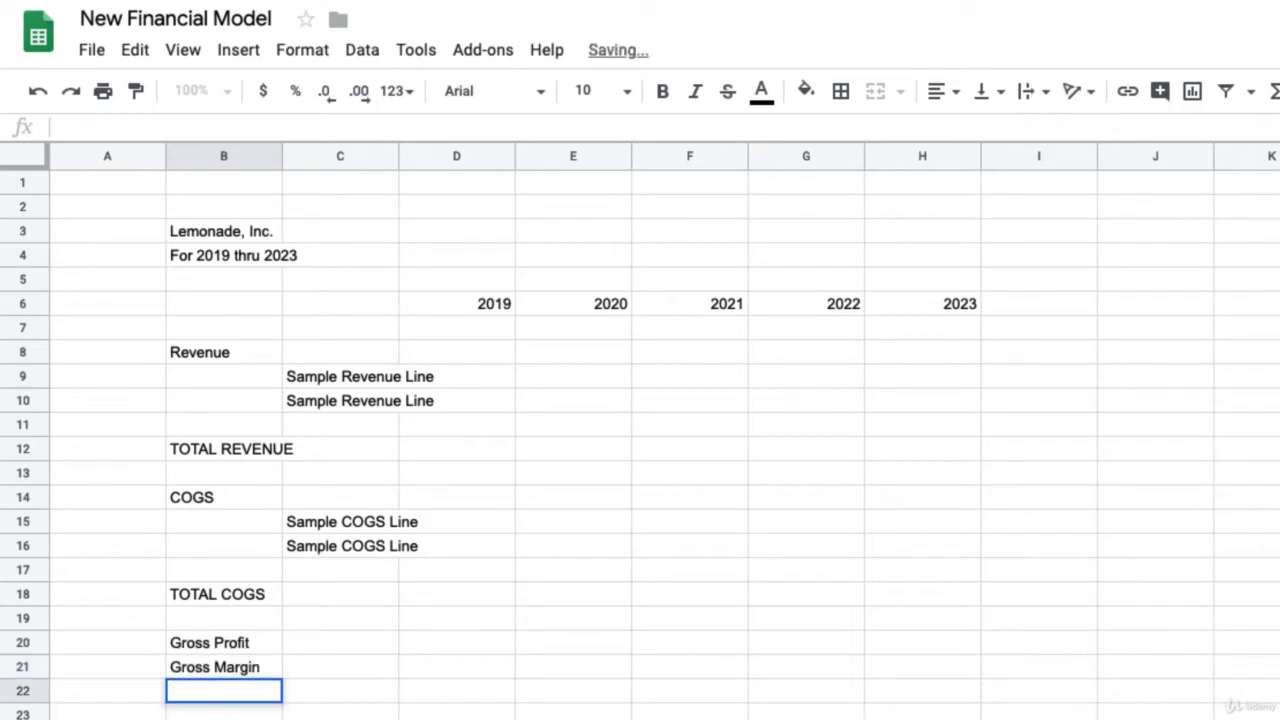
pyautogui.press('Return')
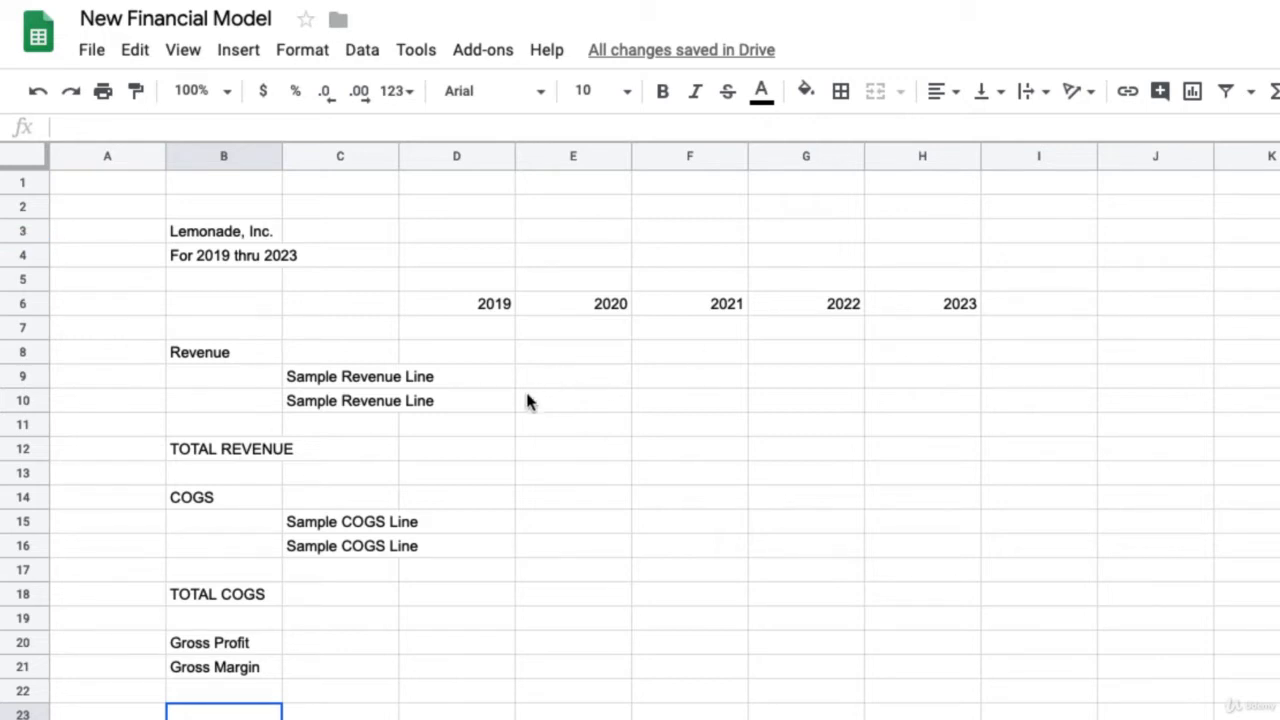
# Enter a SUM formula in D11 that adds the two 2019 revenue lines, D9:D10
pyautogui.click(490, 430)
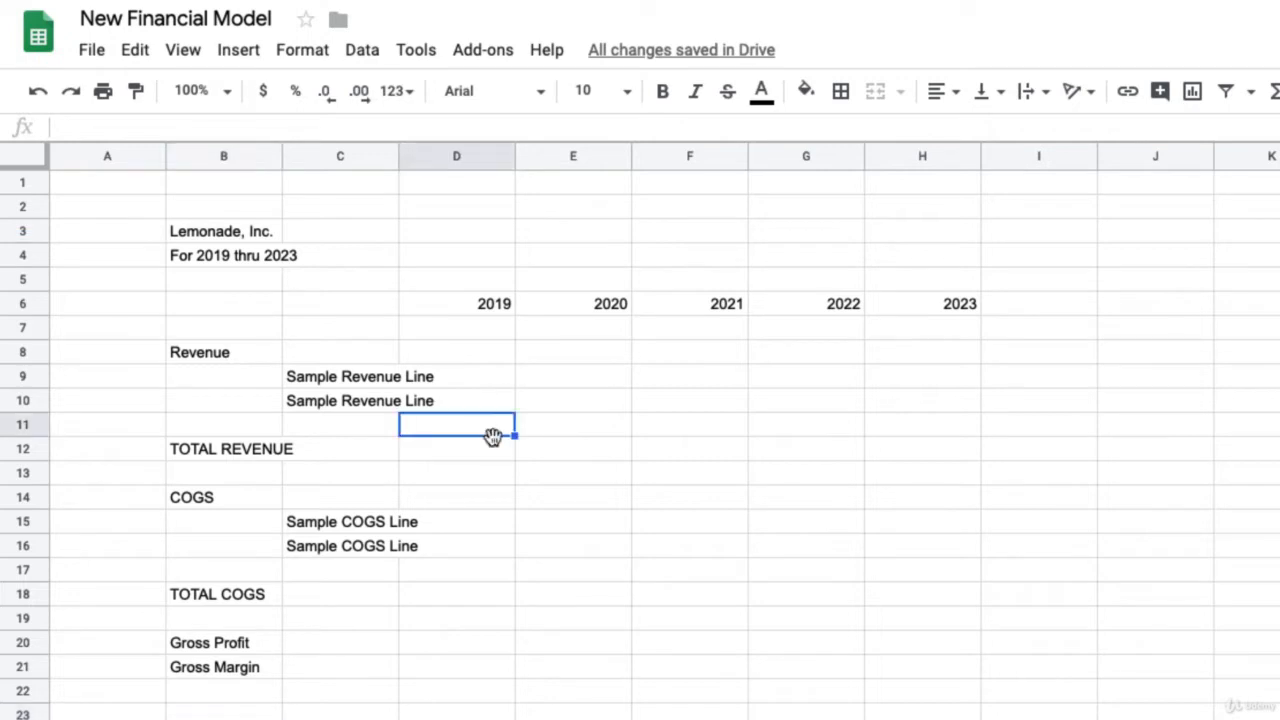
pyautogui.write('=sum(')
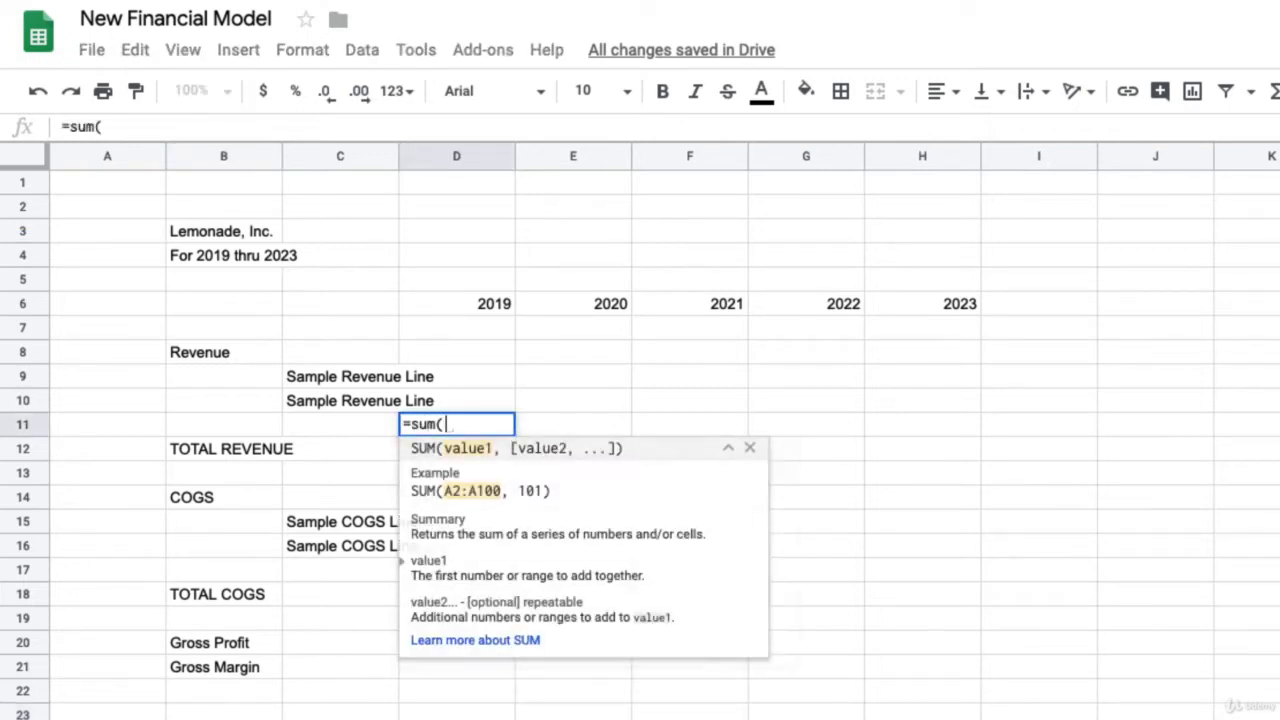
pyautogui.moveTo(473, 385); pyautogui.dragTo(471, 414)
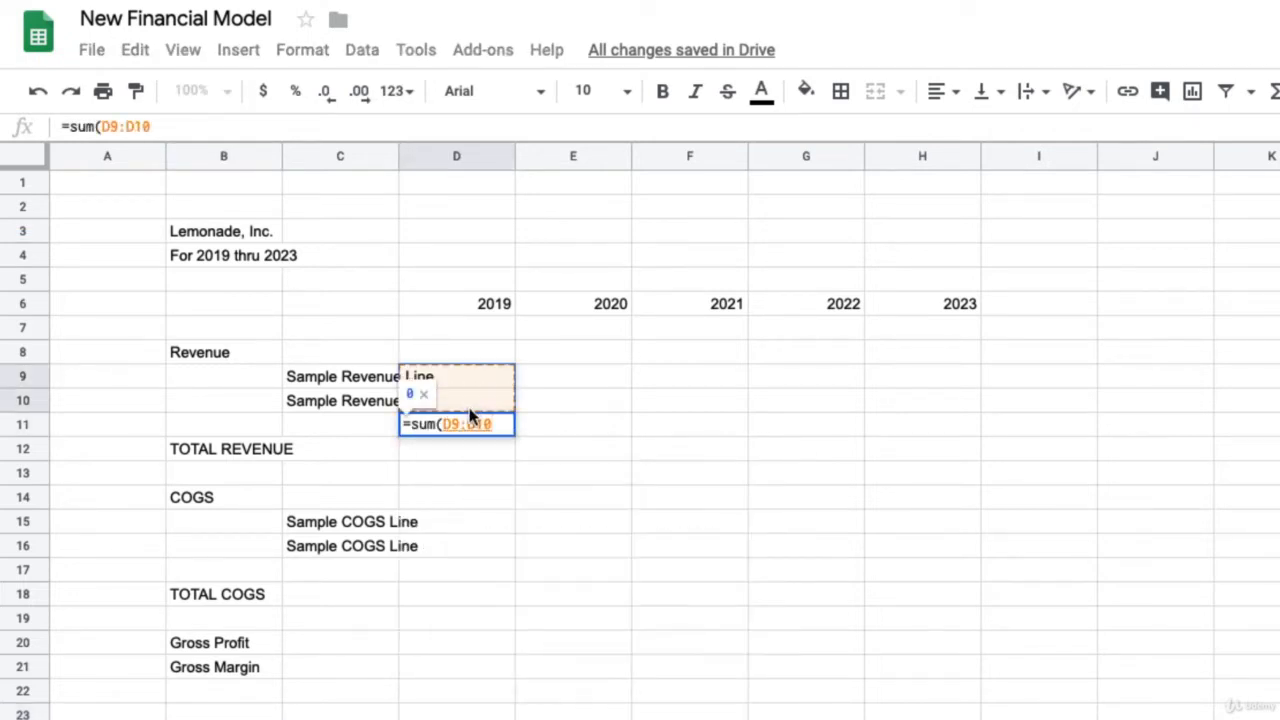
pyautogui.press('Return')
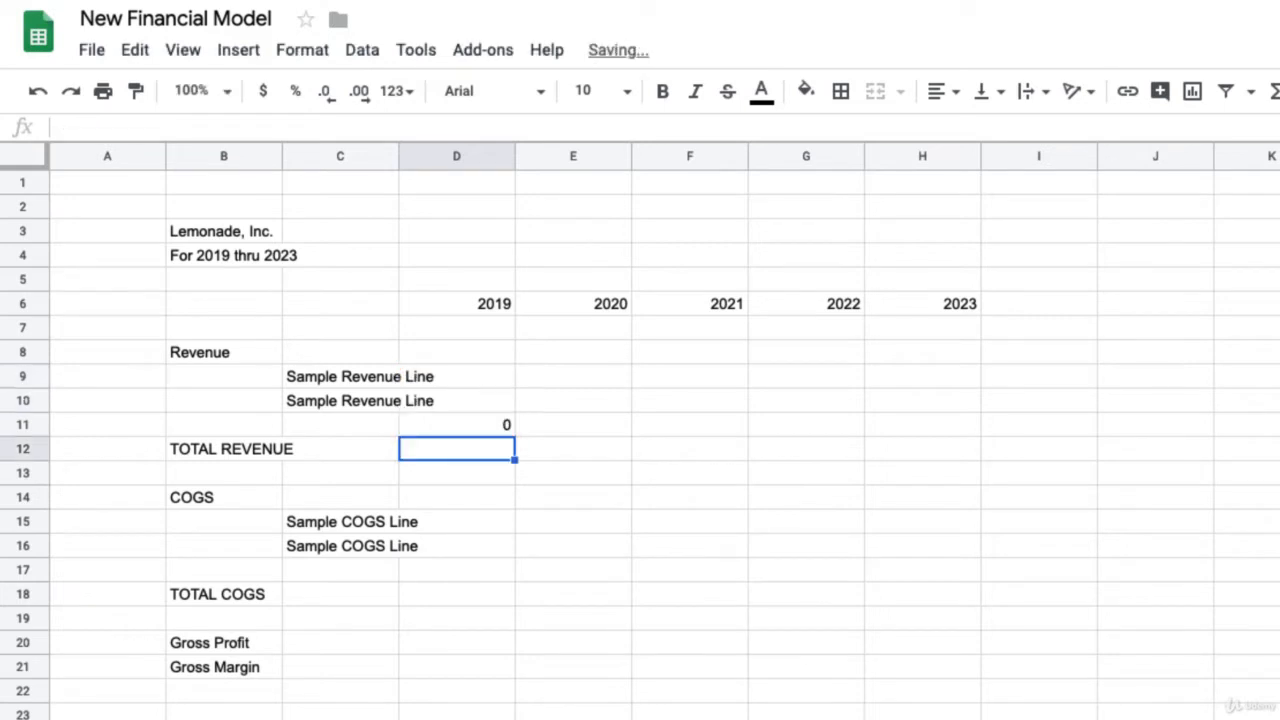
# Fill the SUM formula from D11 across to H11 for the years through 2023
pyautogui.click(476, 409)
pyautogui.click(503, 431)
pyautogui.moveTo(513, 437); pyautogui.dragTo(898, 437)
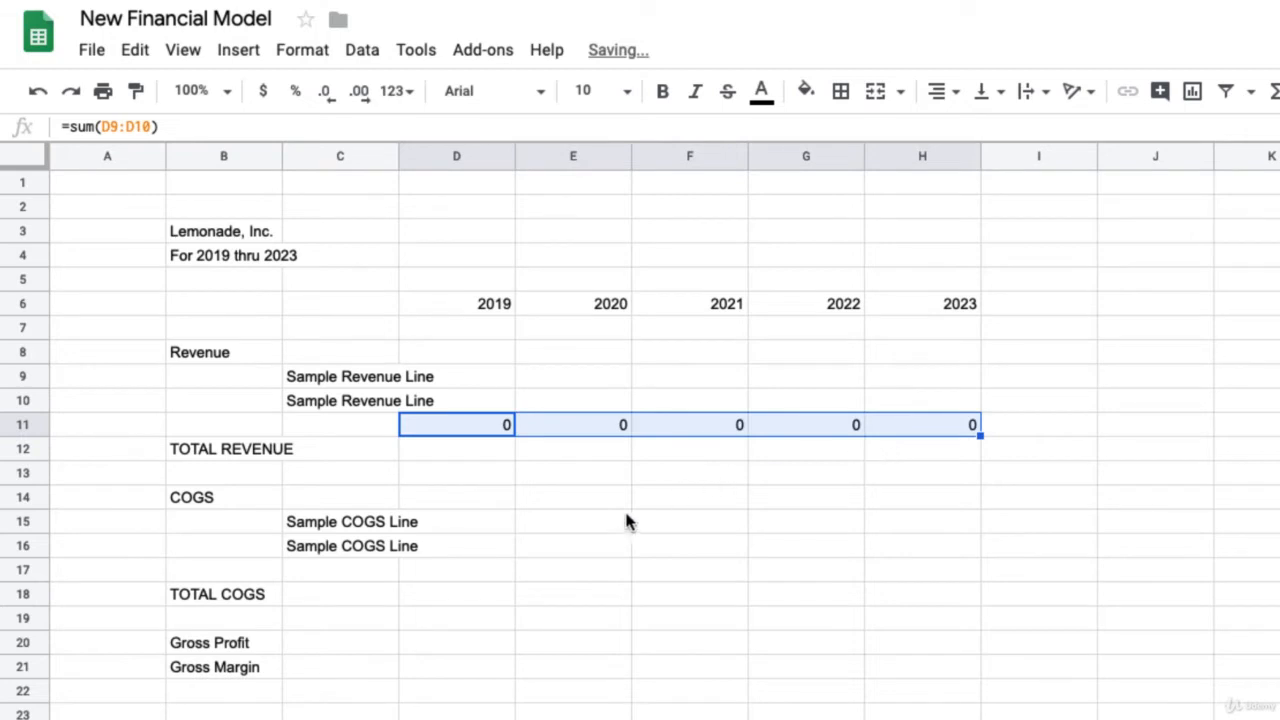
# Enter a SUM formula in D18 adding the 2019 COGS lines D15:D16 and fill it across to H18
pyautogui.click(470, 596)
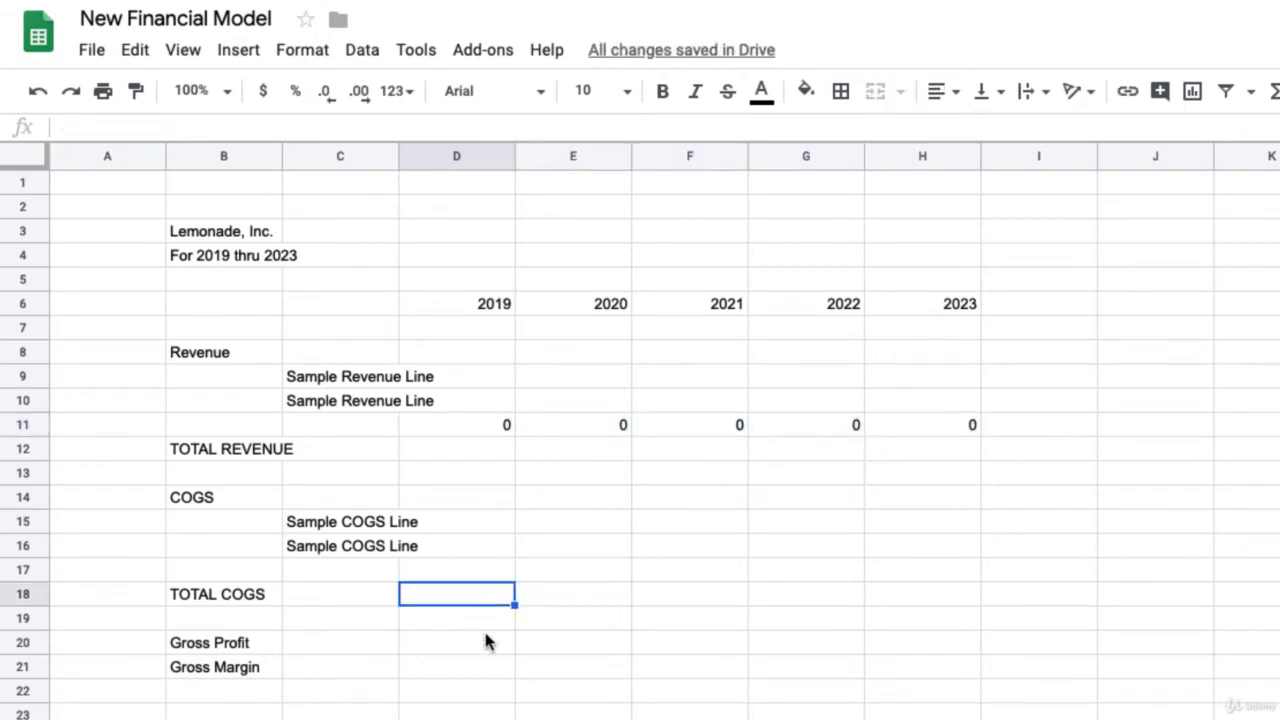
pyautogui.write('=sum(')
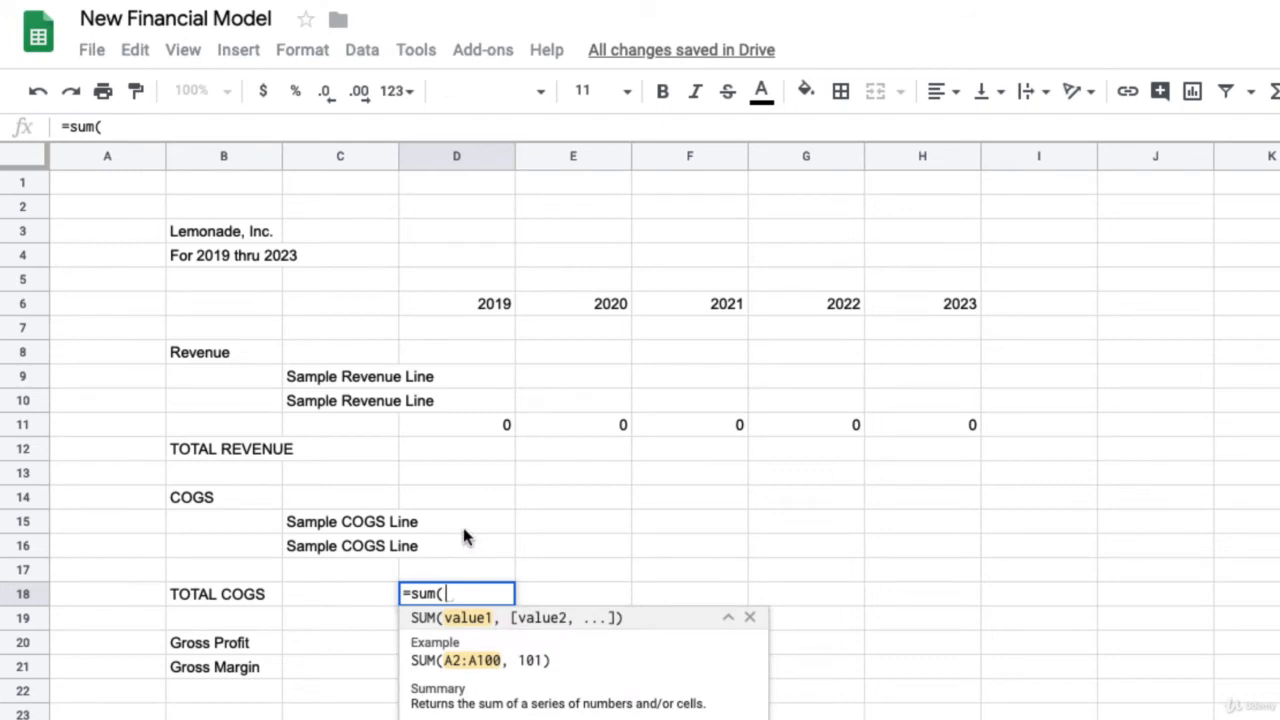
pyautogui.moveTo(466, 534); pyautogui.dragTo(466, 551)
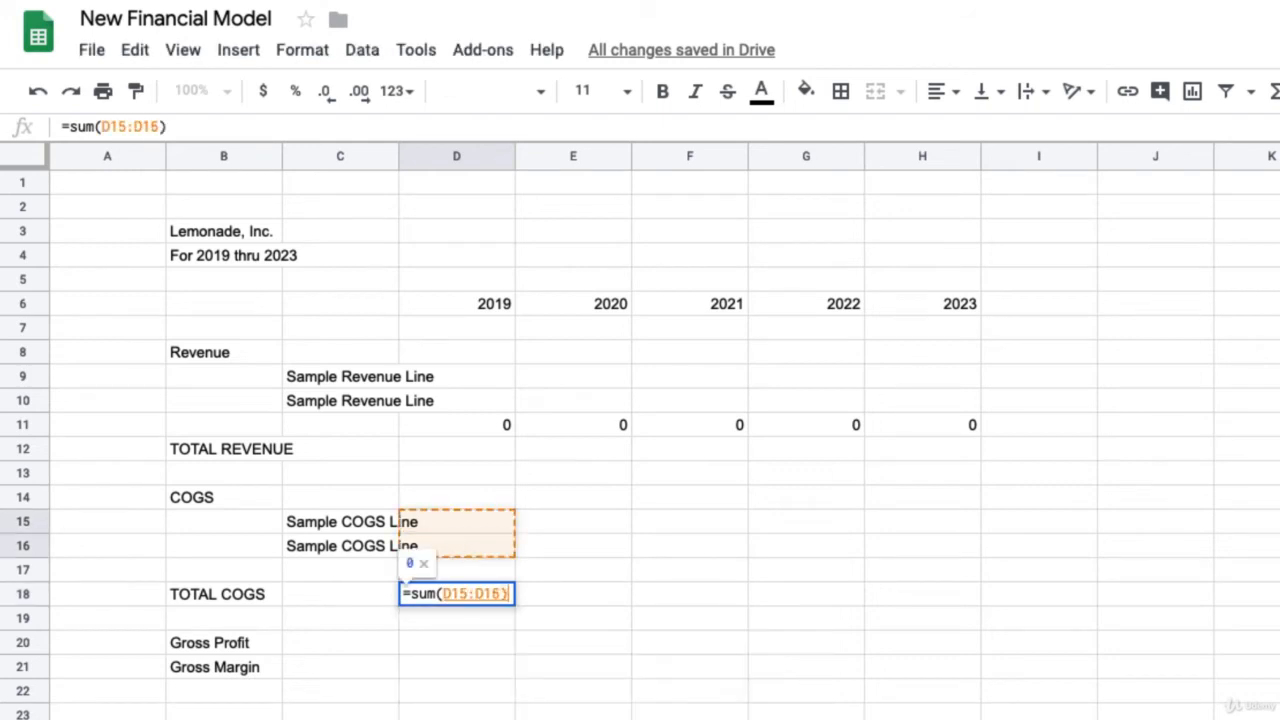
pyautogui.press('Return')
pyautogui.click(477, 596)
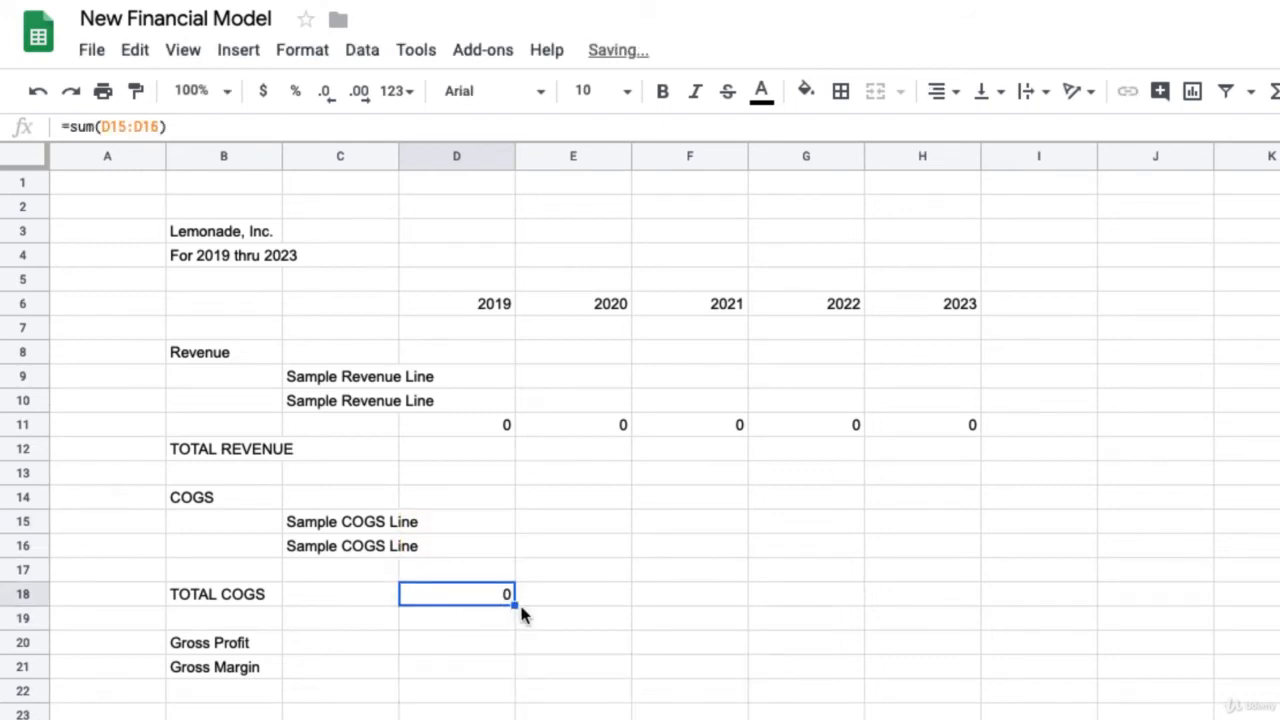
pyautogui.moveTo(515, 605); pyautogui.dragTo(910, 610)
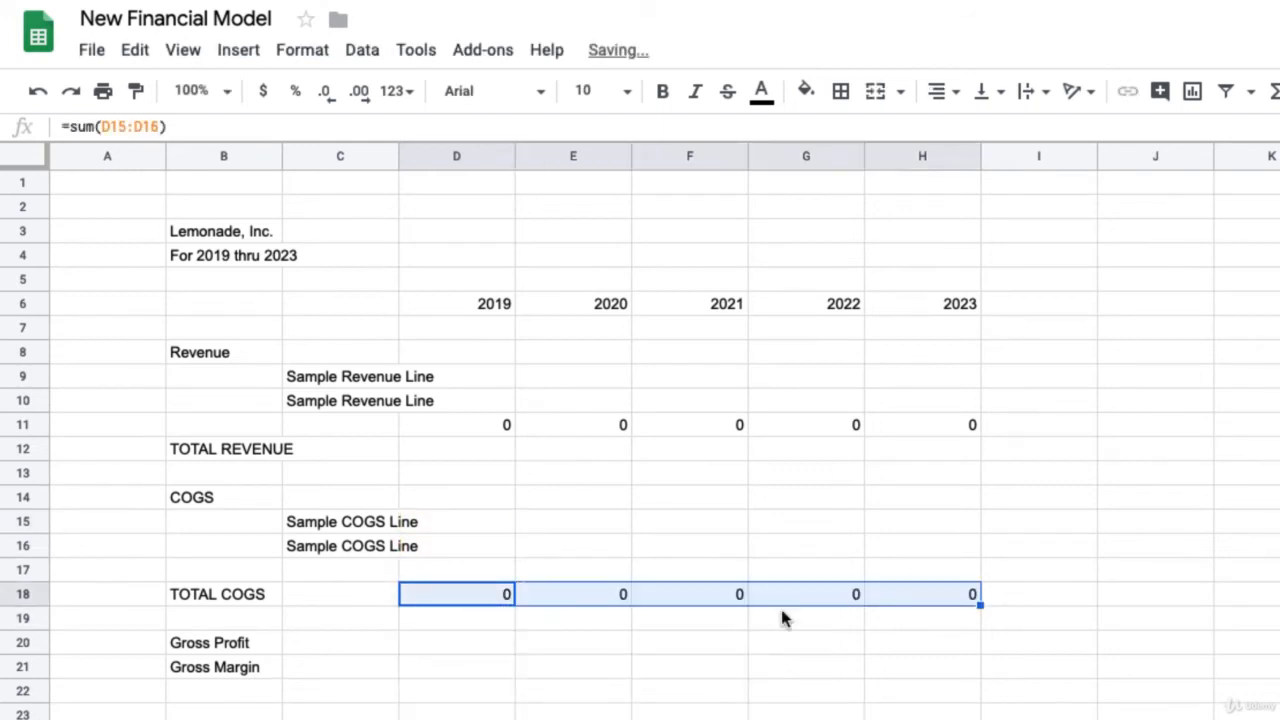
# Enter the 2019 gross profit formula =D11-D18 in cell D20
pyautogui.click(446, 648)
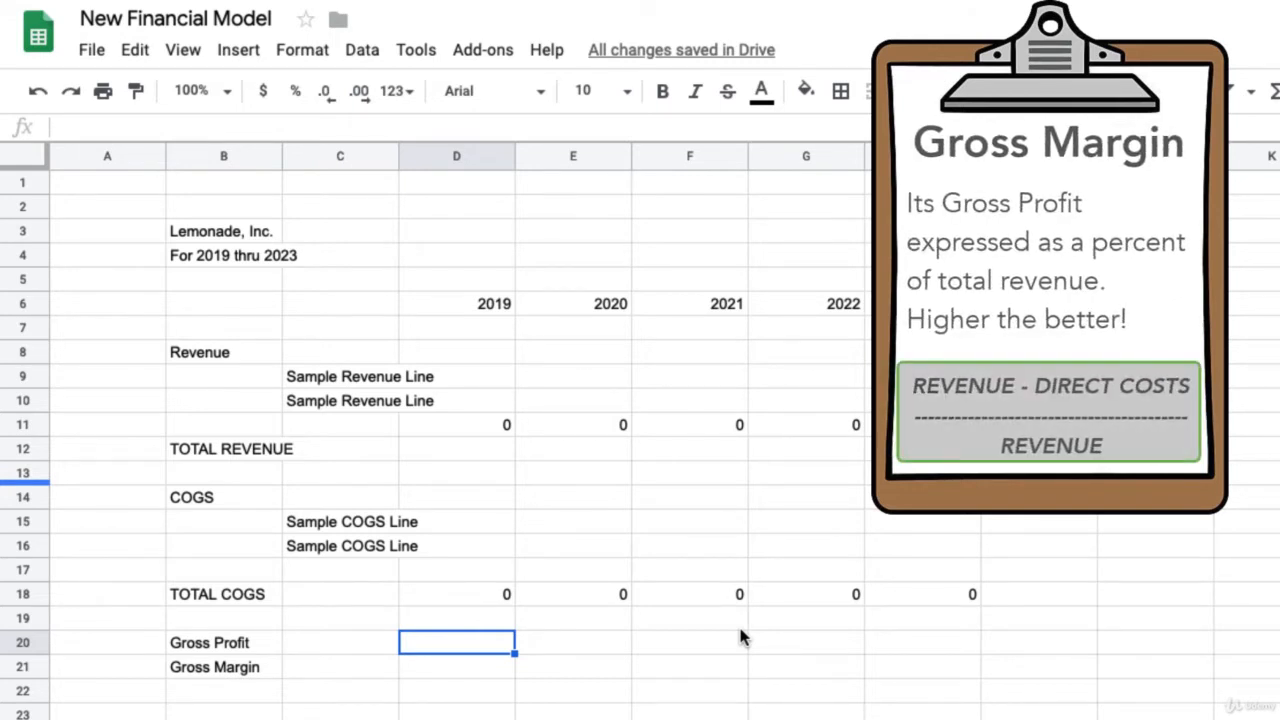
pyautogui.write('=')
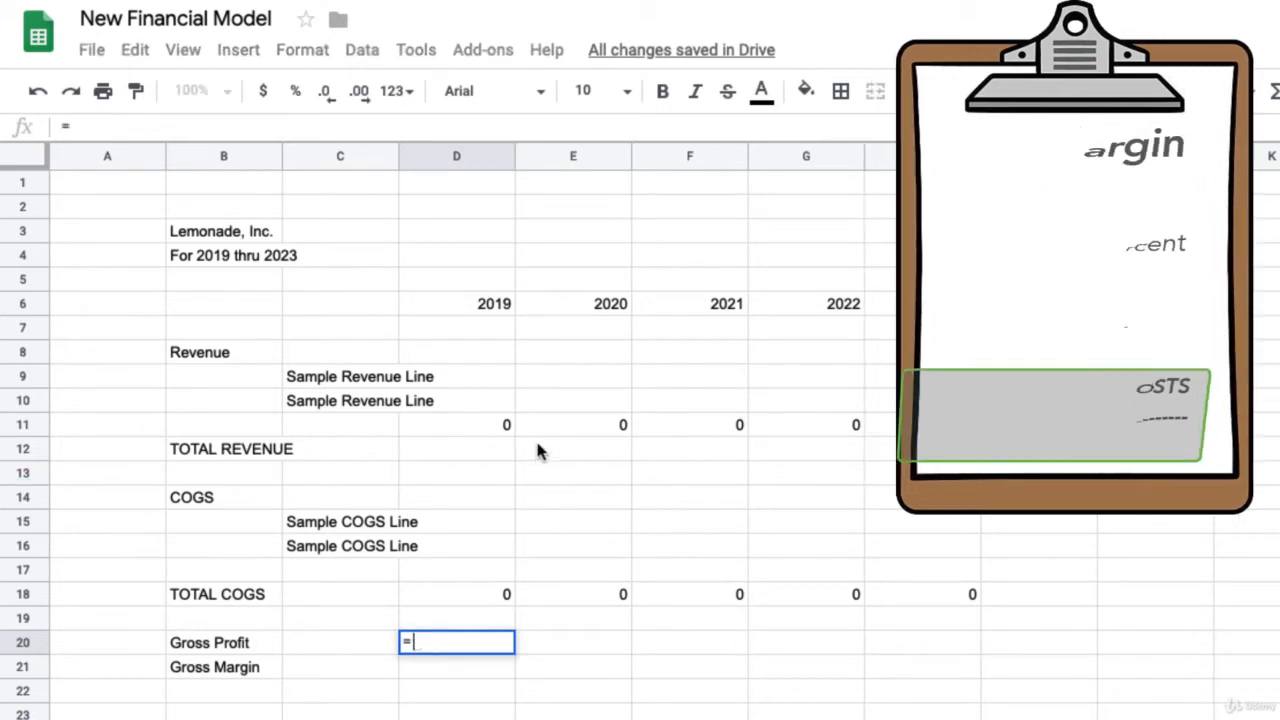
pyautogui.click(501, 426)
pyautogui.write('-')
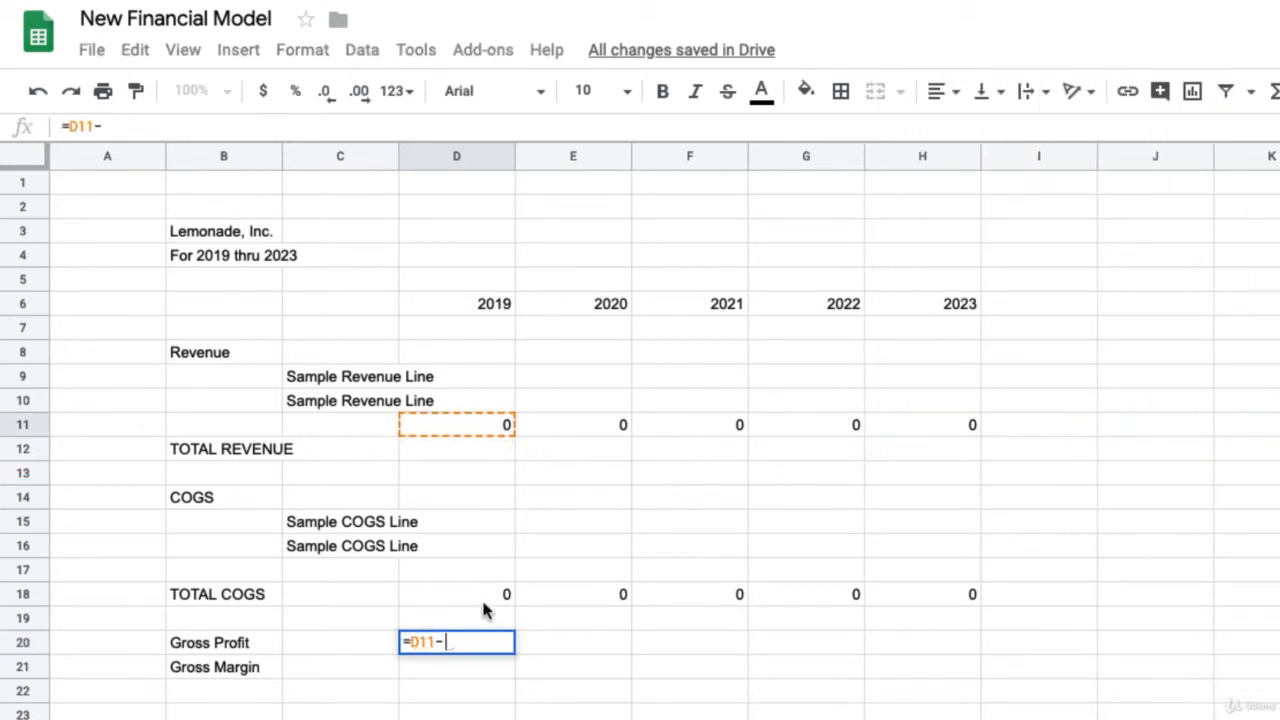
pyautogui.click(485, 598)
pyautogui.press('Return')
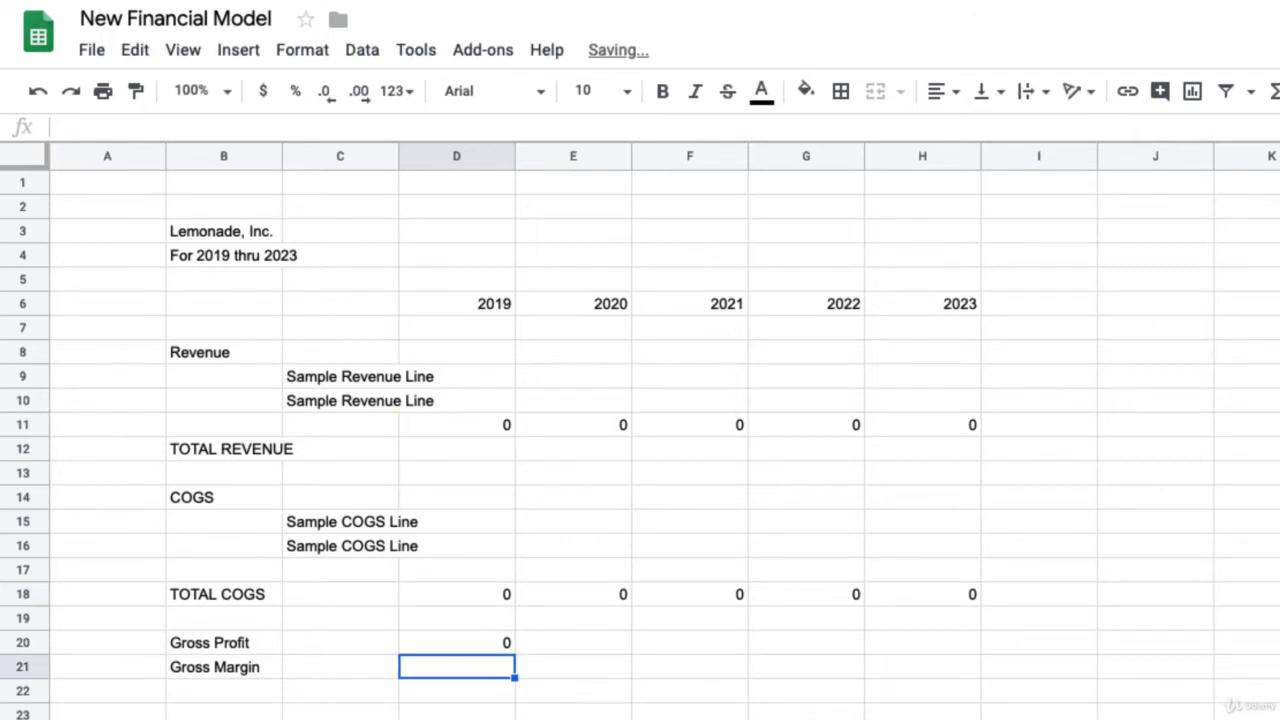
# Enter the gross margin formula =D20/D11 in D21 and fill both formulas in D20:D21 across to column H
pyautogui.write('=')
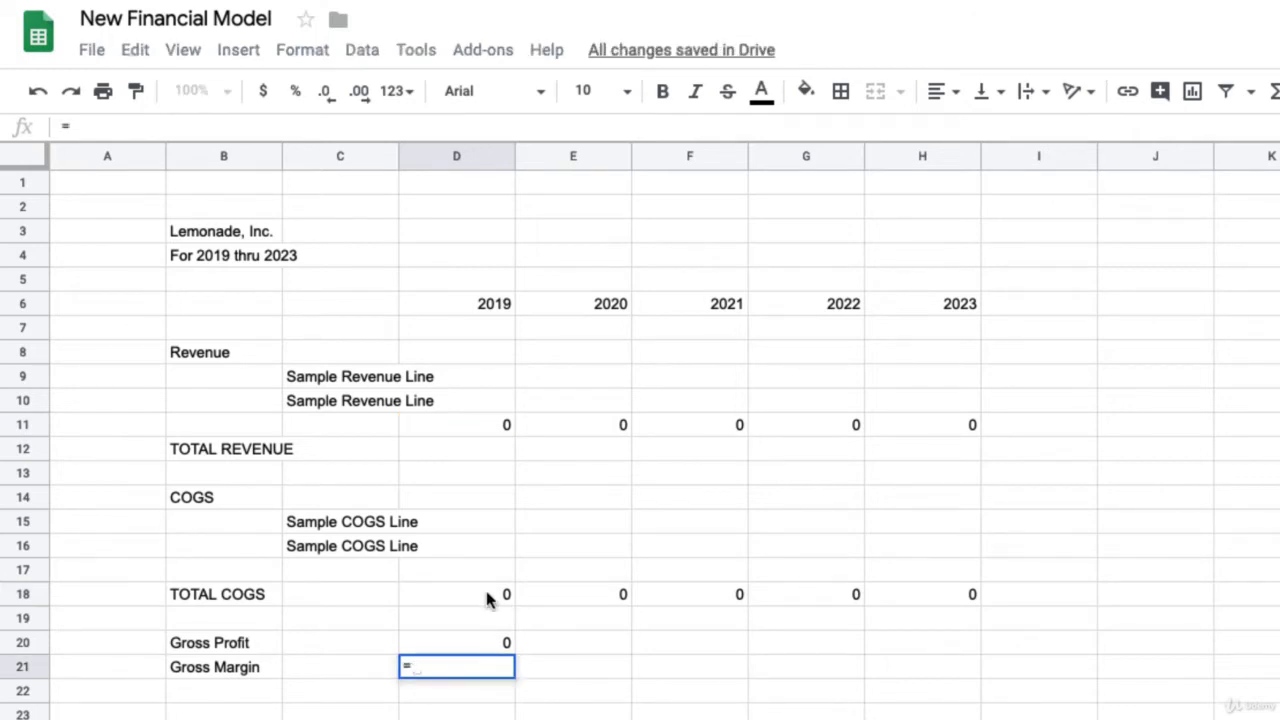
pyautogui.click(497, 645)
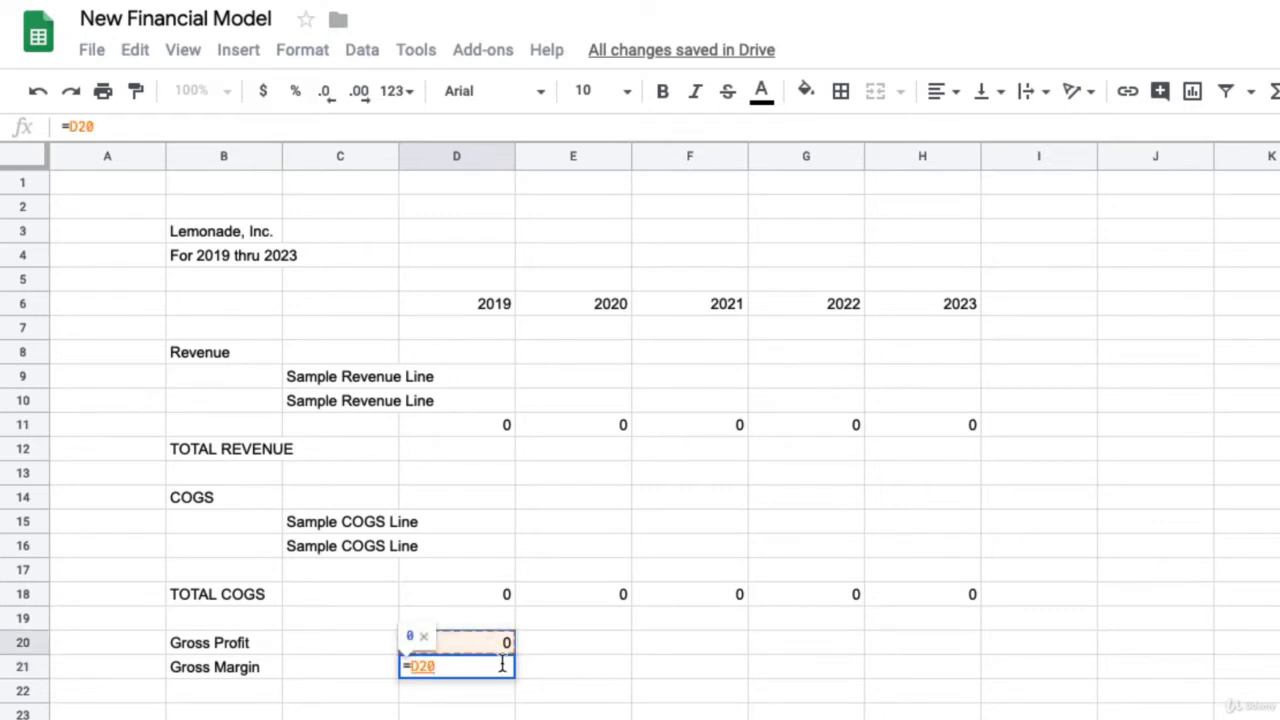
pyautogui.write('/')
pyautogui.click(488, 428)
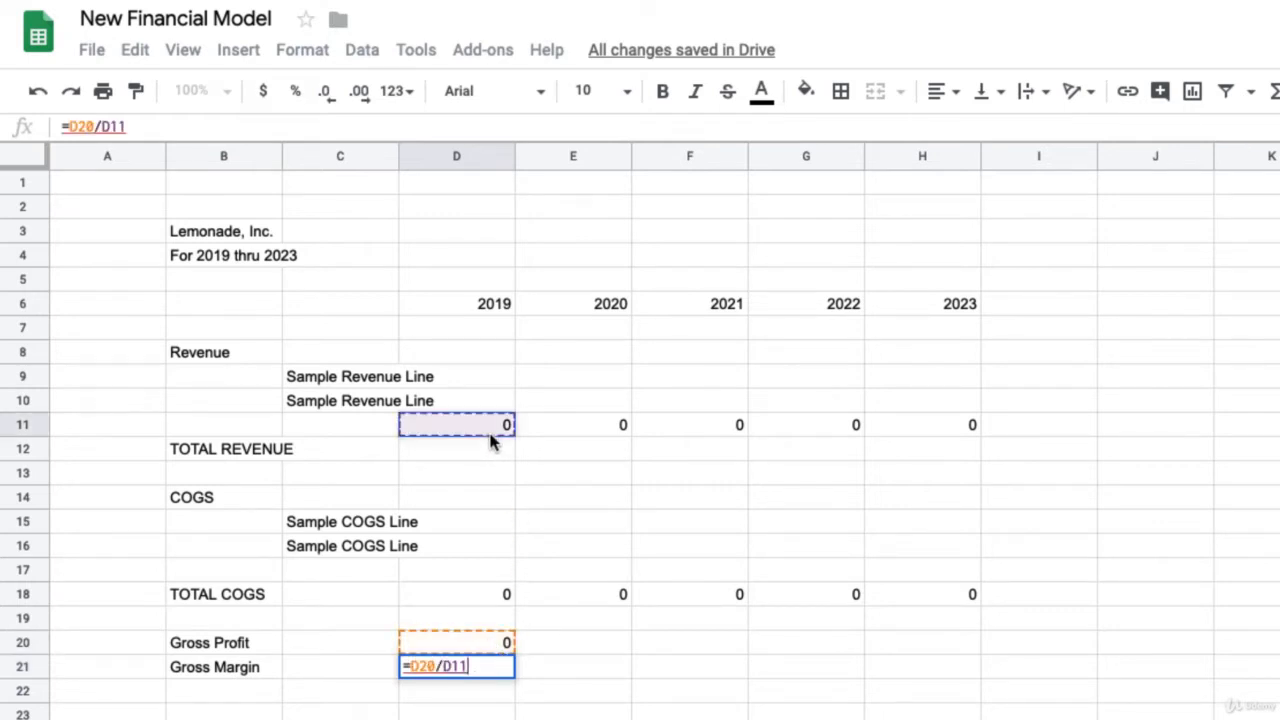
pyautogui.press('Return')
pyautogui.click(478, 643)
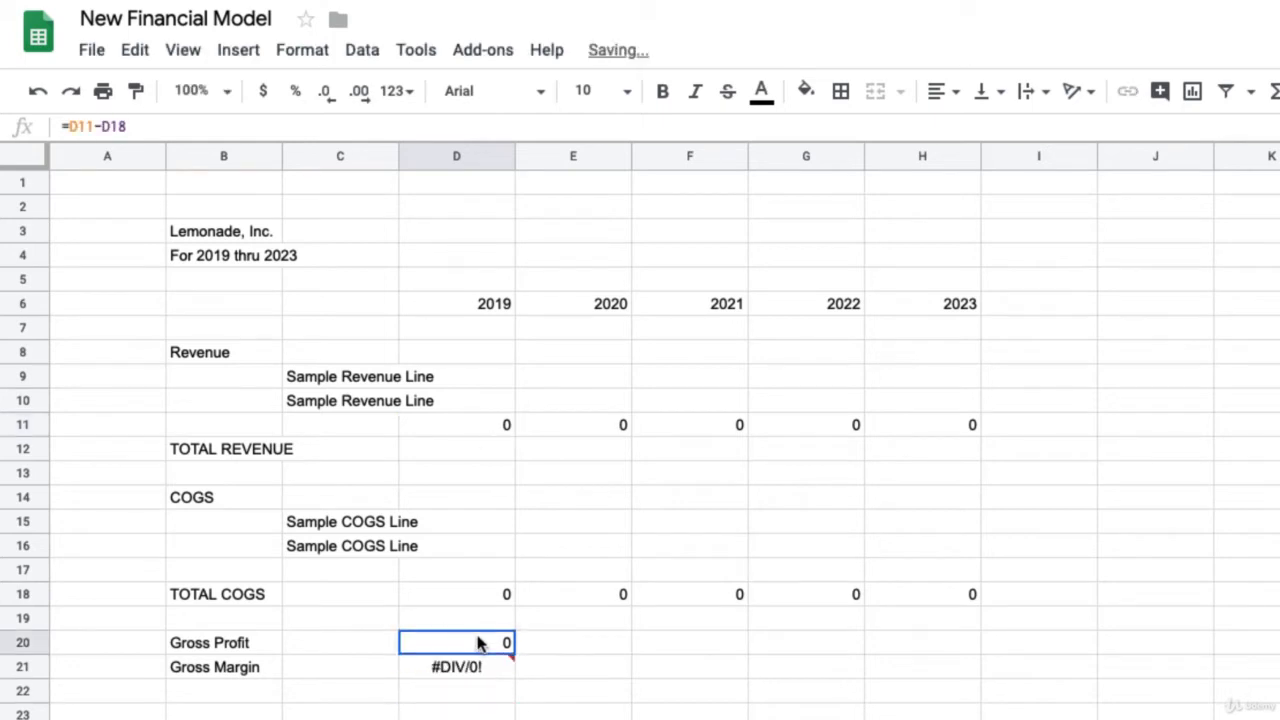
pyautogui.moveTo(478, 643); pyautogui.dragTo(913, 679)
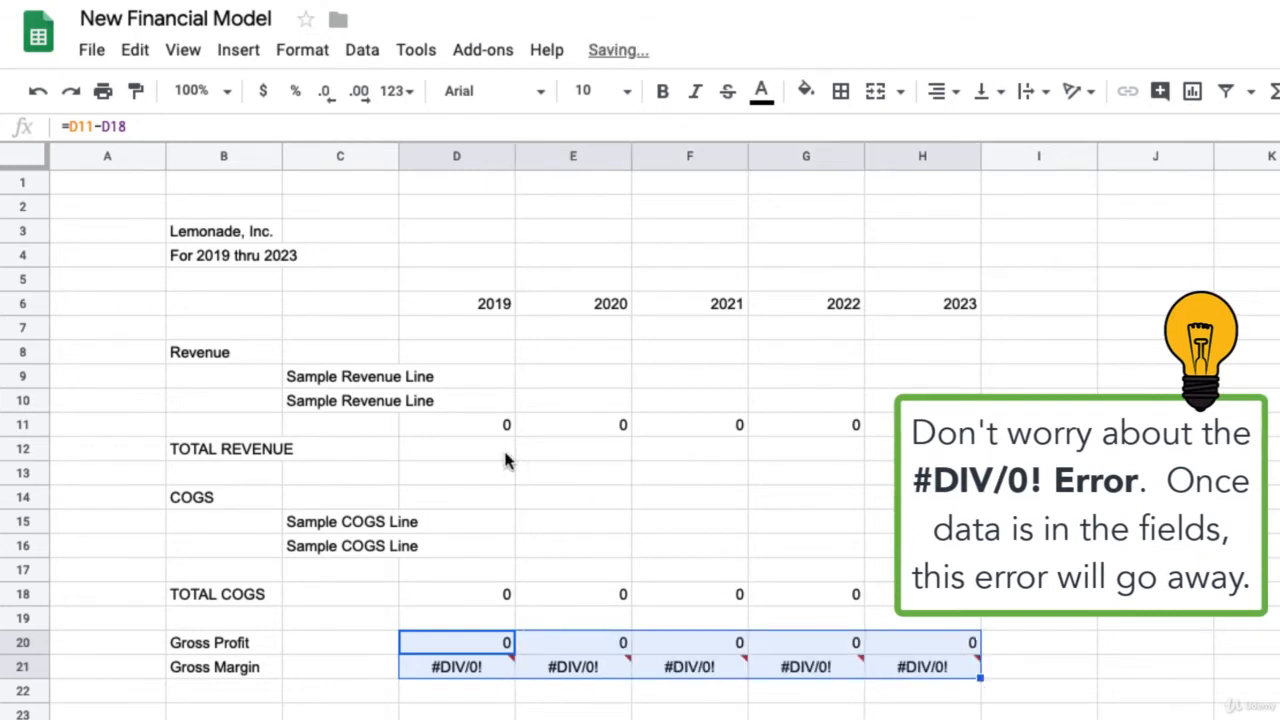
# Move the revenue sum formulas in D11:H11 down one row onto the TOTAL REVENUE row
pyautogui.moveTo(461, 432); pyautogui.dragTo(935, 425)
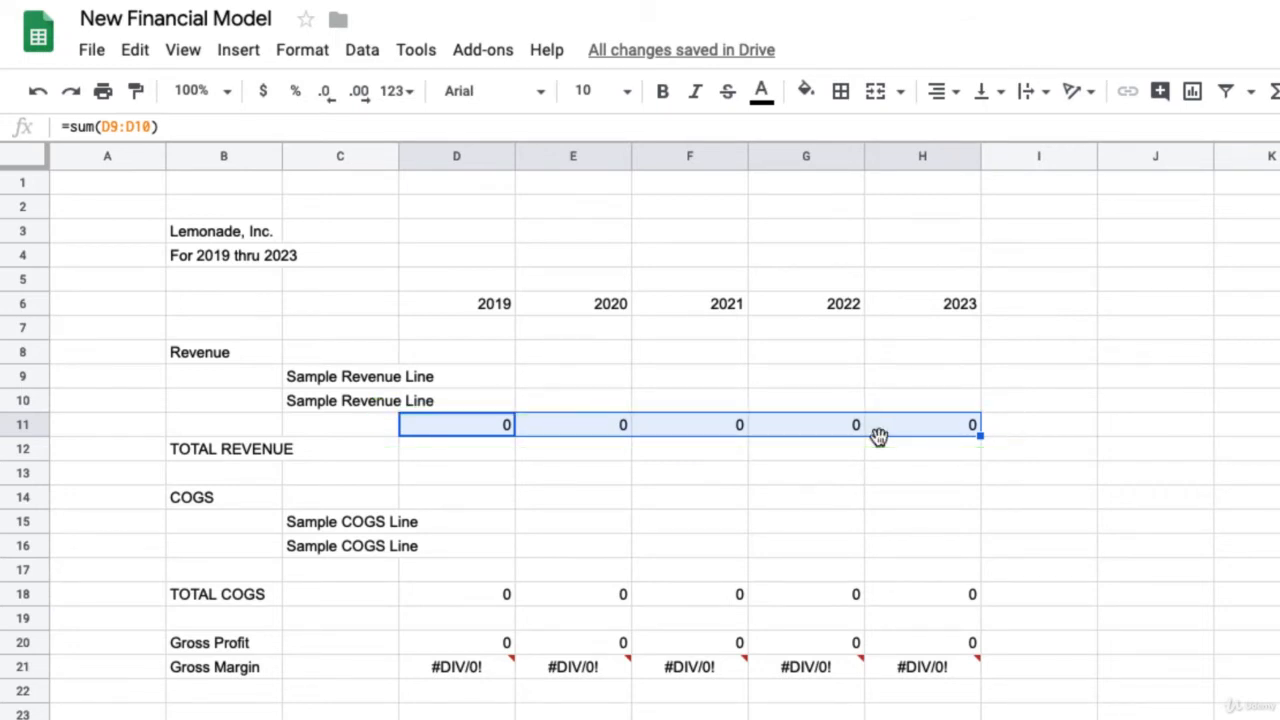
pyautogui.moveTo(880, 437); pyautogui.dragTo(880, 455)
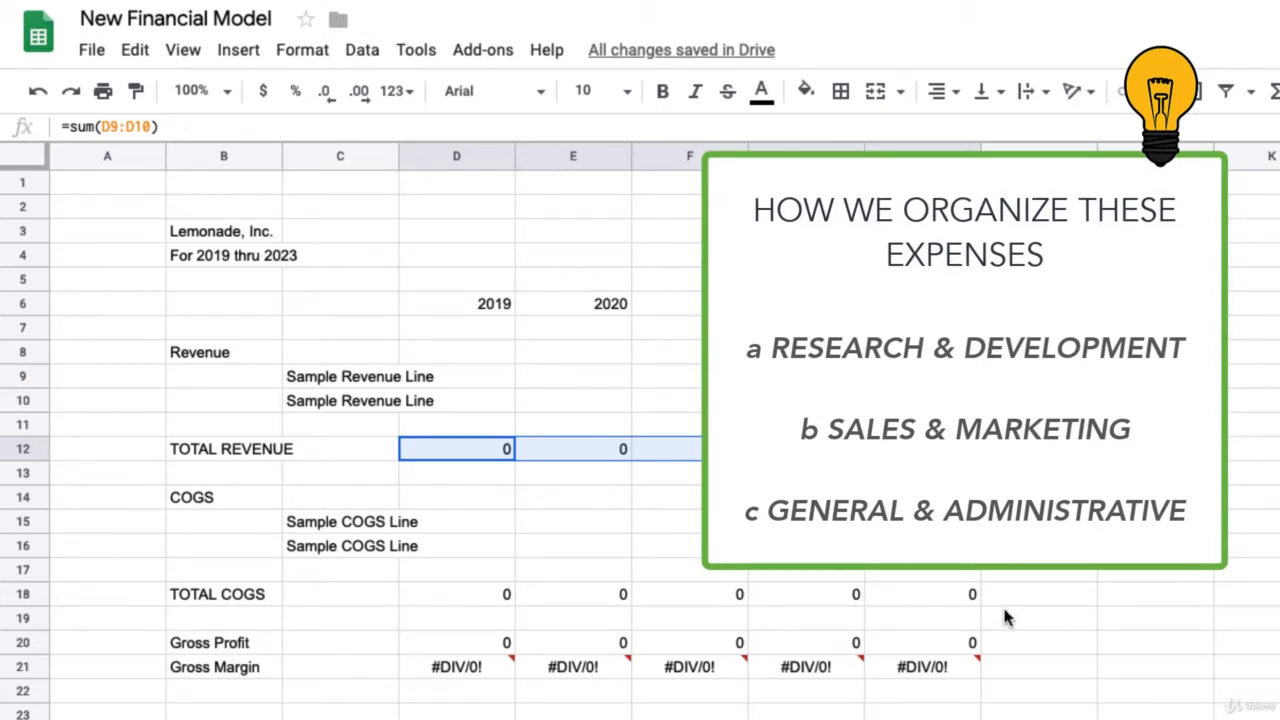
# Add the heading "Research & Development" in B24 with the line items "Salaries" in C25 and "Other Expenses" in C26
pyautogui.scroll(-3, 995, 609)
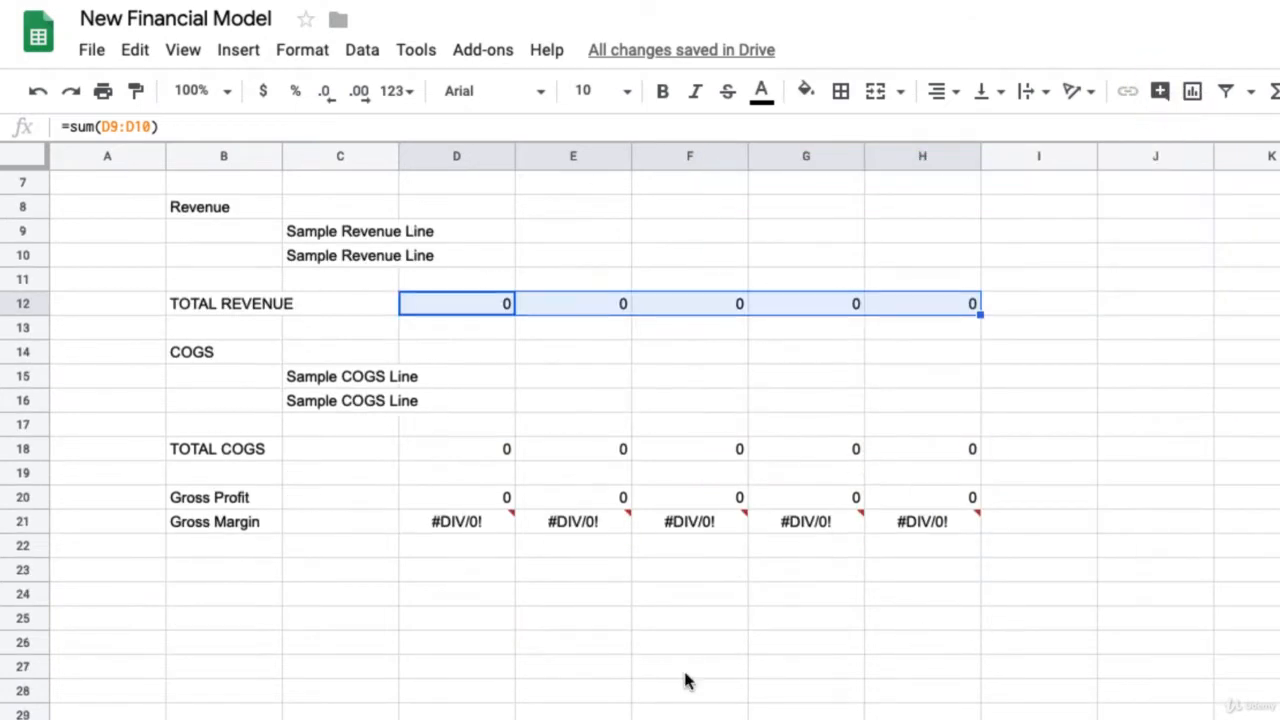
pyautogui.click(214, 598)
pyautogui.write('R')
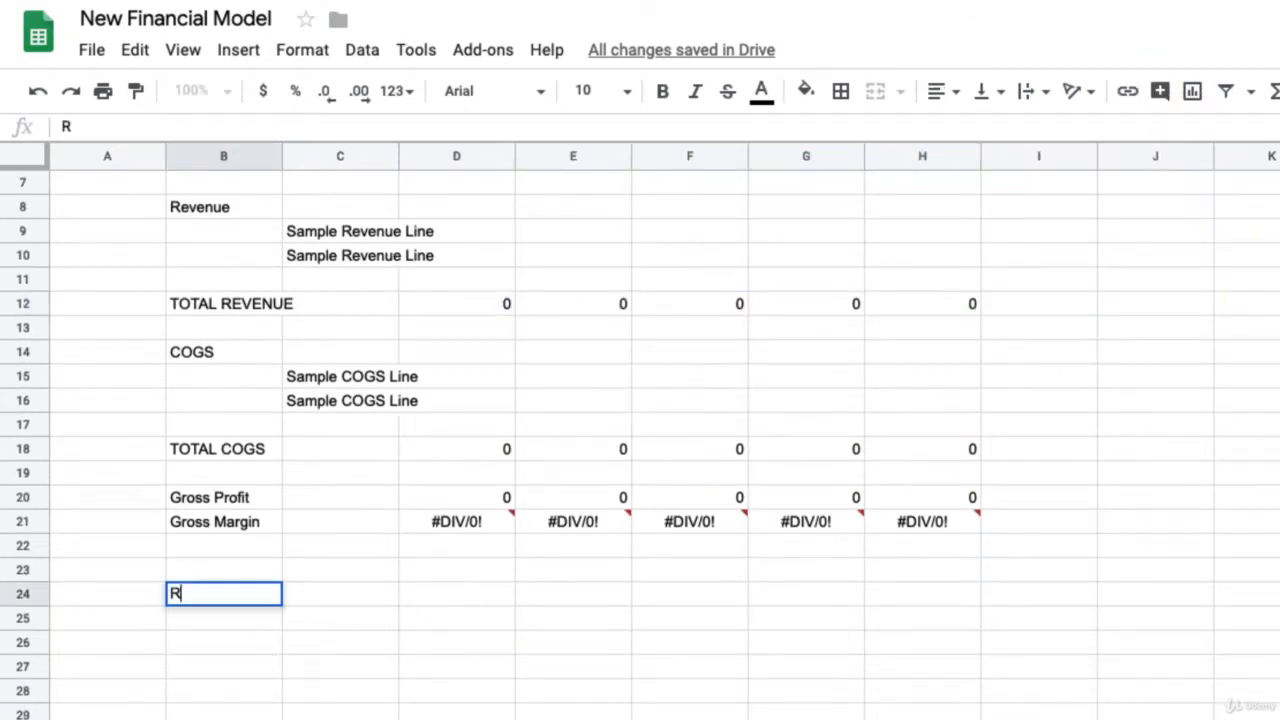
pyautogui.write('esearch & Development')
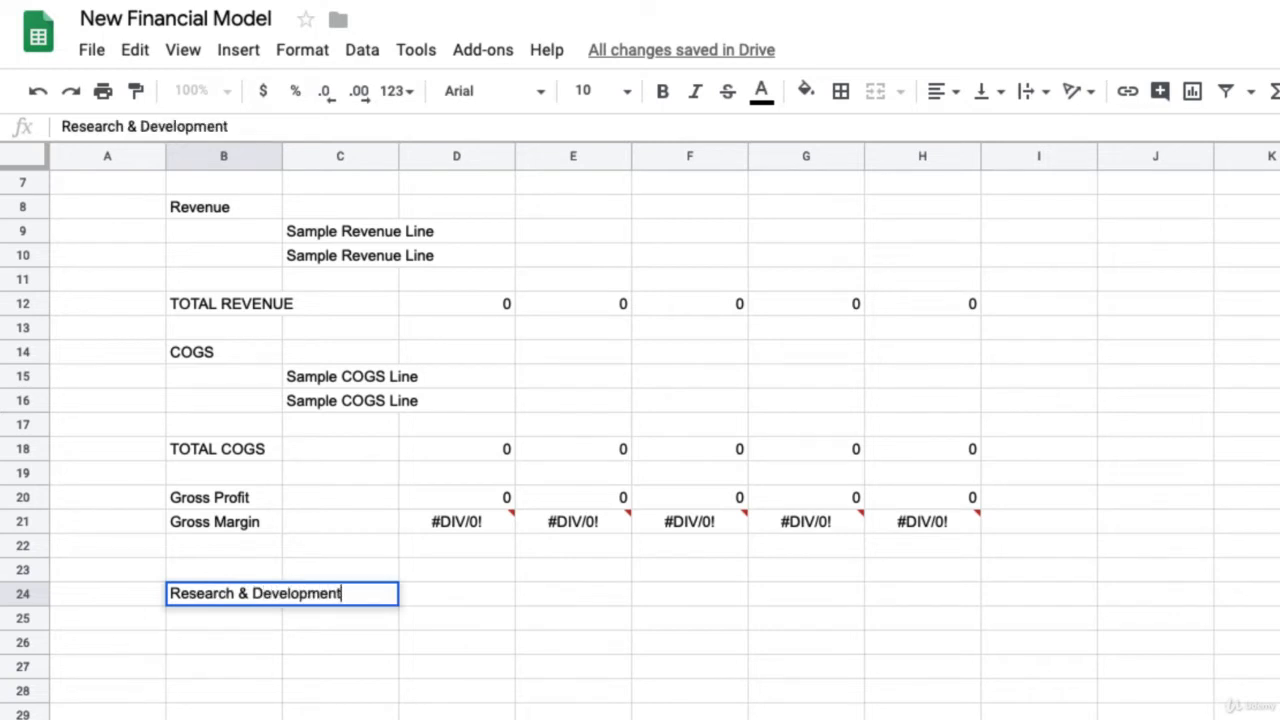
pyautogui.press('Return')
pyautogui.press('Right')
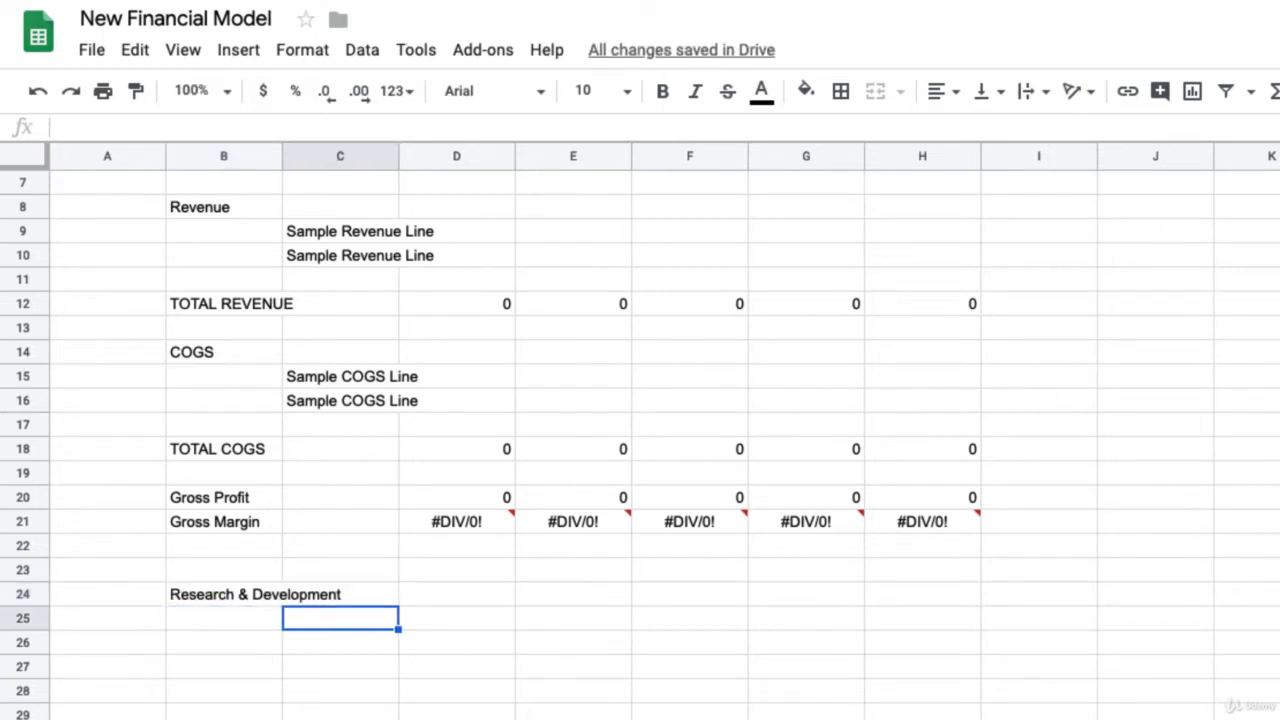
pyautogui.write('Salaries')
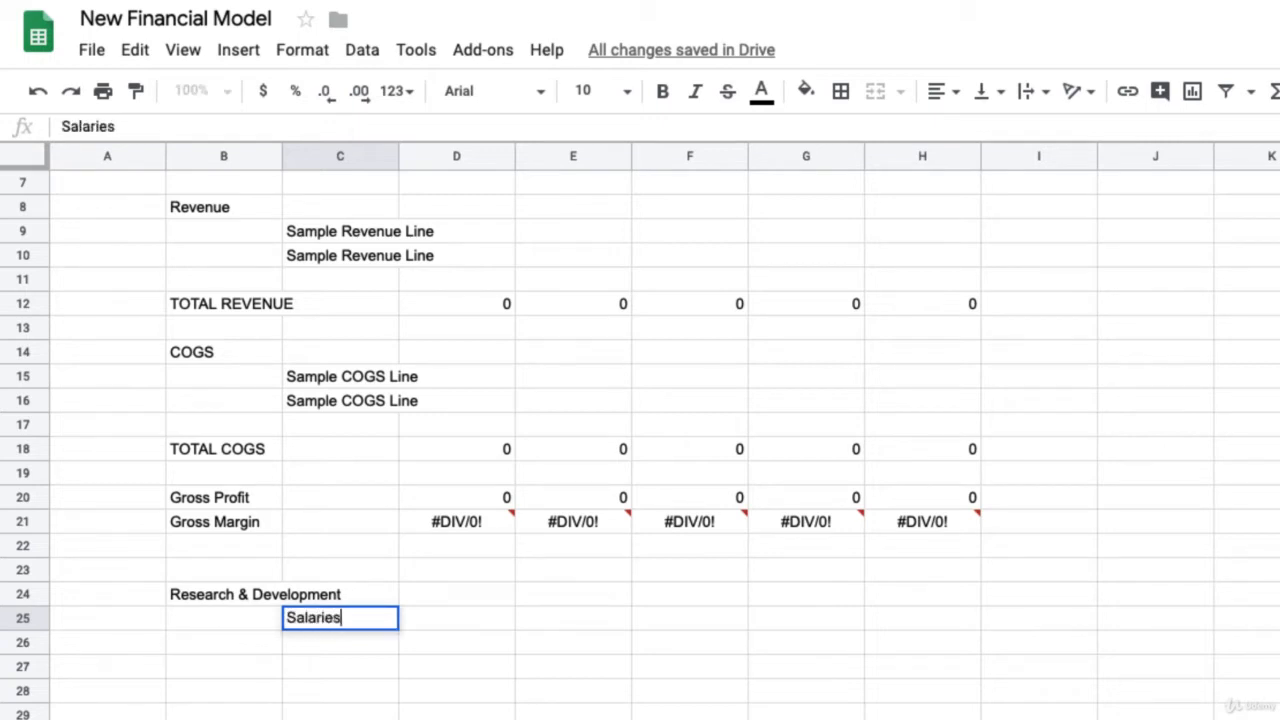
pyautogui.press('Return')
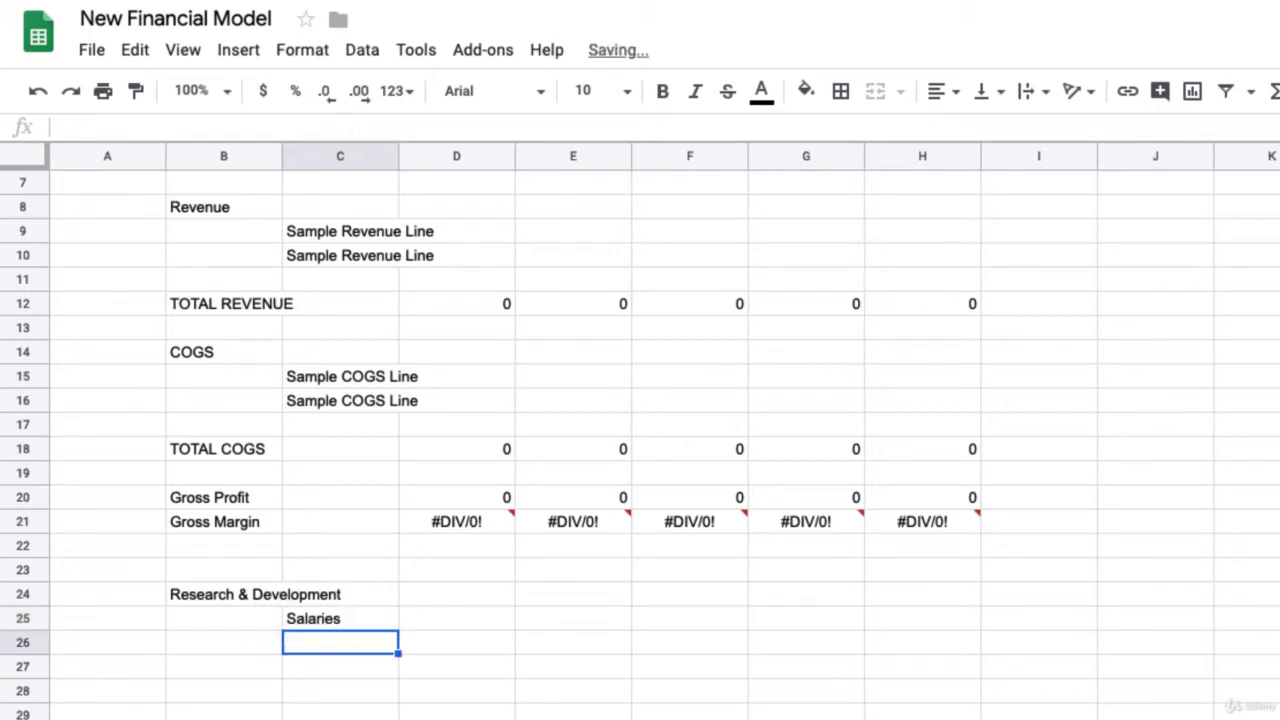
pyautogui.write('Other Expenses')
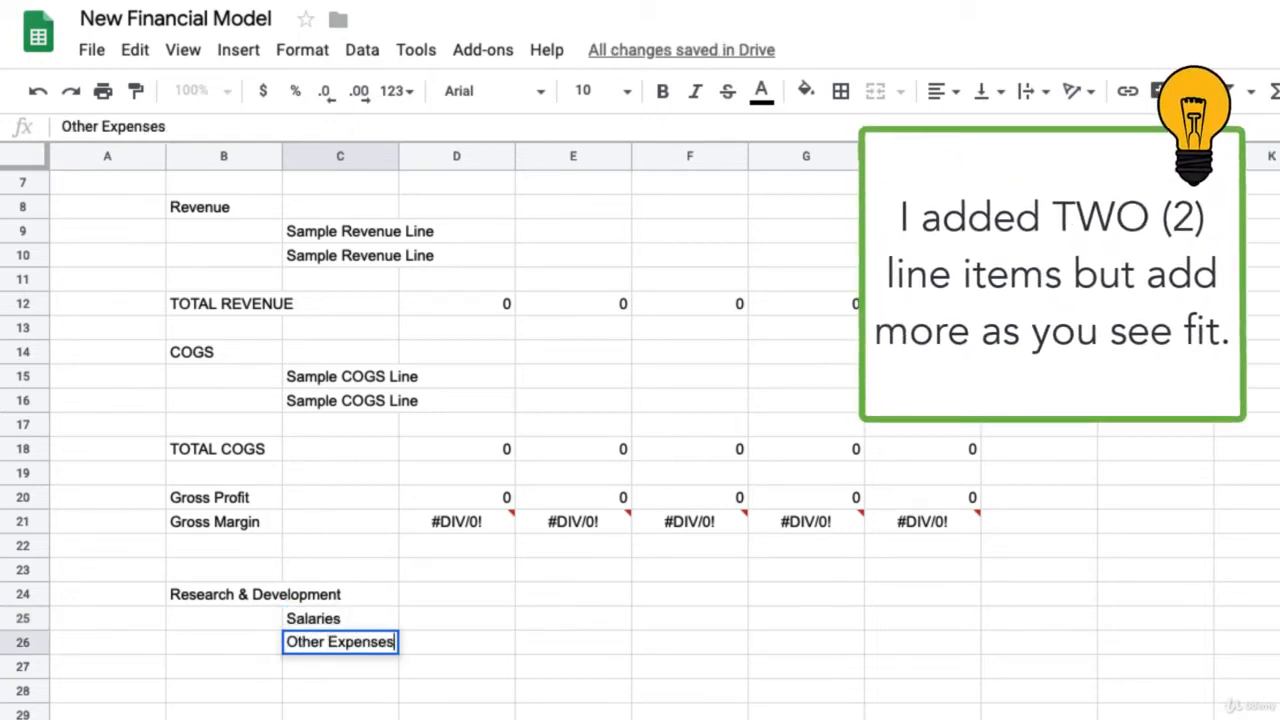
pyautogui.press('Return')
# Label the research expense total row "TOTAL R&D" in cell B27
pyautogui.press('Left')
pyautogui.write('TOT')
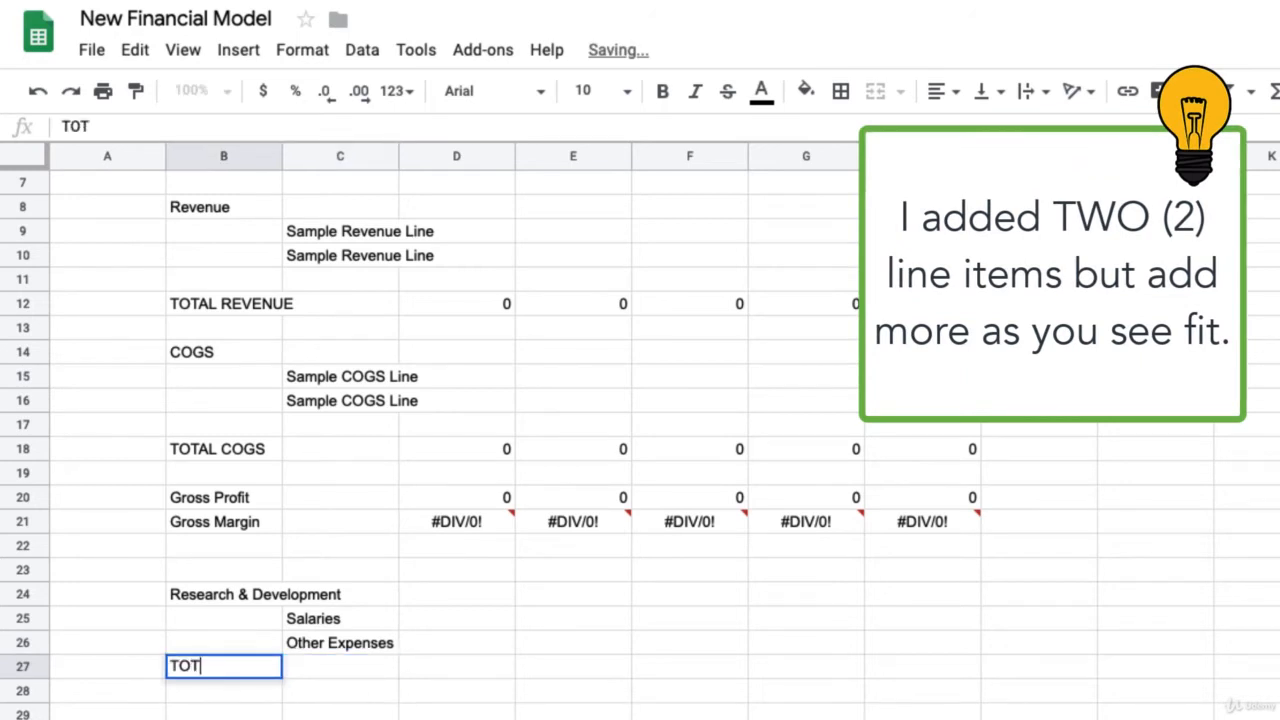
pyautogui.write('AL R&D')
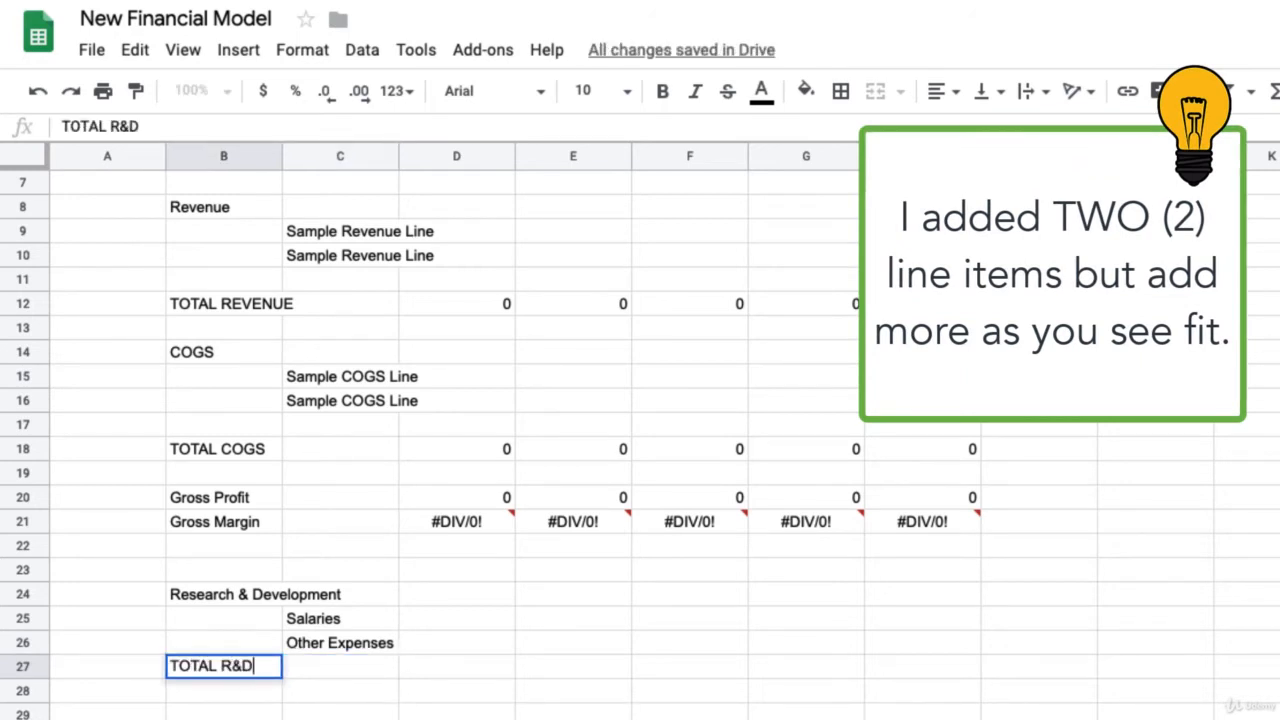
pyautogui.press('Return')
pyautogui.press('Return')
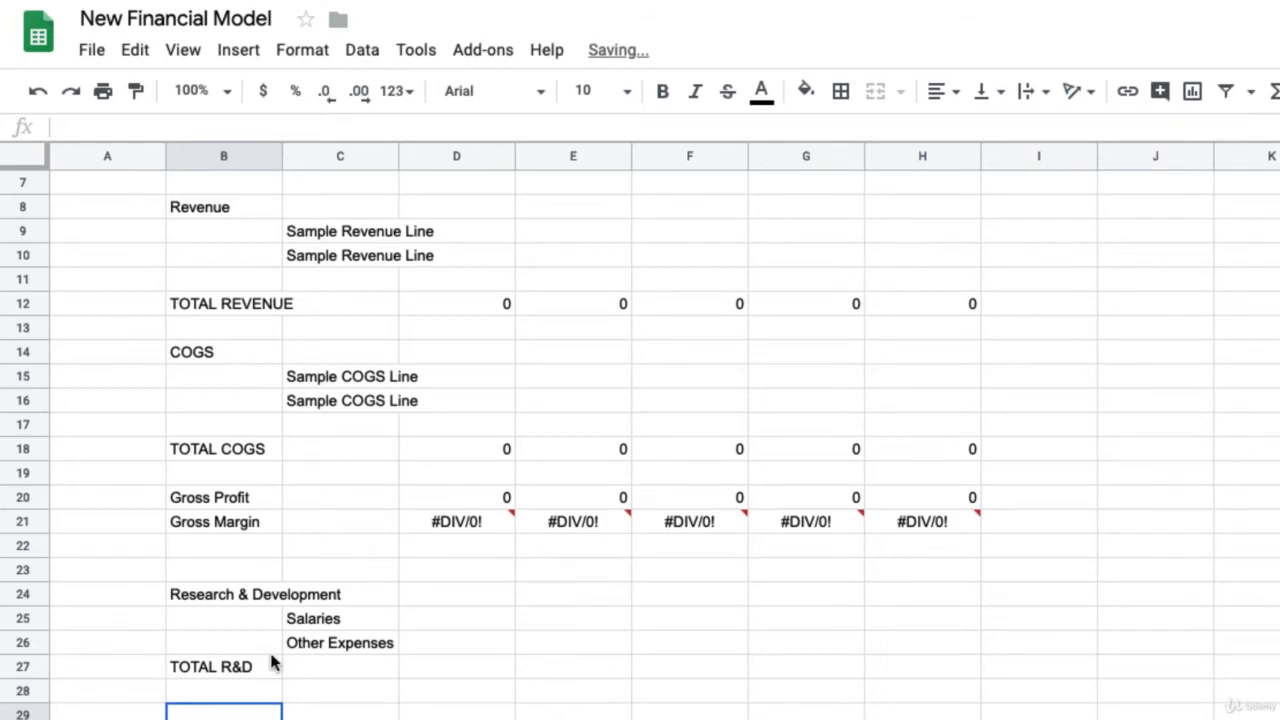
# Copy the Research & Development block B24:C27 and paste it at B29 and again at B34
pyautogui.moveTo(183, 598); pyautogui.dragTo(306, 677)
pyautogui.hotkey('ctrl', 'c')
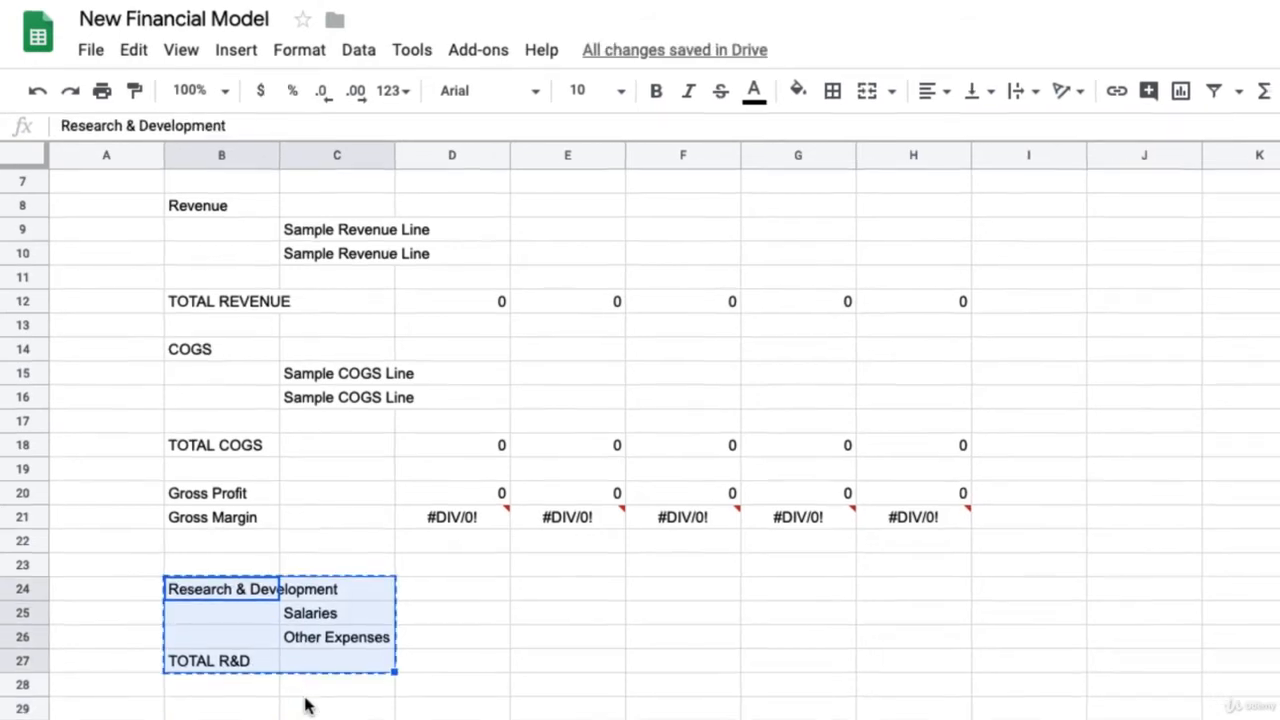
pyautogui.click(225, 708)
pyautogui.hotkey('ctrl', 'v')
pyautogui.scroll(-2, 221, 683)
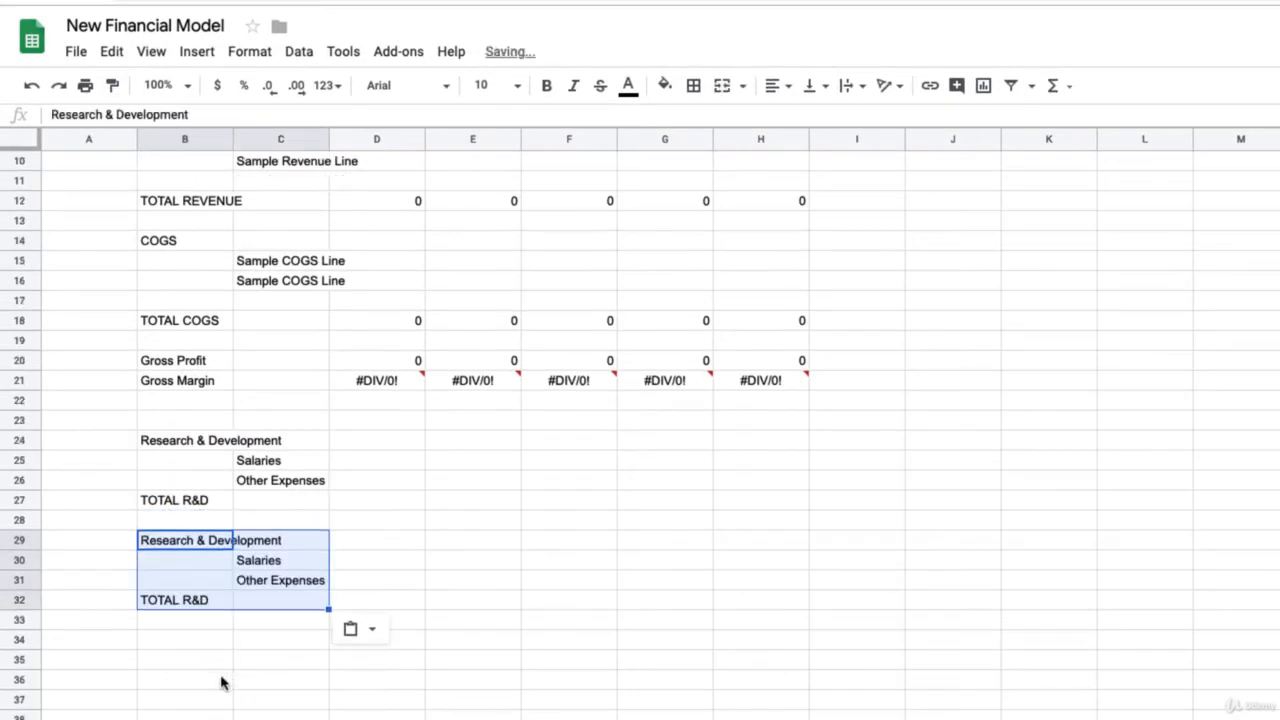
pyautogui.click(180, 642)
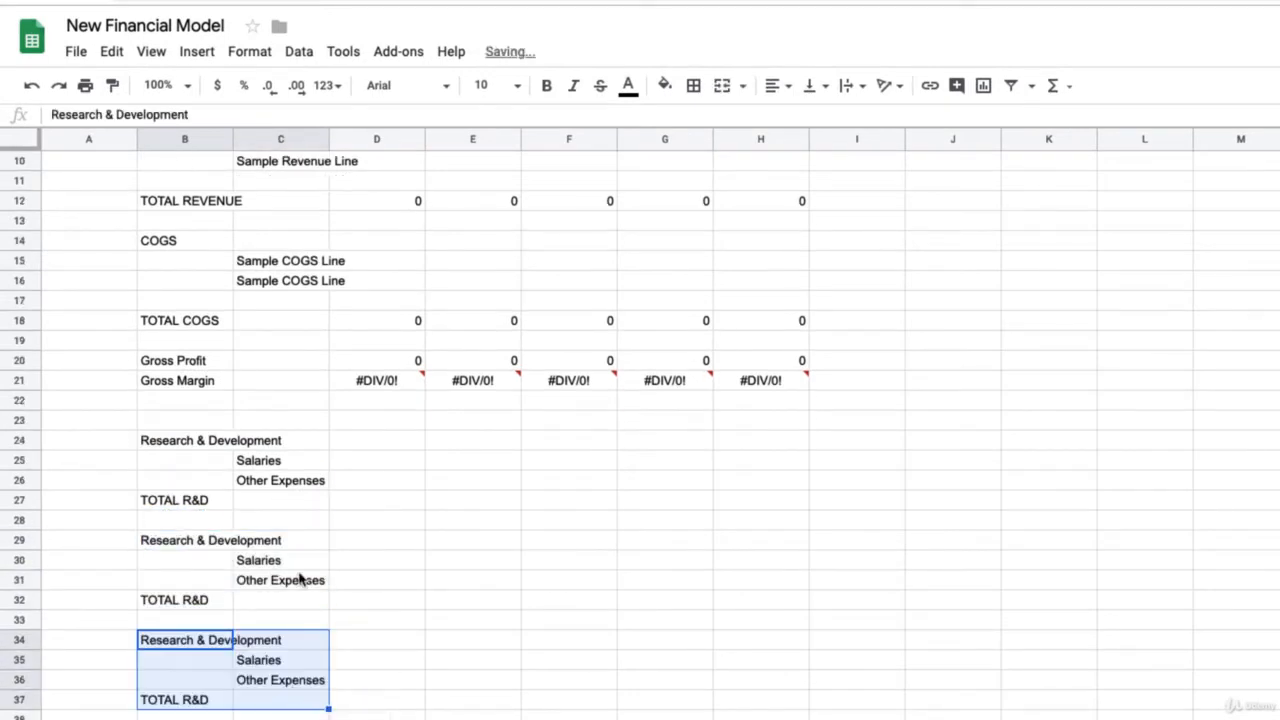
# Replace the heading of the second expense block in B29 with "Sales & Marketing"
pyautogui.click(158, 548)
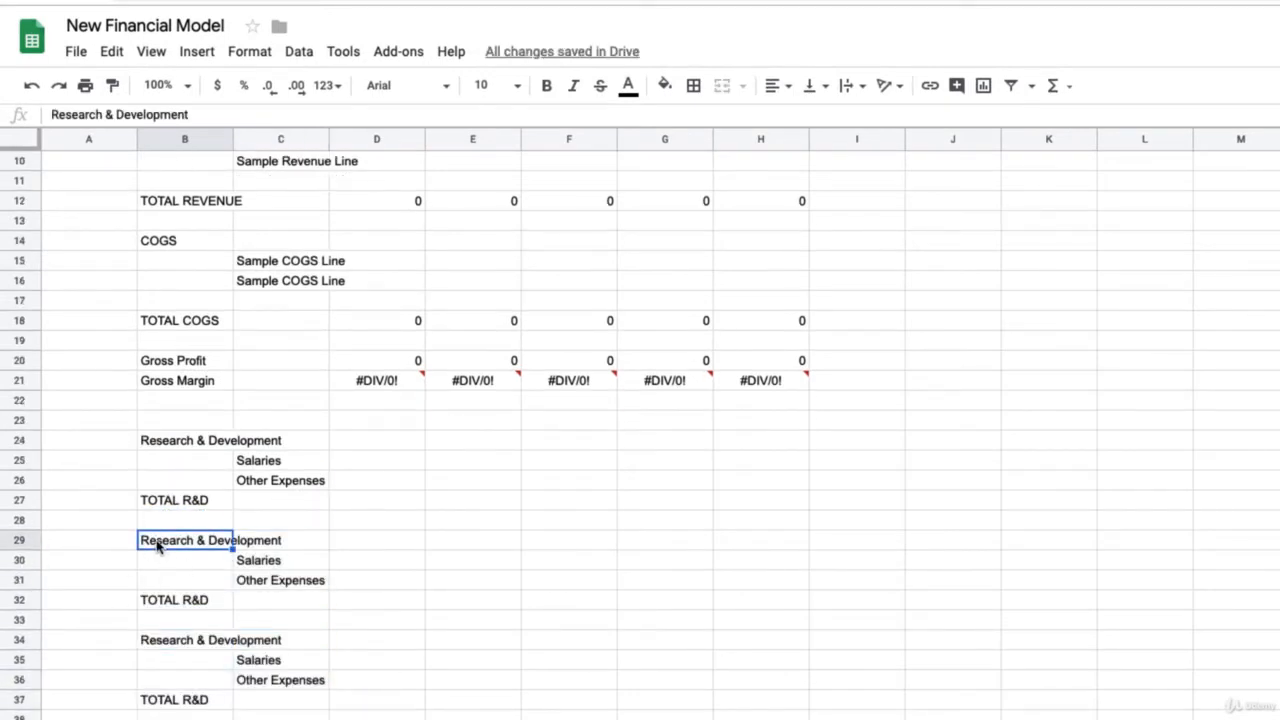
pyautogui.doubleClick(158, 548)
pyautogui.moveTo(282, 540); pyautogui.dragTo(114, 540)
pyautogui.write('Sa')
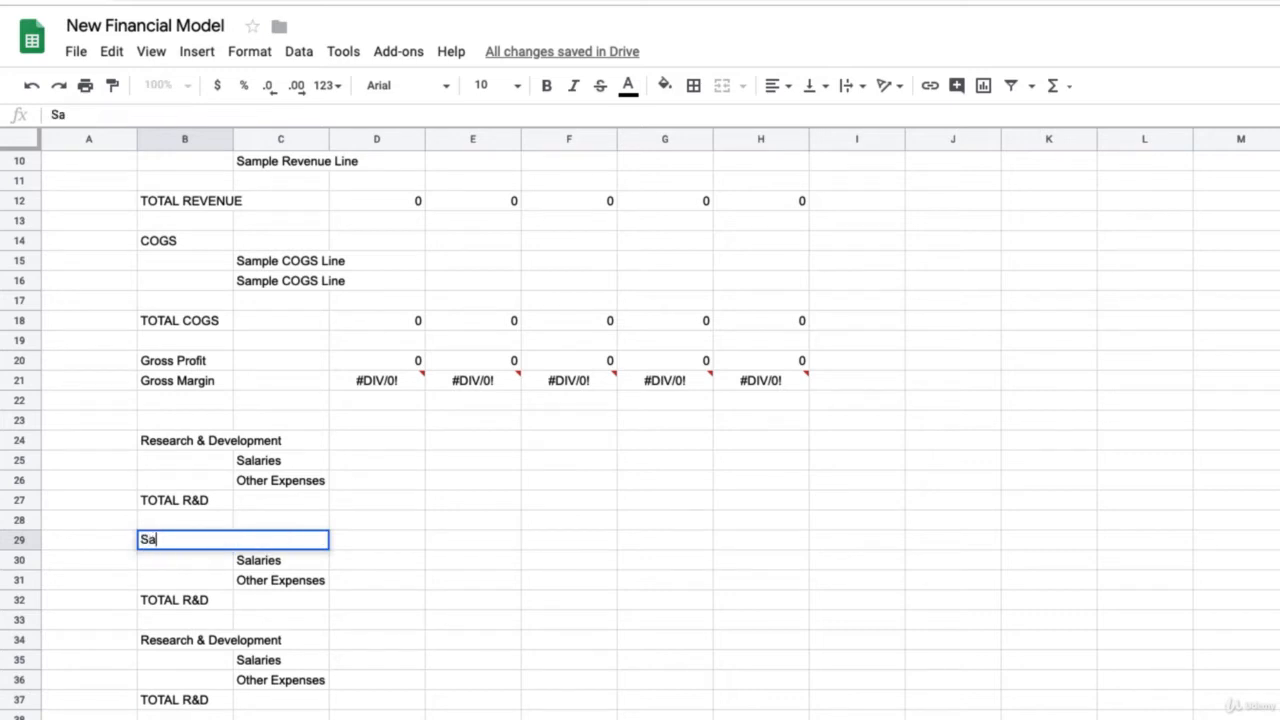
pyautogui.write('les & Marketing')
pyautogui.press('Return')
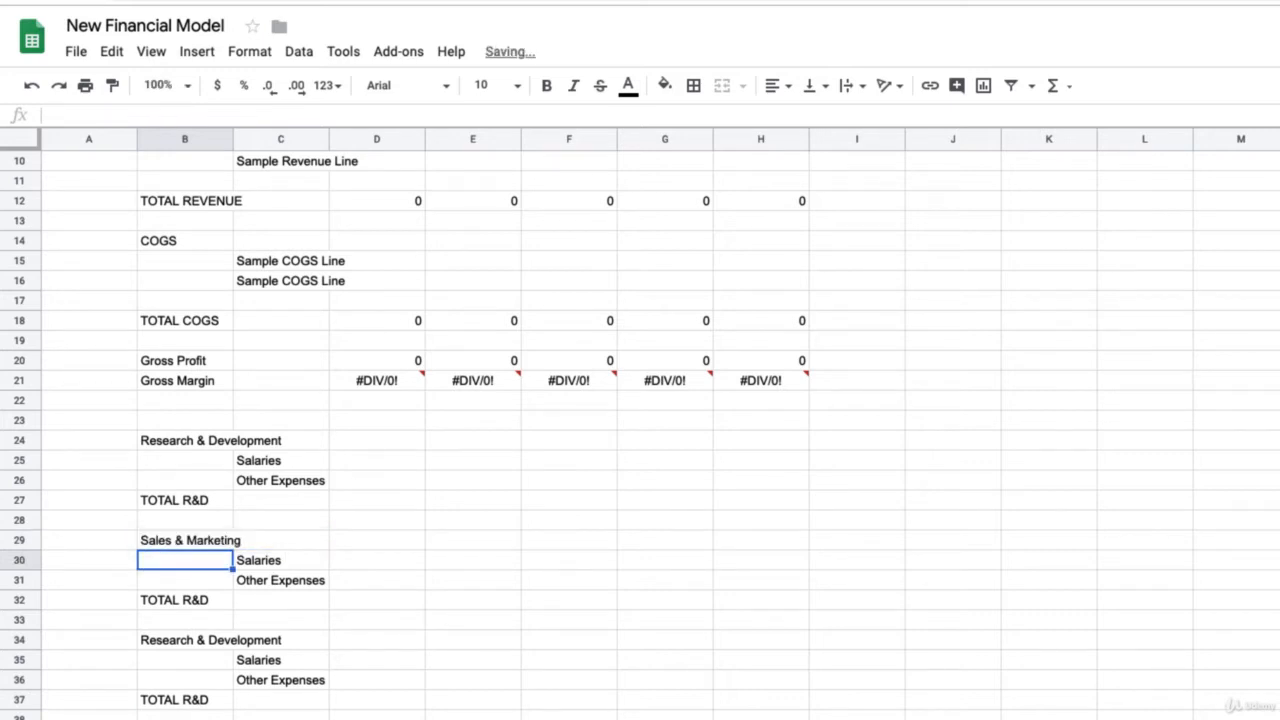
# Change the total label of the Sales & Marketing block in B32 to "TOTAL S&M"
pyautogui.press('Down')
pyautogui.press('Down')
pyautogui.write('TOTAL ')
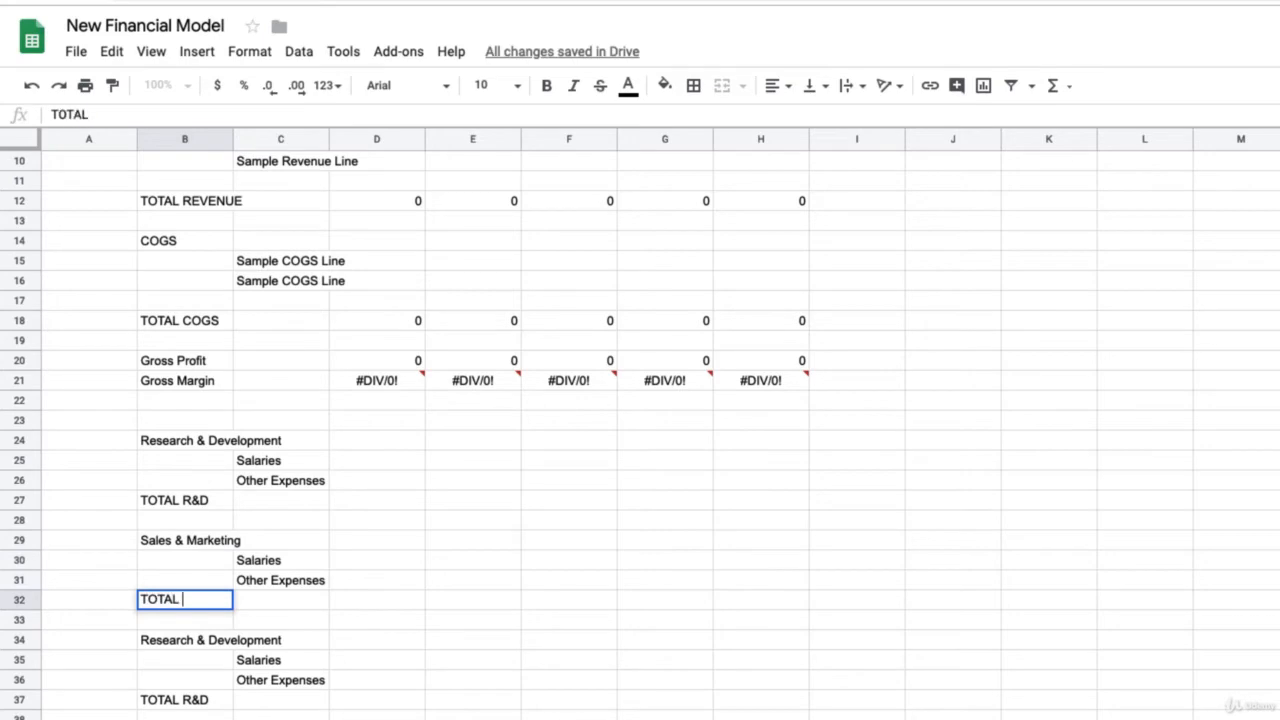
pyautogui.write('S&M')
pyautogui.press('Return')
# Replace the heading of the third expense block in B34 with "General & Administrative"
pyautogui.press('Down')
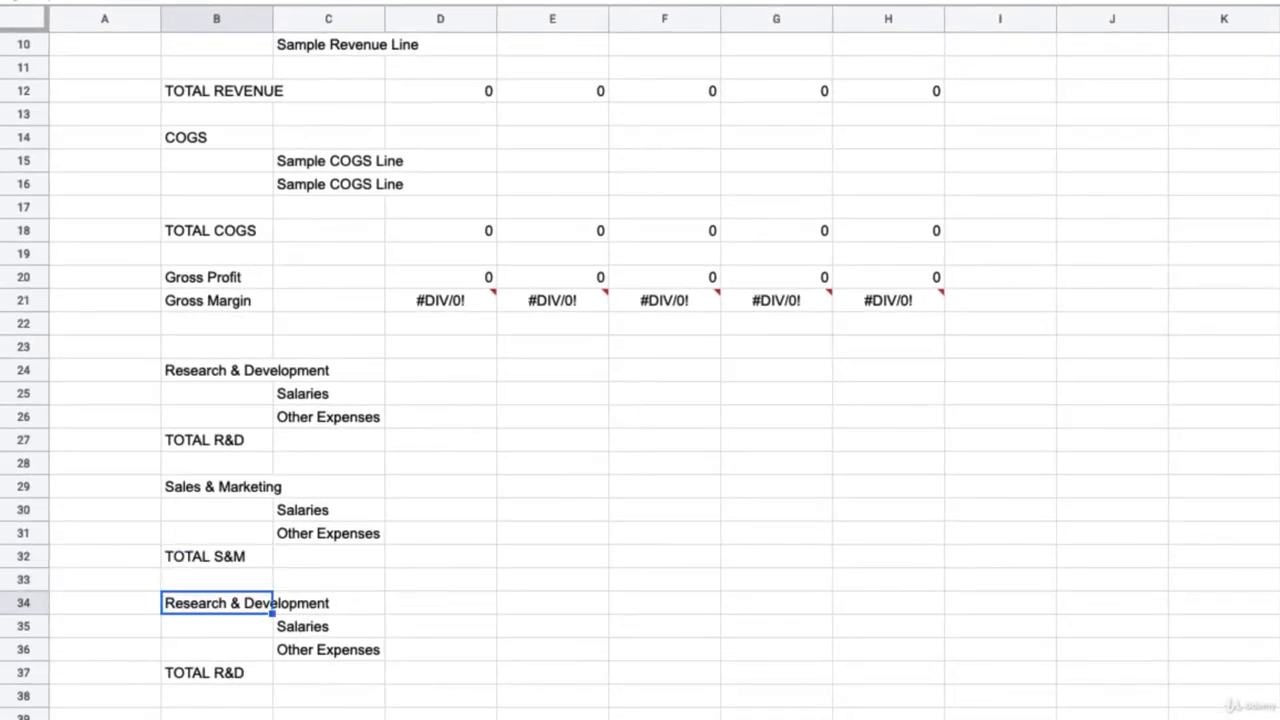
pyautogui.write('General')
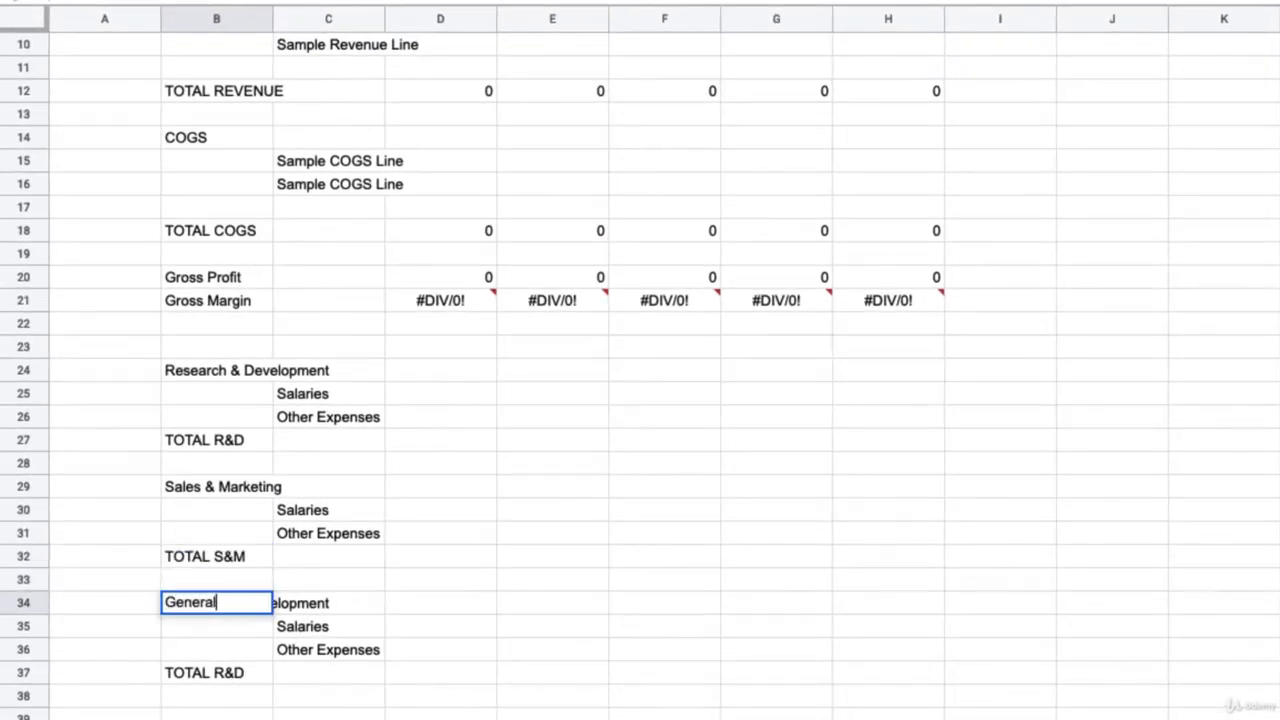
pyautogui.write(' & Administrative')
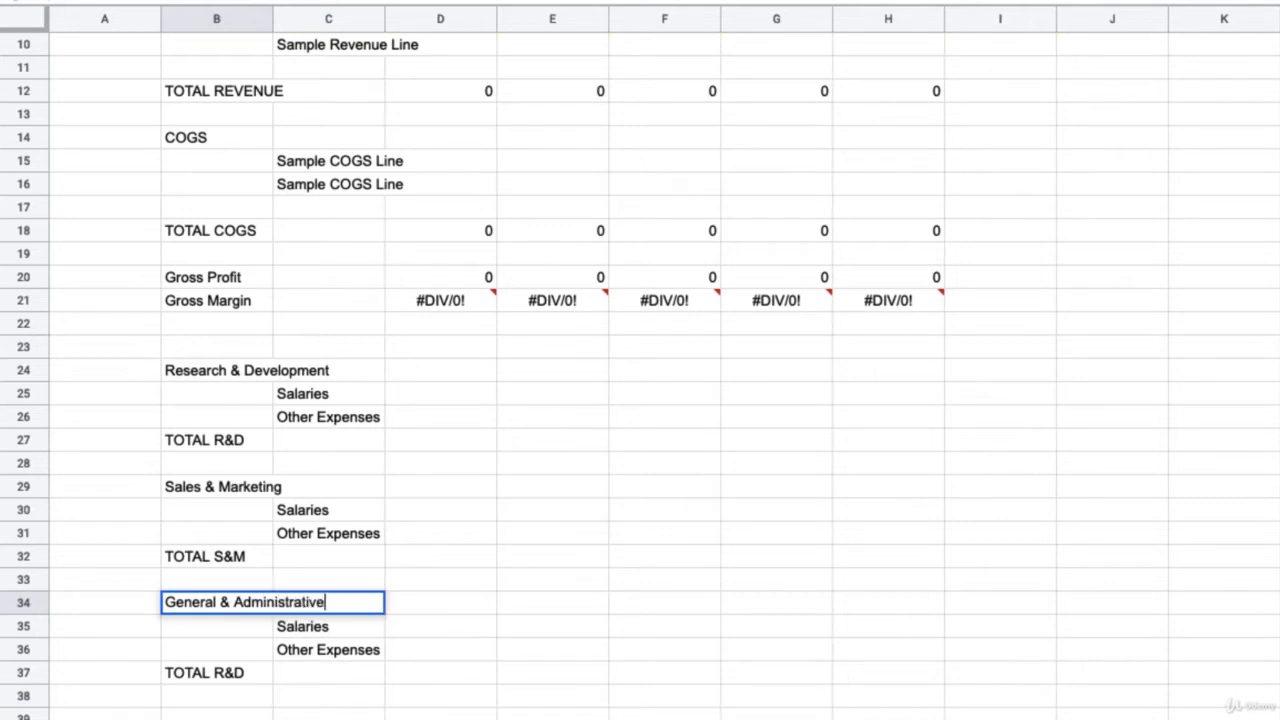
pyautogui.press('Return')
# Change the total label of the General & Administrative block in B37 to "TOTAL G&A"
pyautogui.press('Down')
pyautogui.press('Down')
pyautogui.write('TOT')
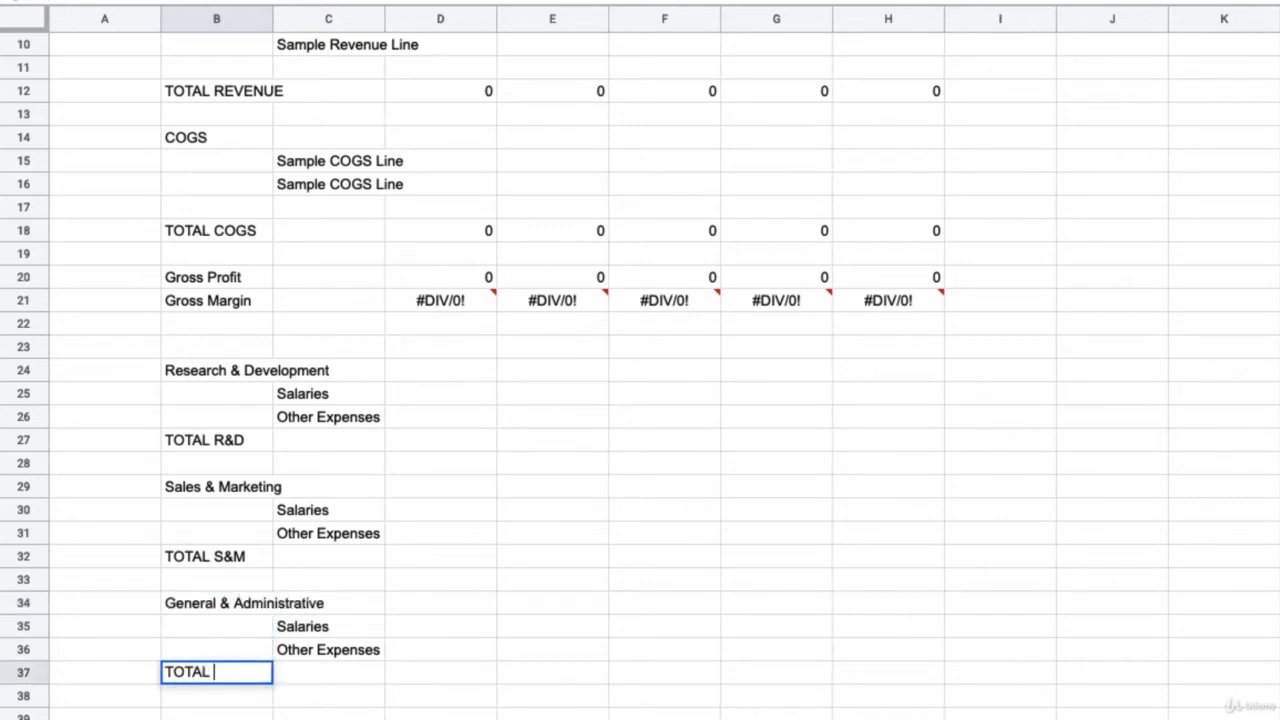
pyautogui.write('AL G&A')
pyautogui.press('Return')
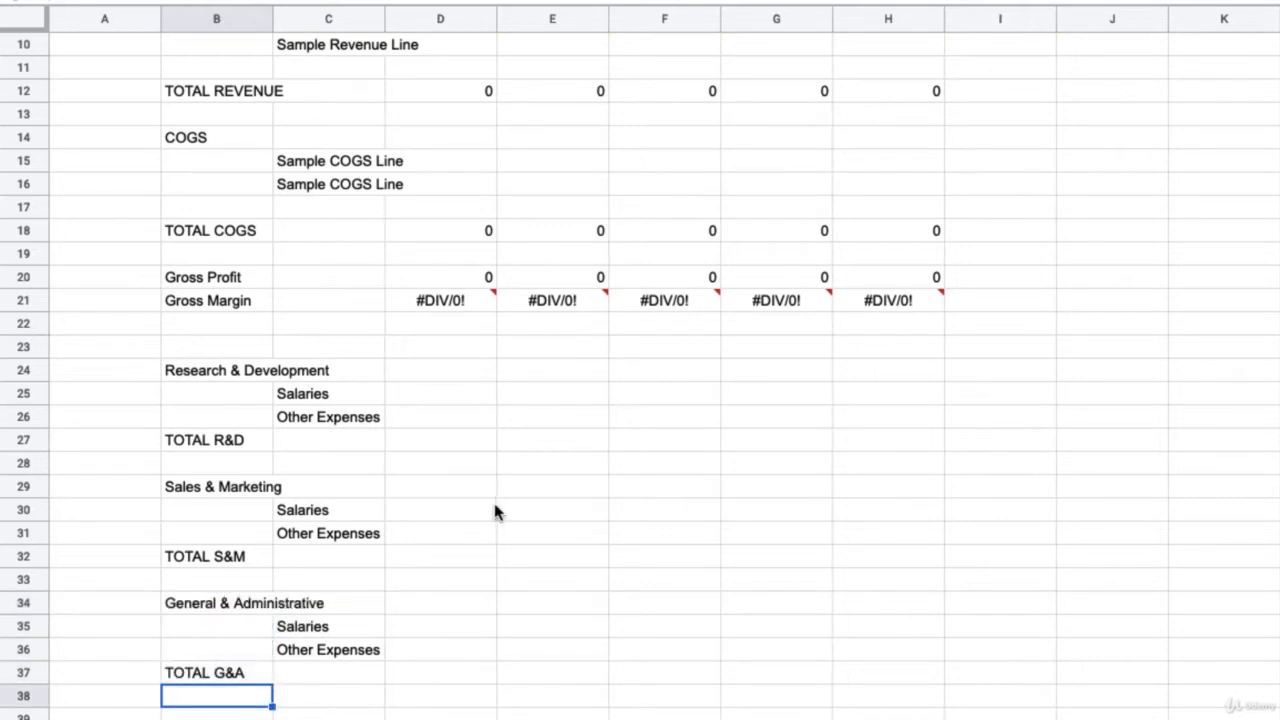
# Add the row label "TOTAL OPERATING EXPENSES" in cell B39, below the General & Administrative block
pyautogui.scroll(-4, 494, 511)
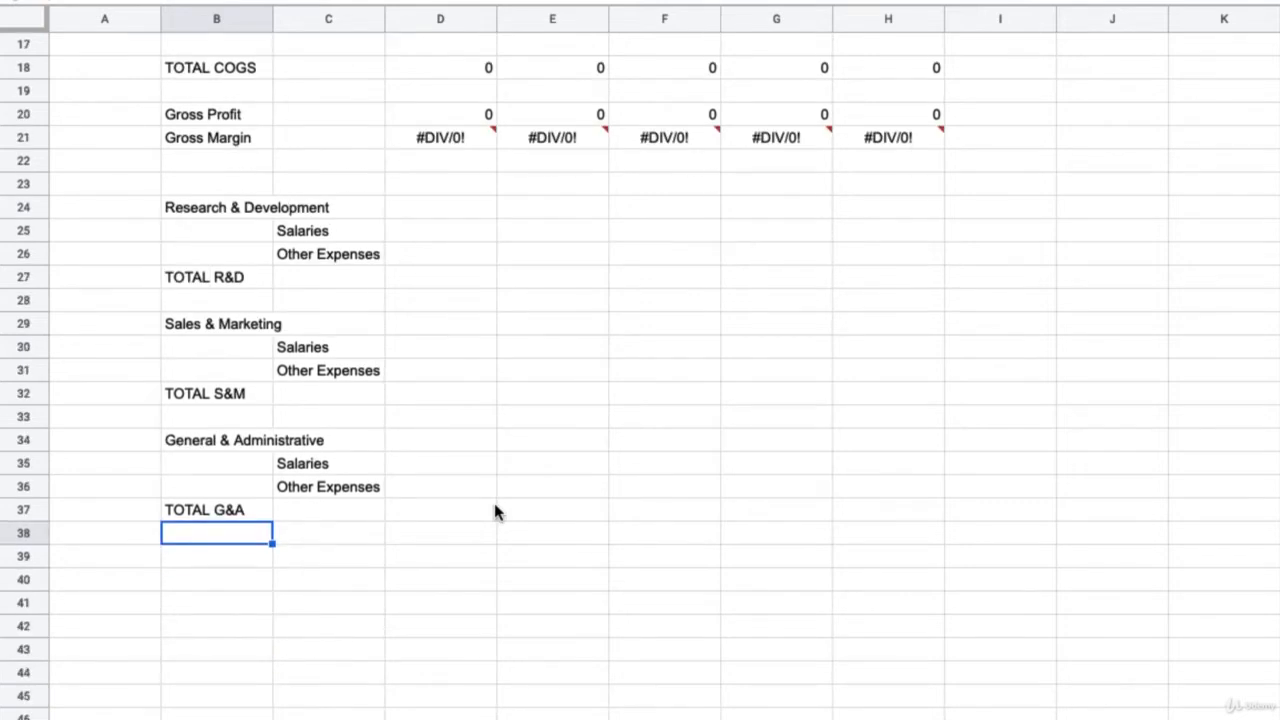
pyautogui.click(222, 560)
pyautogui.write('TO')
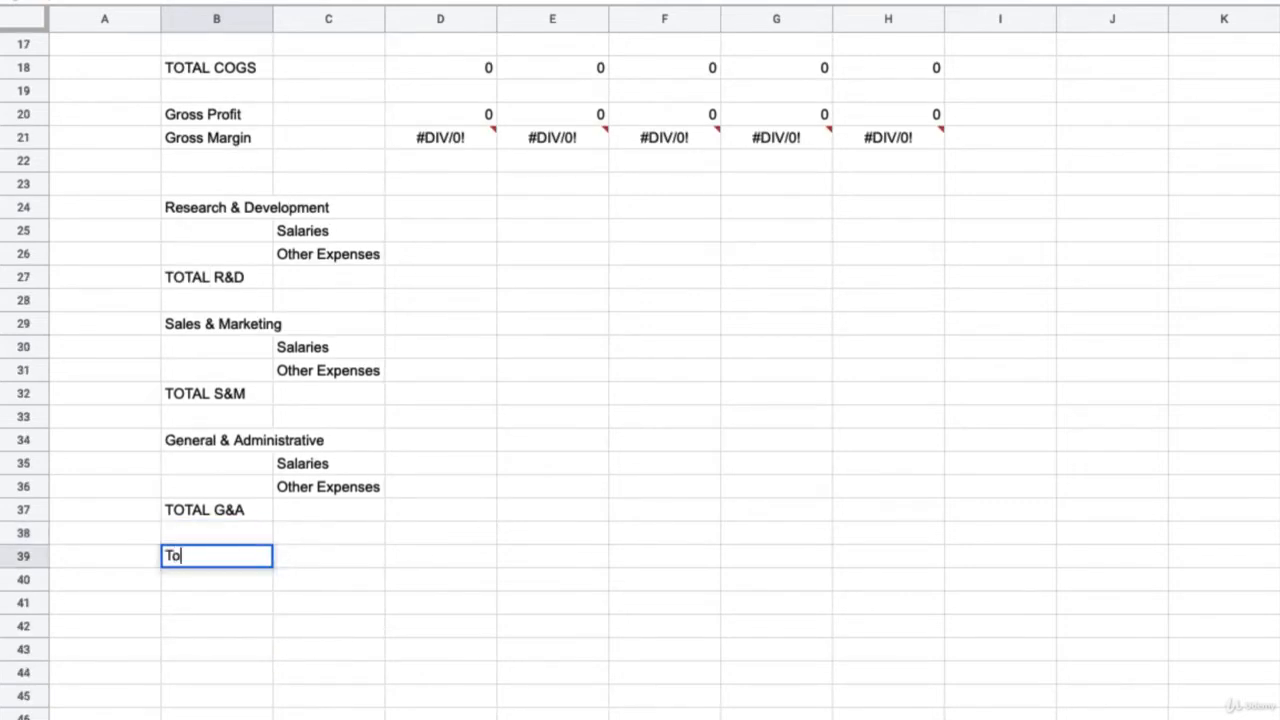
pyautogui.write('TAL OPERA')
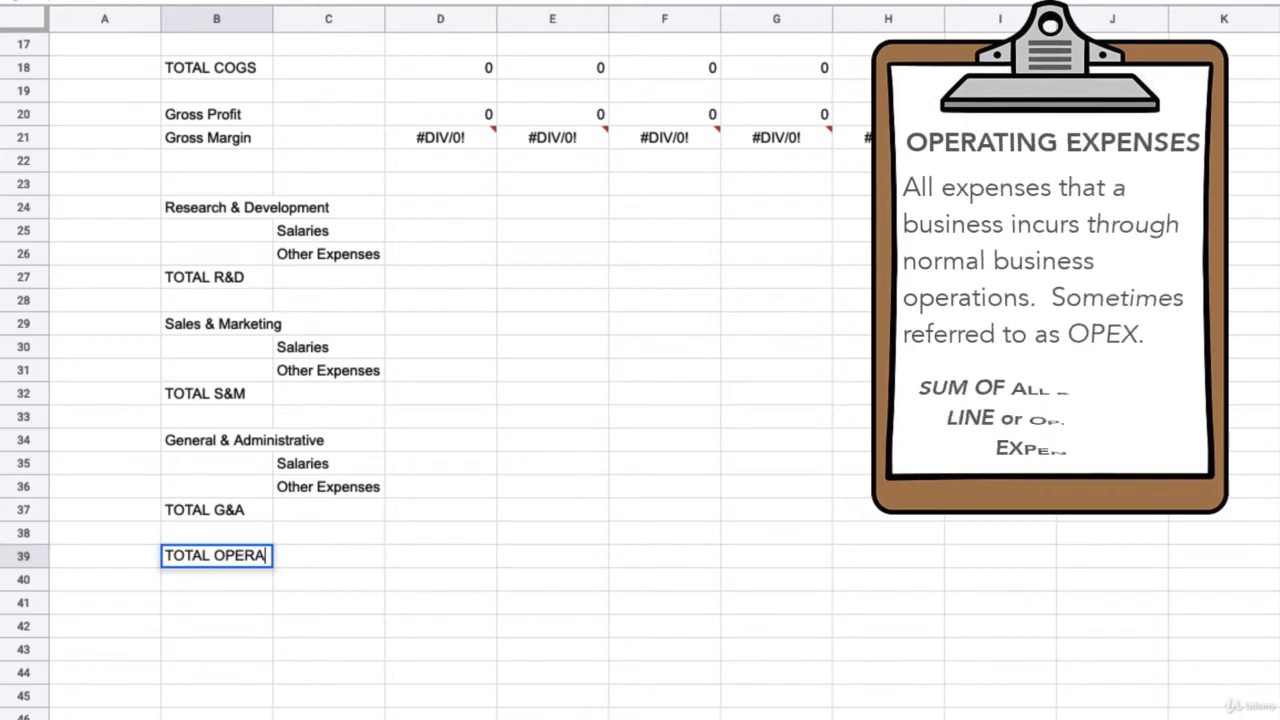
pyautogui.write('TING EXPE')
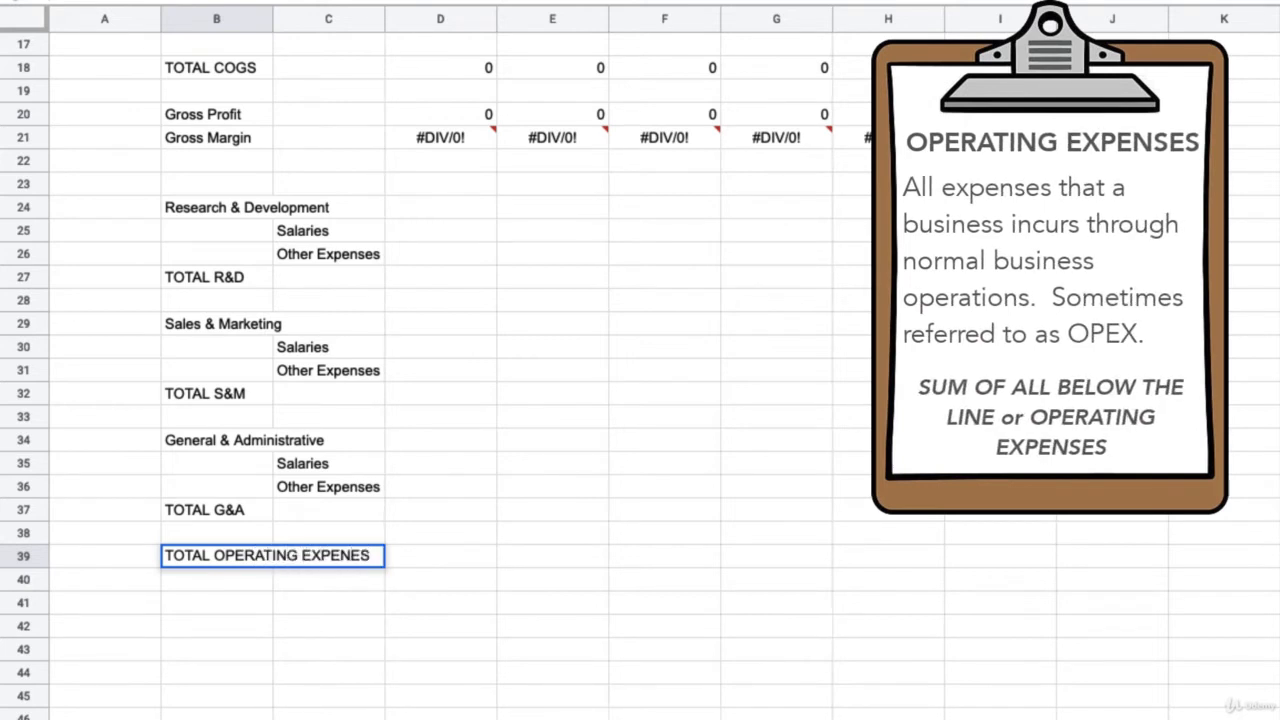
pyautogui.write('NSES')
pyautogui.press('Return')
# Add the row label "NET INCOME (EBITDA)" in cell B41
pyautogui.press('Return')
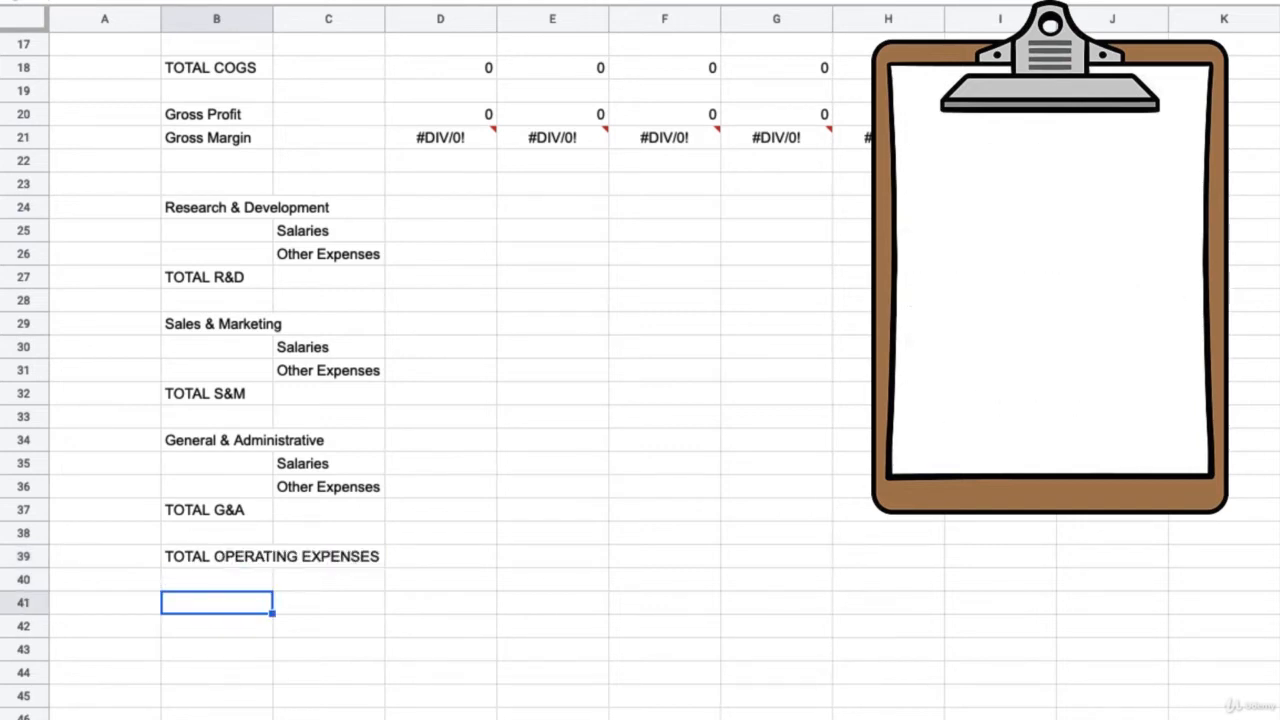
pyautogui.write('NET ')
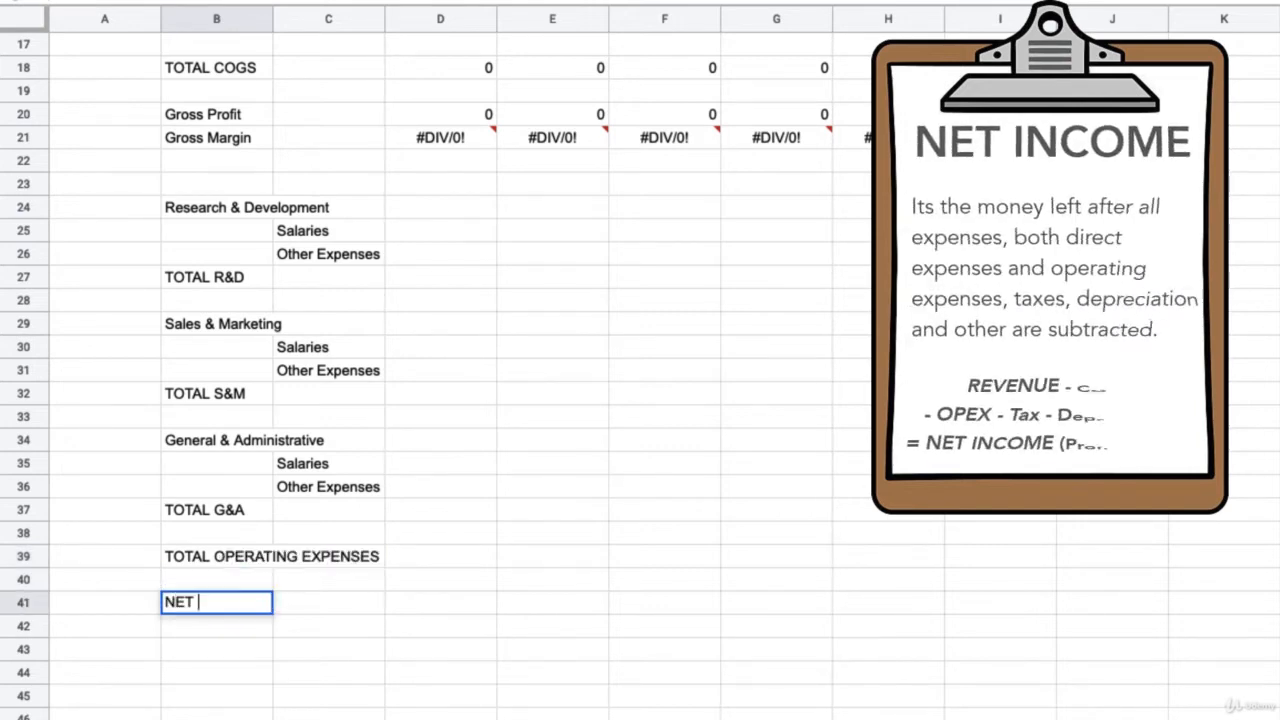
pyautogui.write('INCOME (')
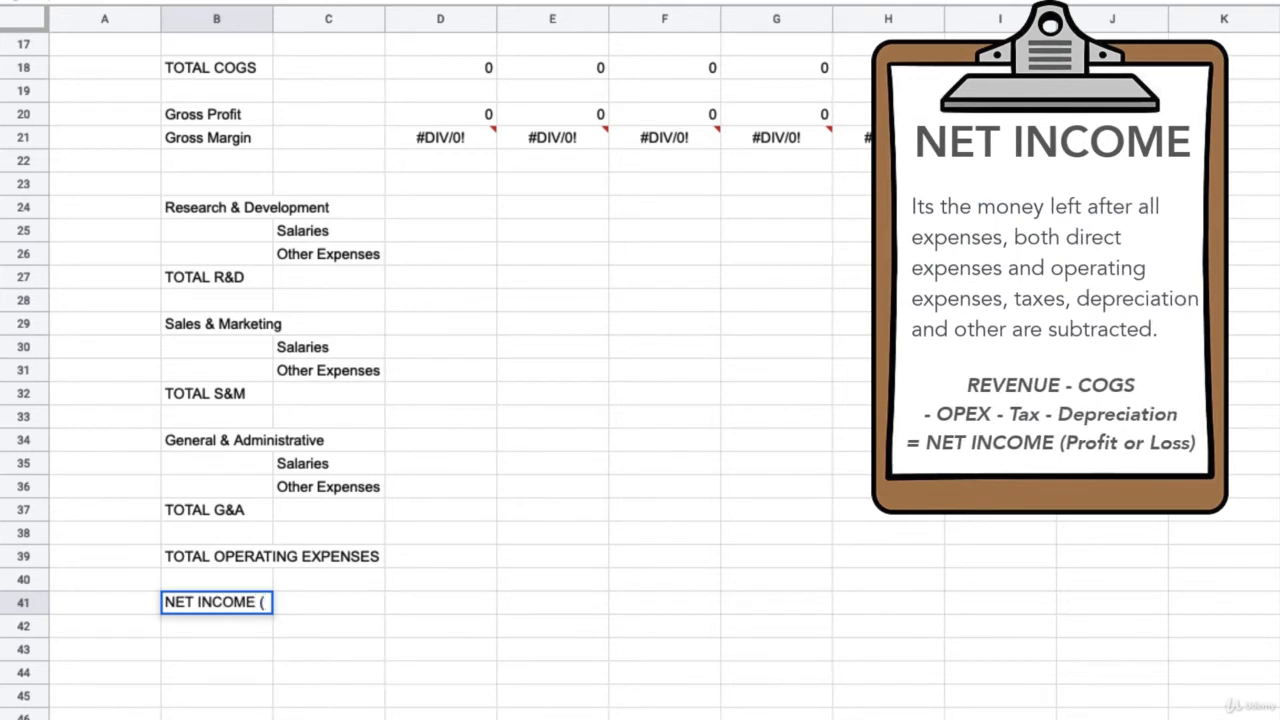
pyautogui.write('EBITDA')
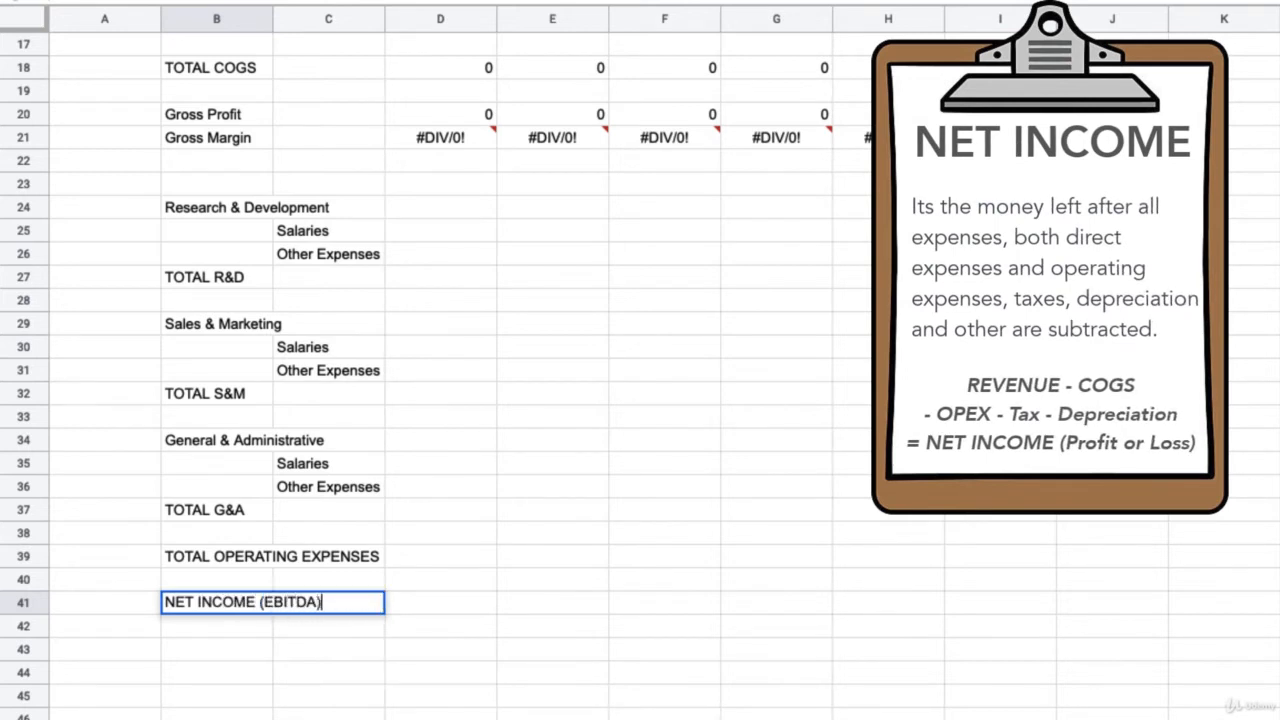
pyautogui.write(')')
pyautogui.press('Return')
pyautogui.press('Down')
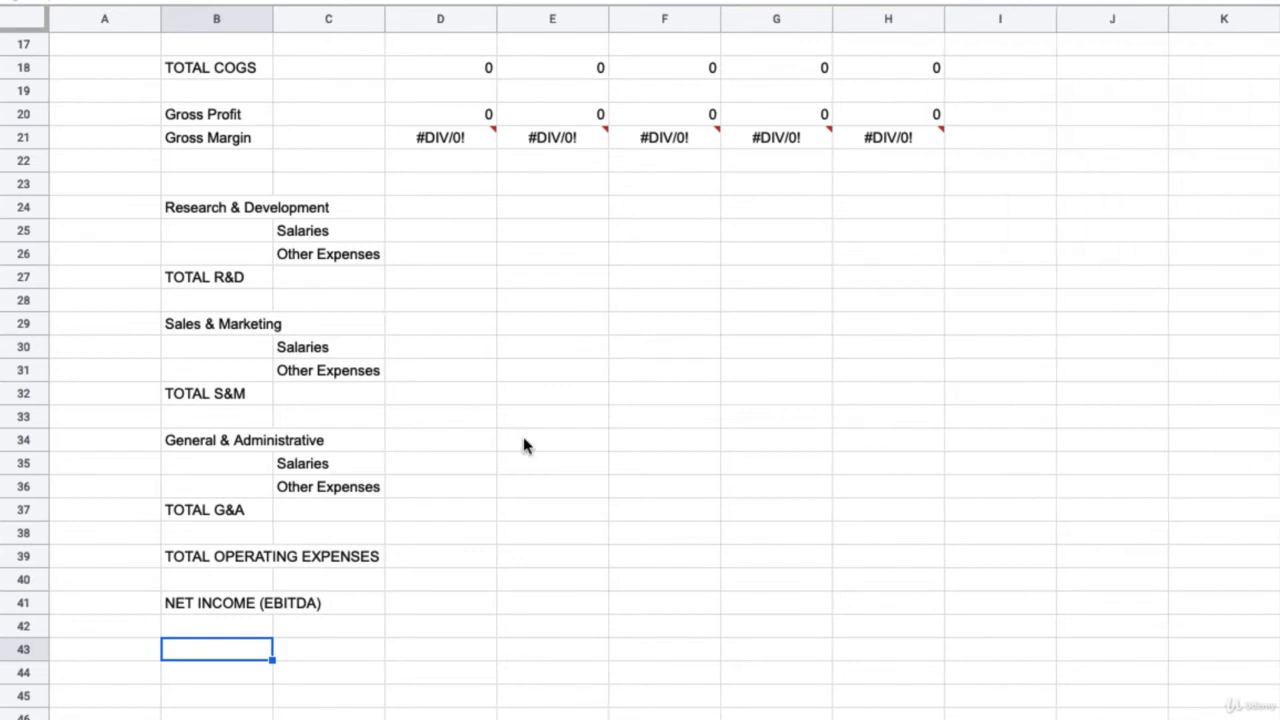
# Enter =sum(D25:D26) as the R&D total in D27 and fill the formula across to H27
pyautogui.click(466, 282)
pyautogui.write('=su')
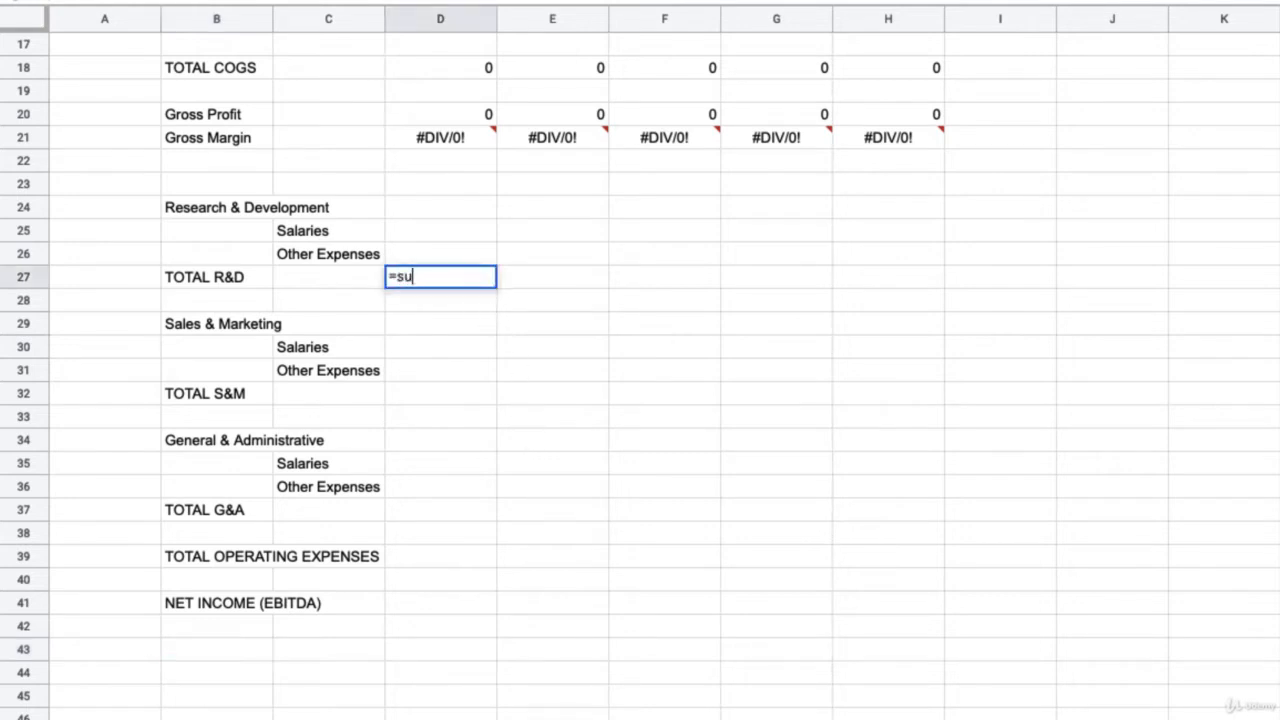
pyautogui.write('m(')
pyautogui.moveTo(460, 233); pyautogui.dragTo(451, 254)
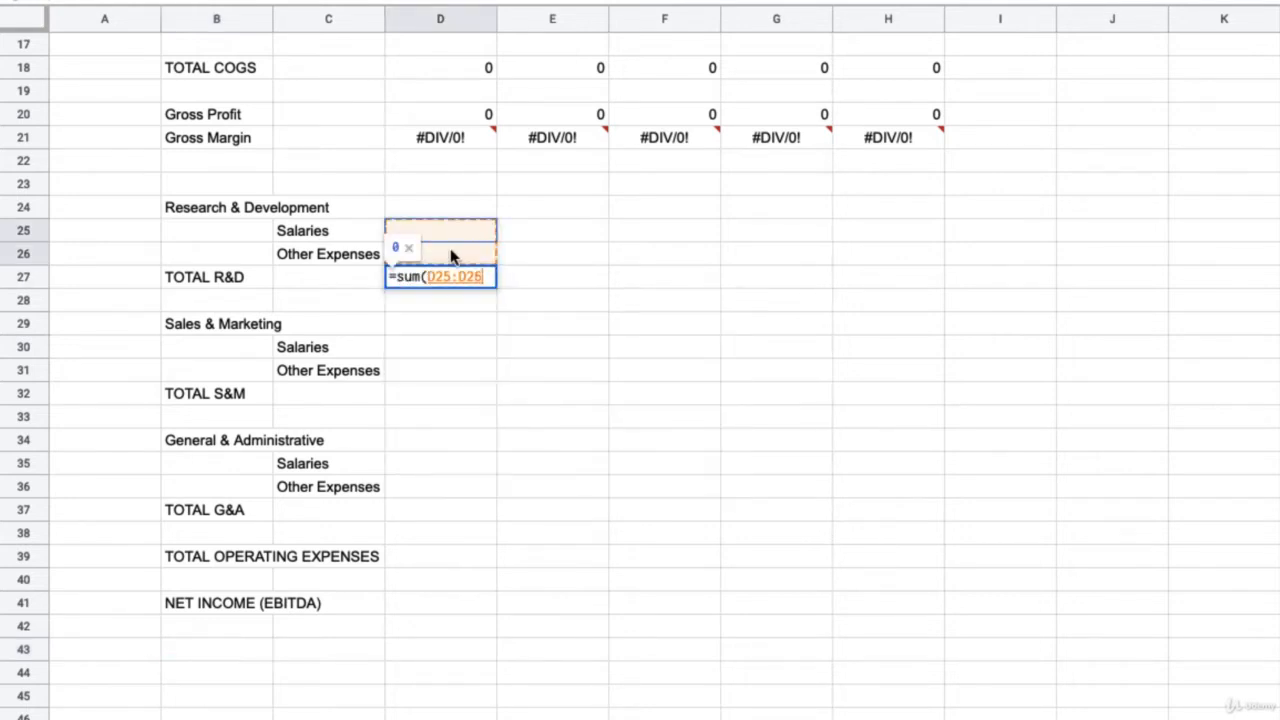
pyautogui.write(')')
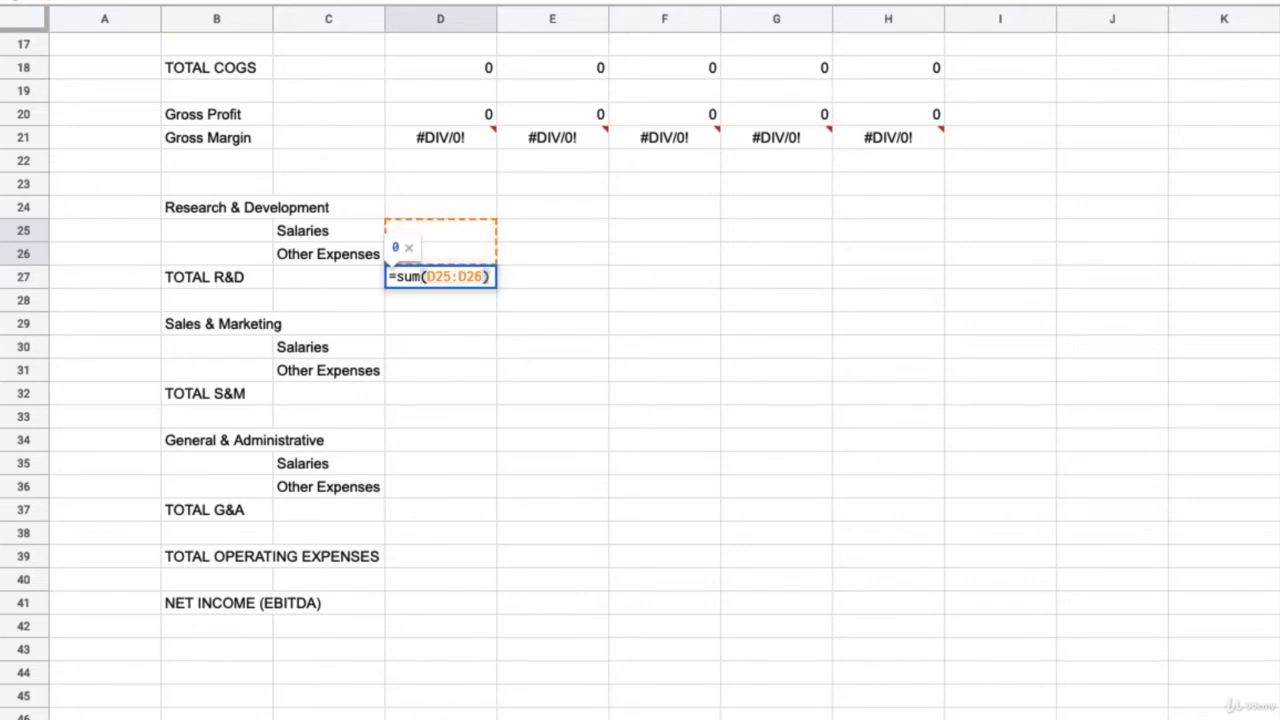
pyautogui.press('Return')
pyautogui.click(450, 284)
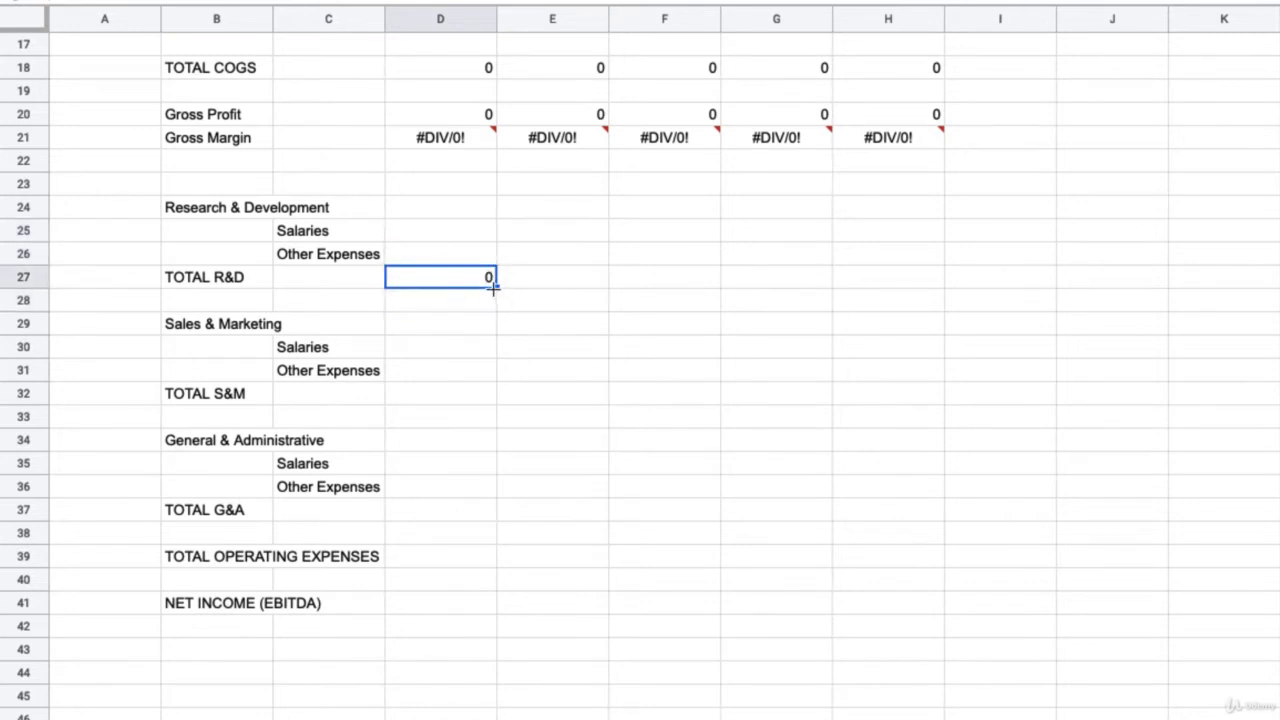
pyautogui.moveTo(496, 287); pyautogui.dragTo(862, 293)
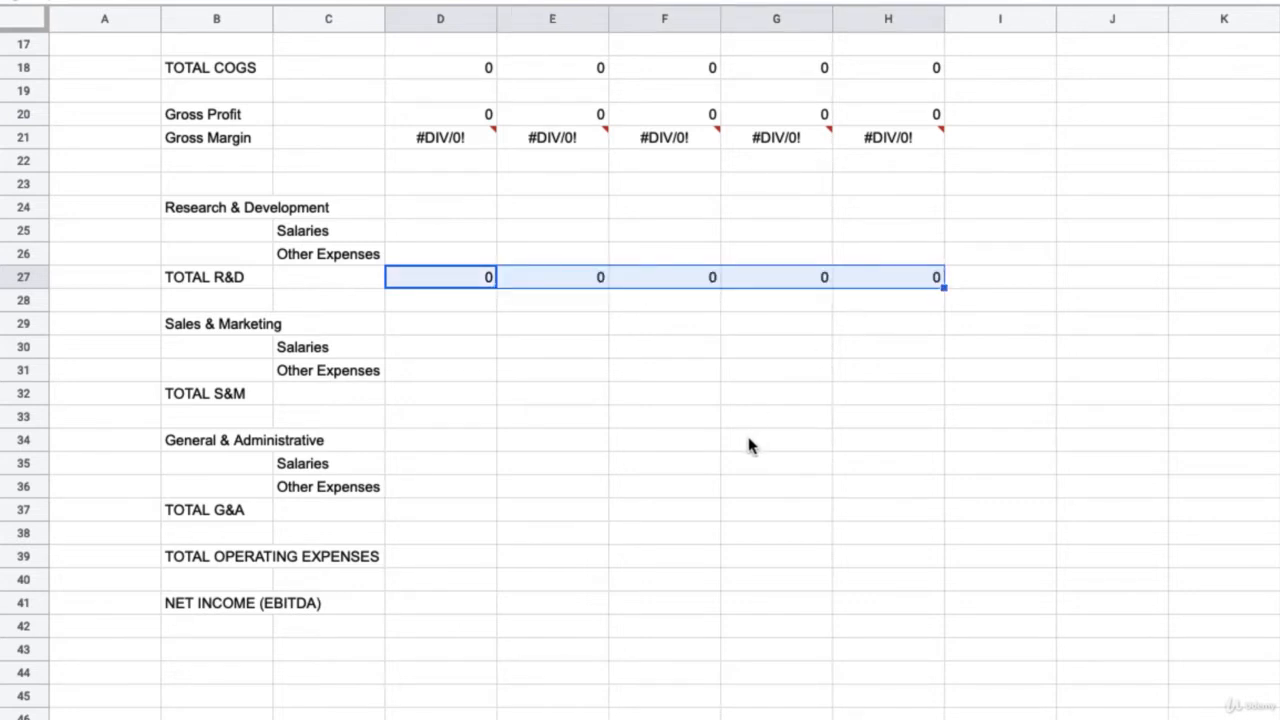
# Copy the R&D total formulas D27:H27 to the S&M row at D32 and the G&A row at D37, and check the formula in D37
pyautogui.hotkey('ctrl', 'c')
pyautogui.click(466, 396)
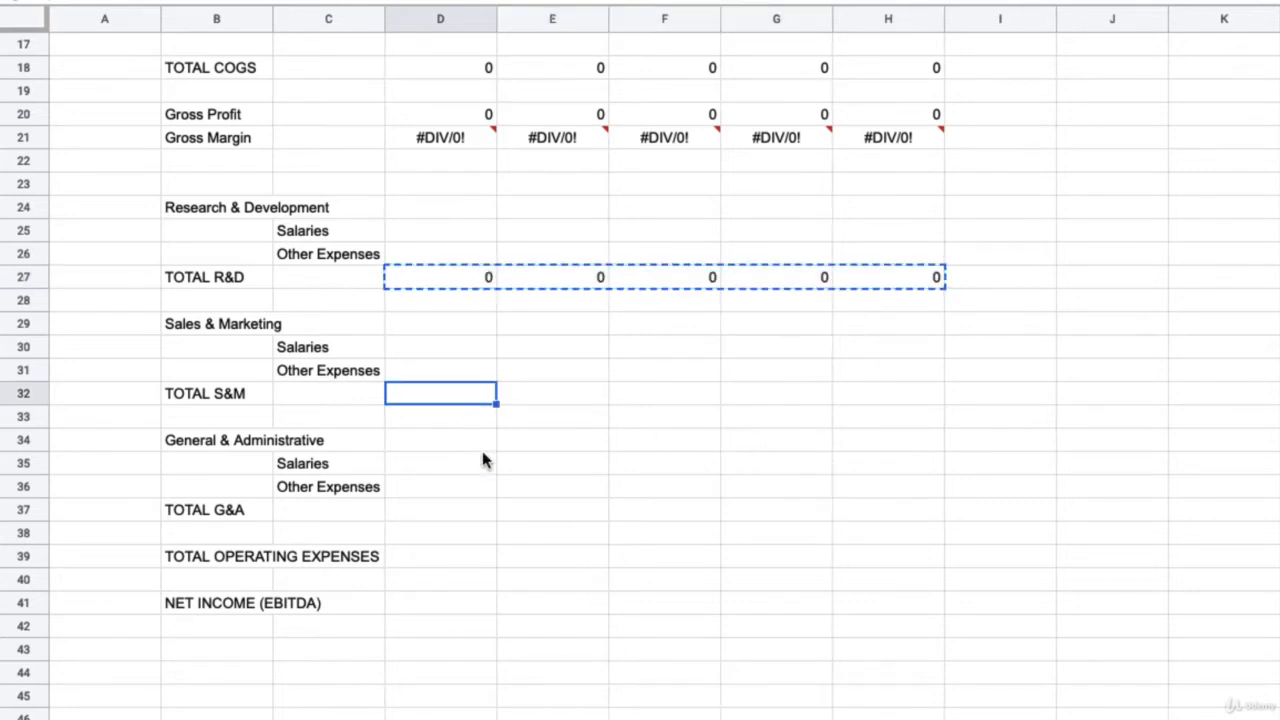
pyautogui.hotkey('ctrl', 'v')
pyautogui.click(470, 512)
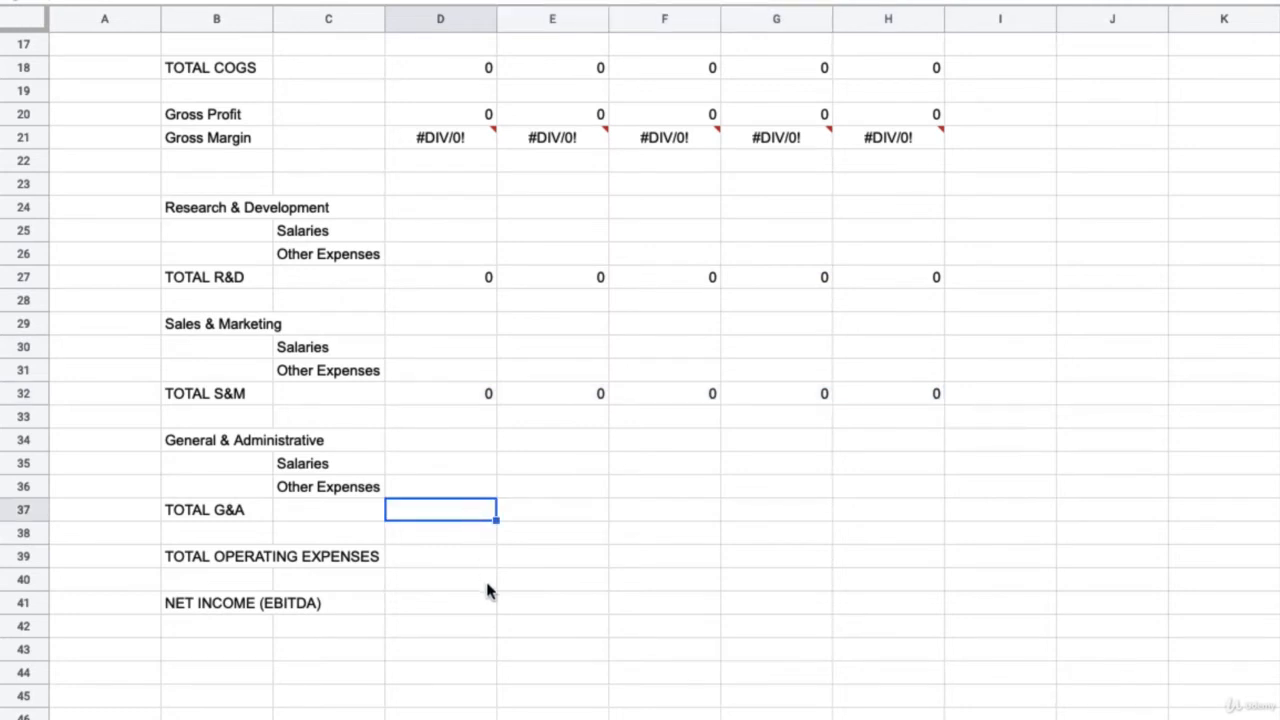
pyautogui.hotkey('ctrl', 'v')
pyautogui.click(470, 512)
pyautogui.doubleClick(470, 512)
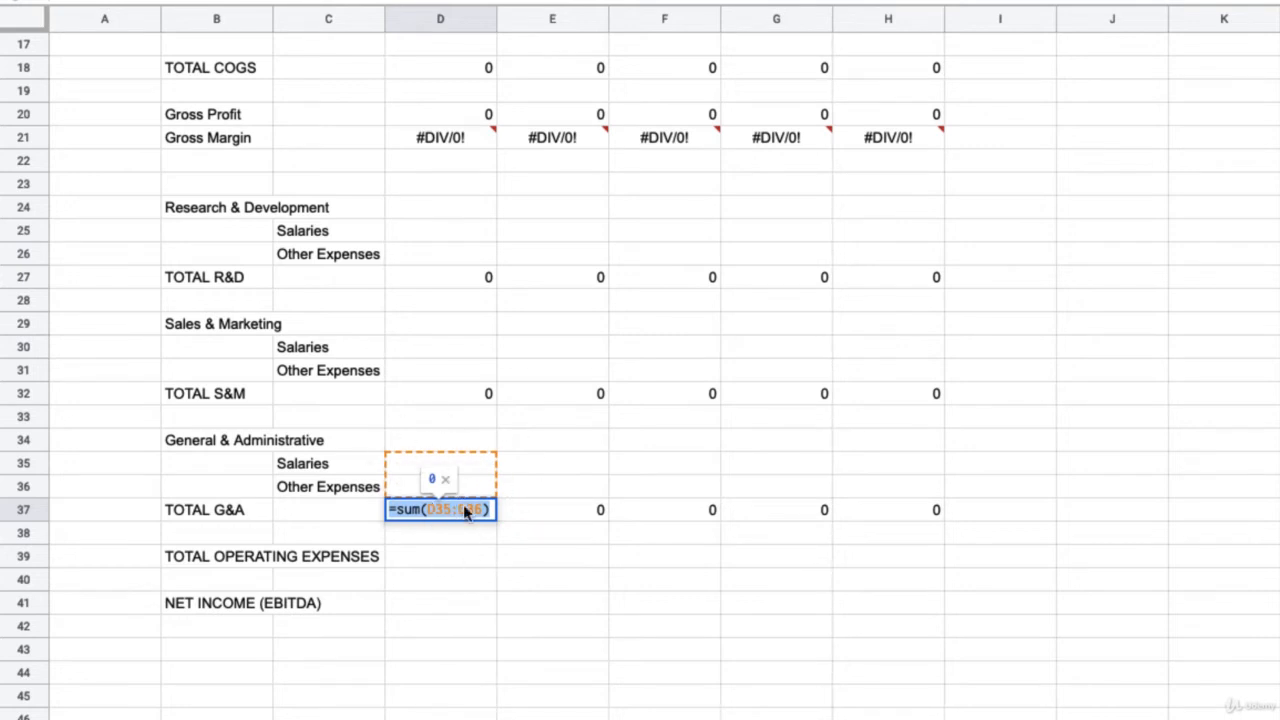
# Calculate 2019 total operating expenses in D39 with the formula =D27+D32+D37
pyautogui.click(475, 566)
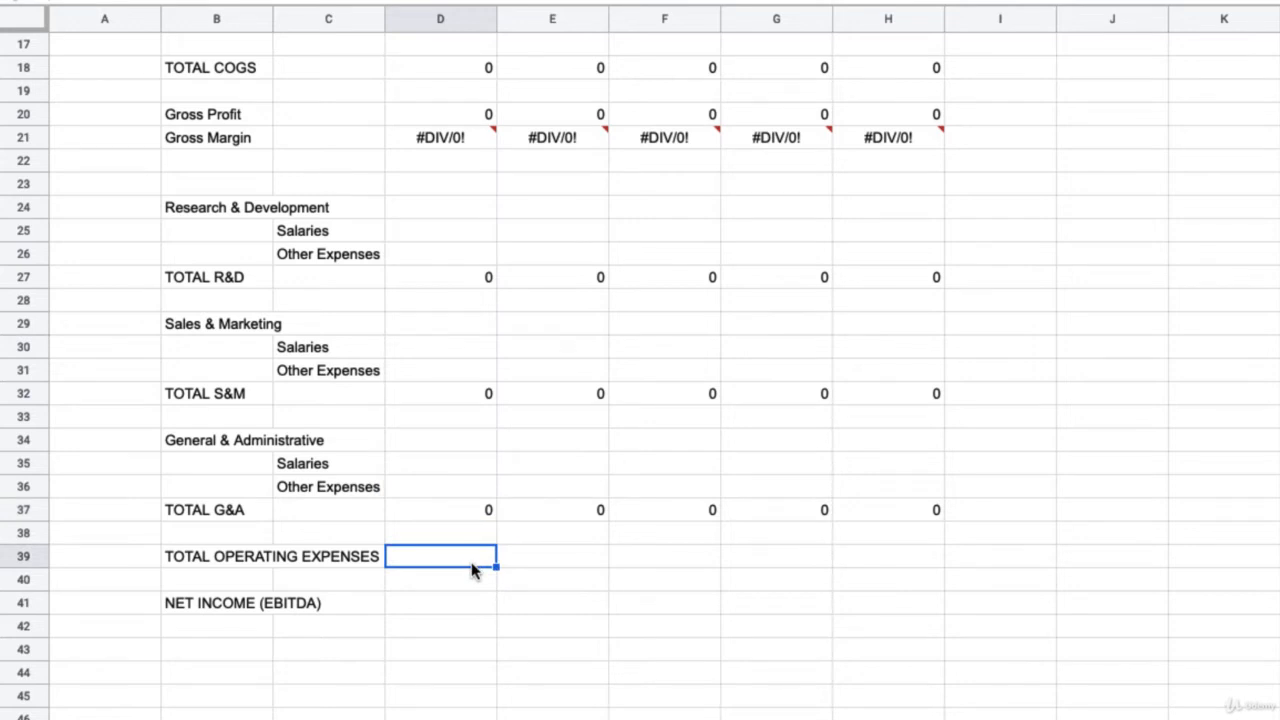
pyautogui.write('=')
pyautogui.click(461, 285)
pyautogui.write('+')
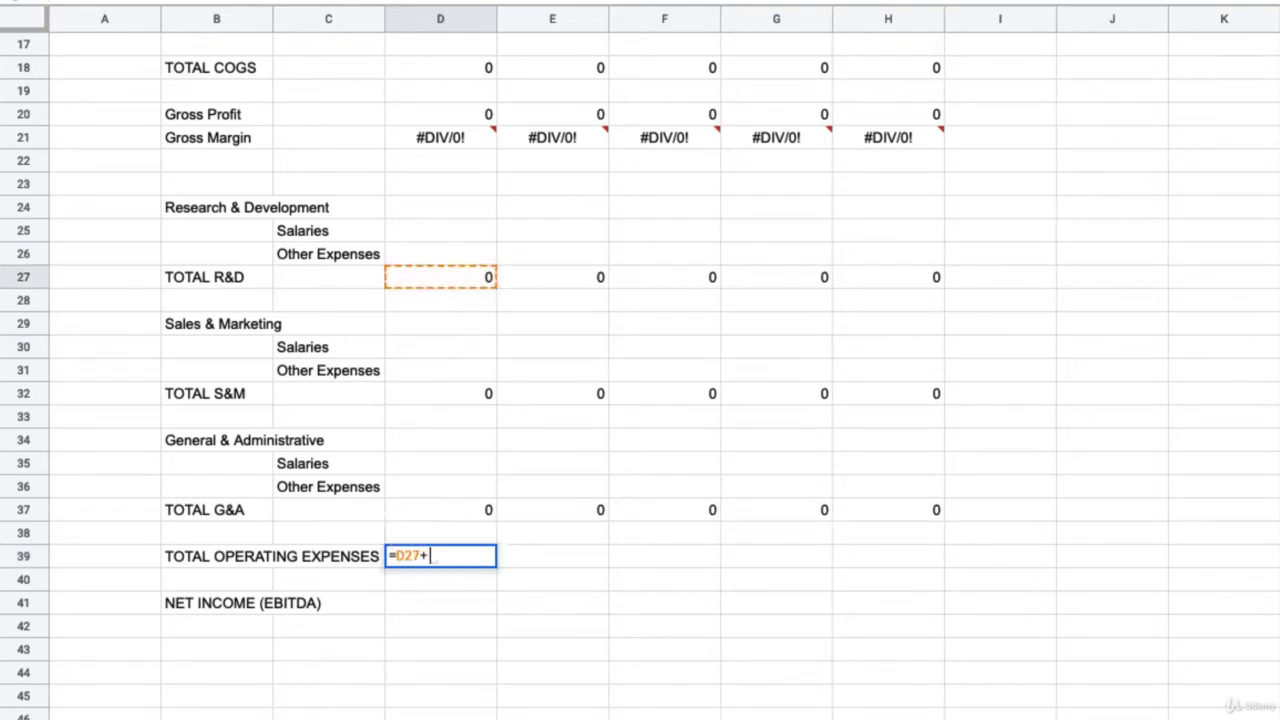
pyautogui.click(467, 397)
pyautogui.write('+')
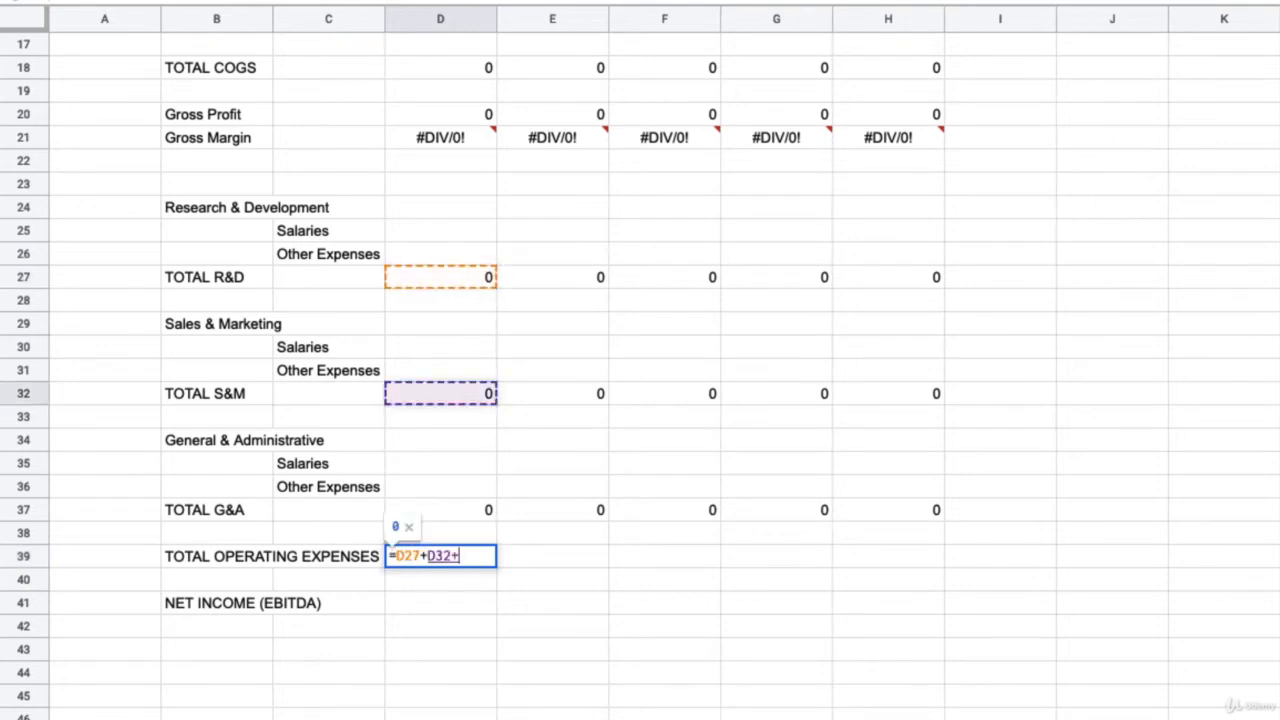
pyautogui.click(458, 508)
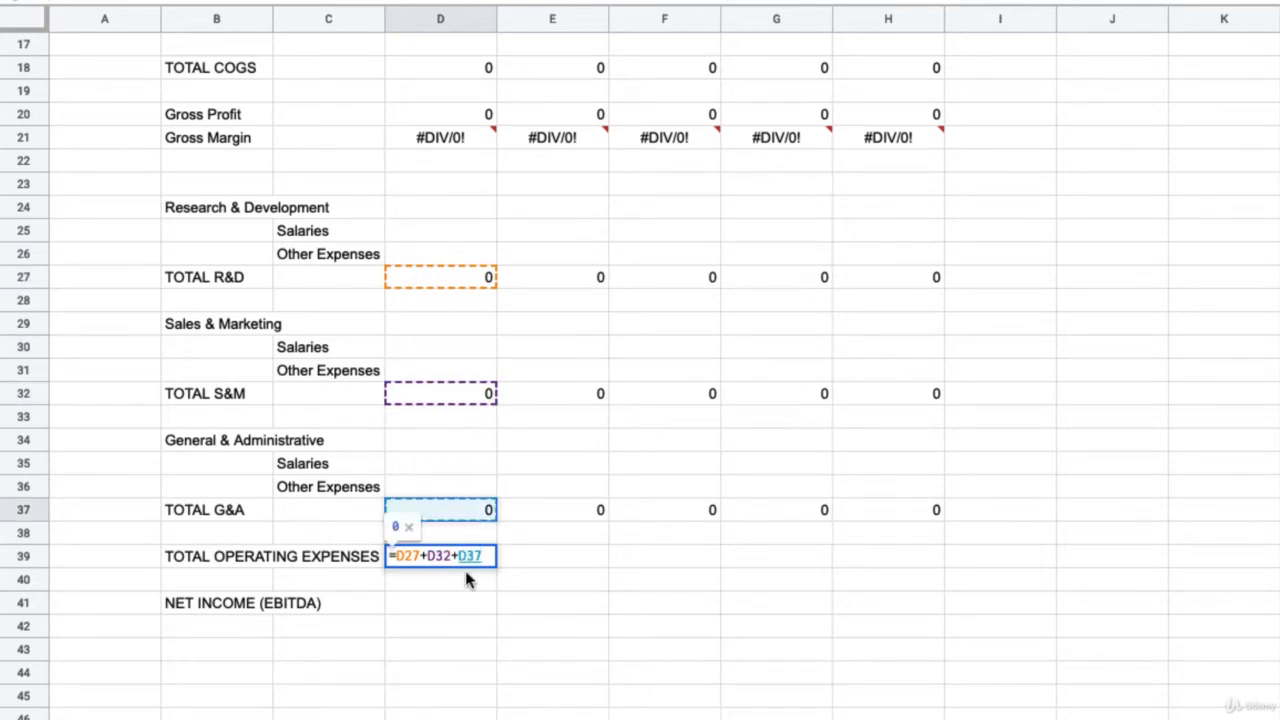
pyautogui.press('Return')
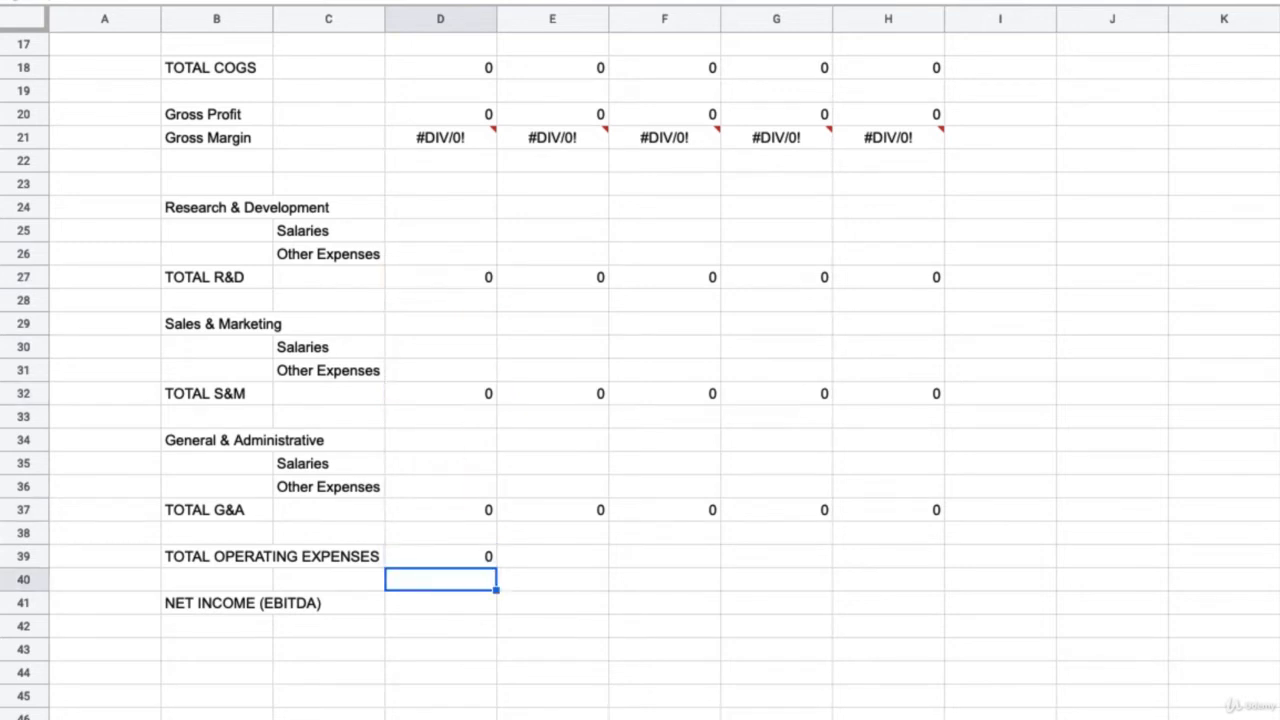
# Calculate 2019 net income in D41 as =D20-D39, and extend the formulas in D39:D41 across to column H
pyautogui.press('Down')
pyautogui.write('=')
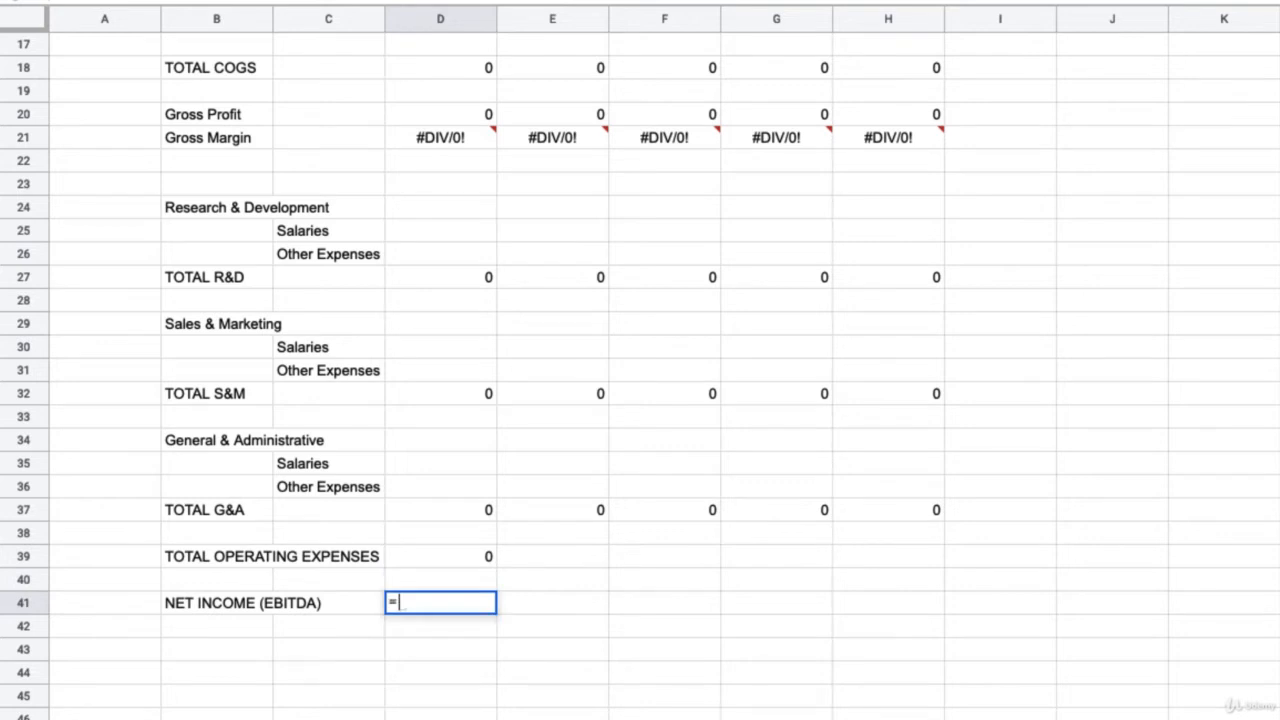
pyautogui.scroll(5, 479, 596)
pyautogui.click(468, 418)
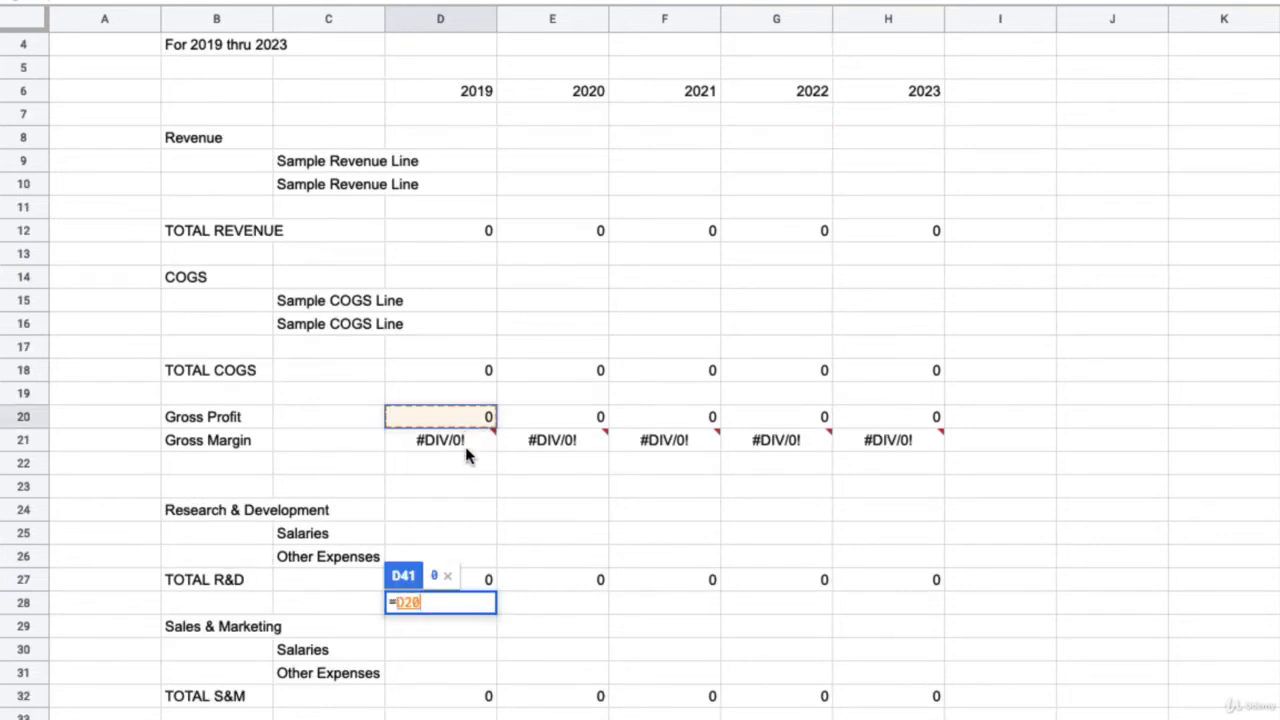
pyautogui.scroll(-5, 504, 609)
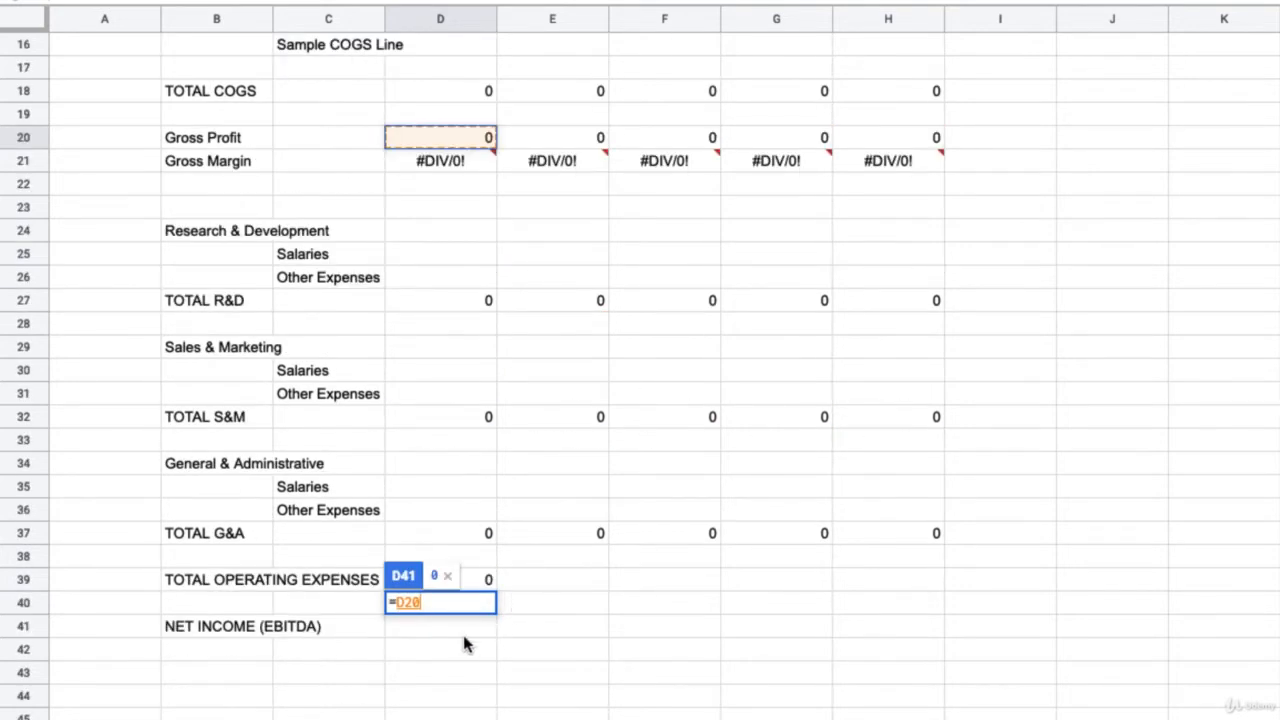
pyautogui.write('-')
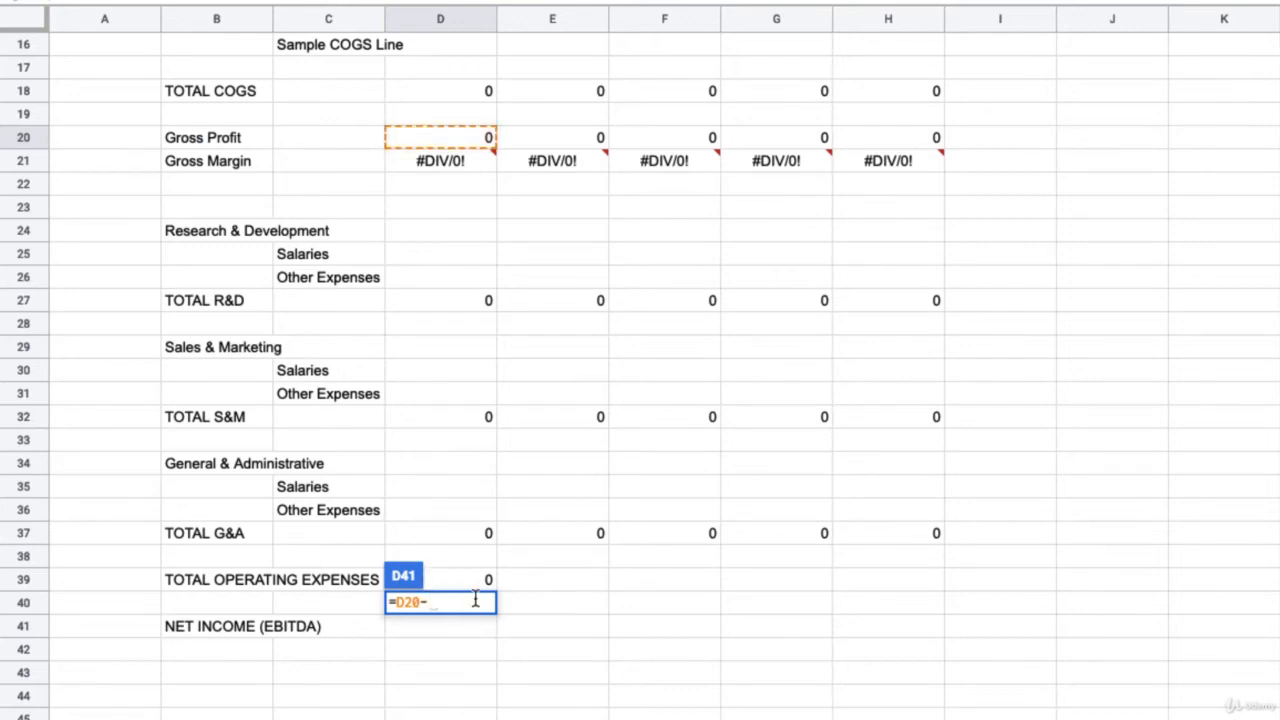
pyautogui.click(475, 590)
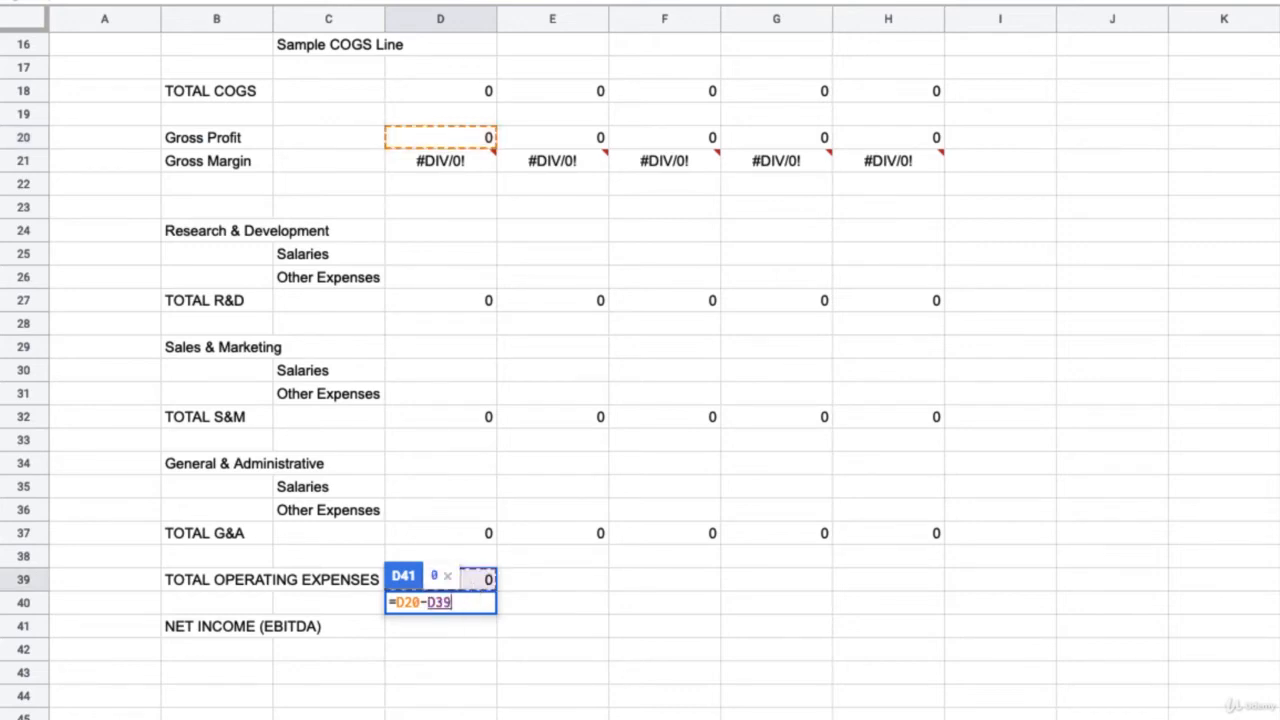
pyautogui.press('Return')
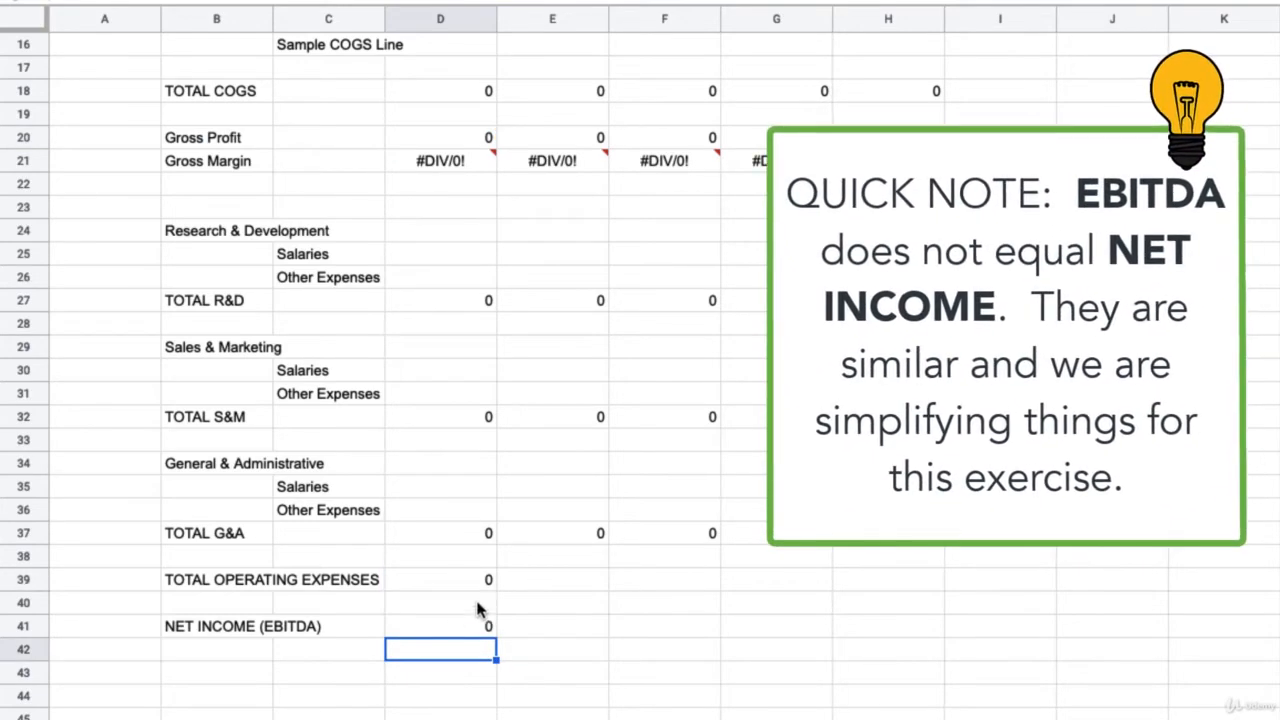
pyautogui.moveTo(484, 583); pyautogui.dragTo(889, 651)
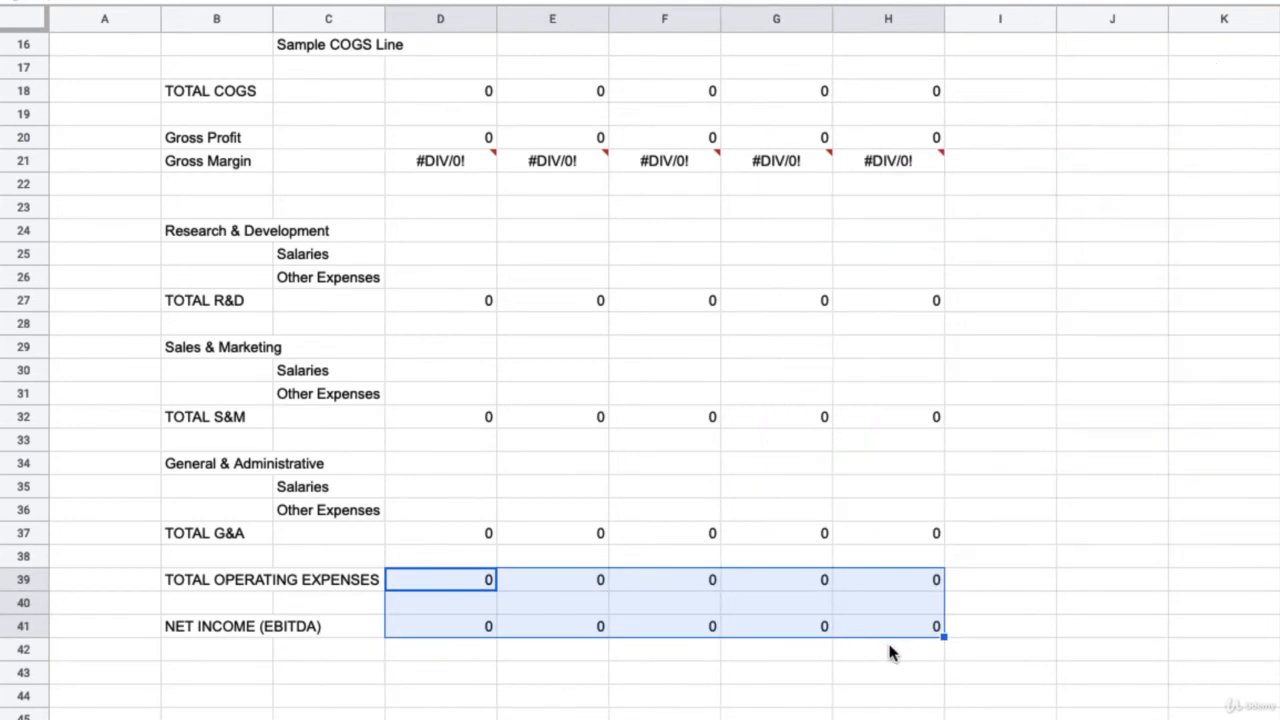
pyautogui.click(888, 650)
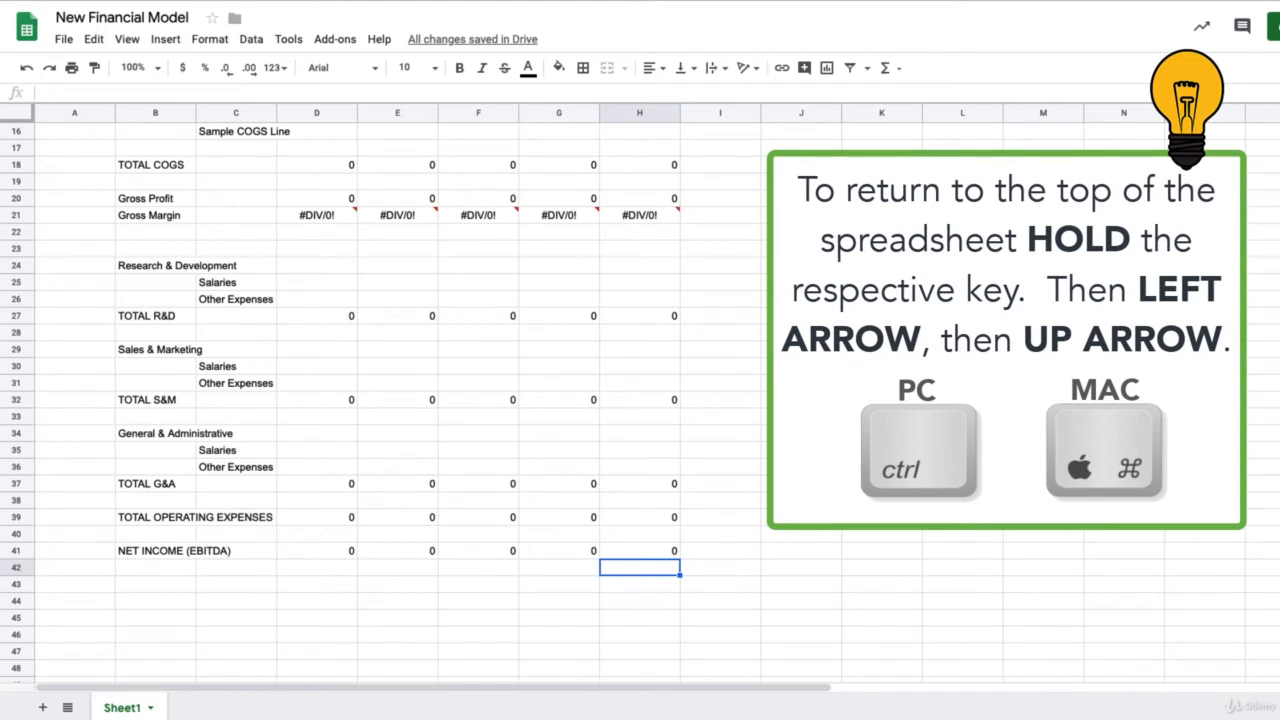
# Return to cell A1 at the start of the sheet and set the zoom to 75%
pyautogui.hotkey('ctrl', 'Left')
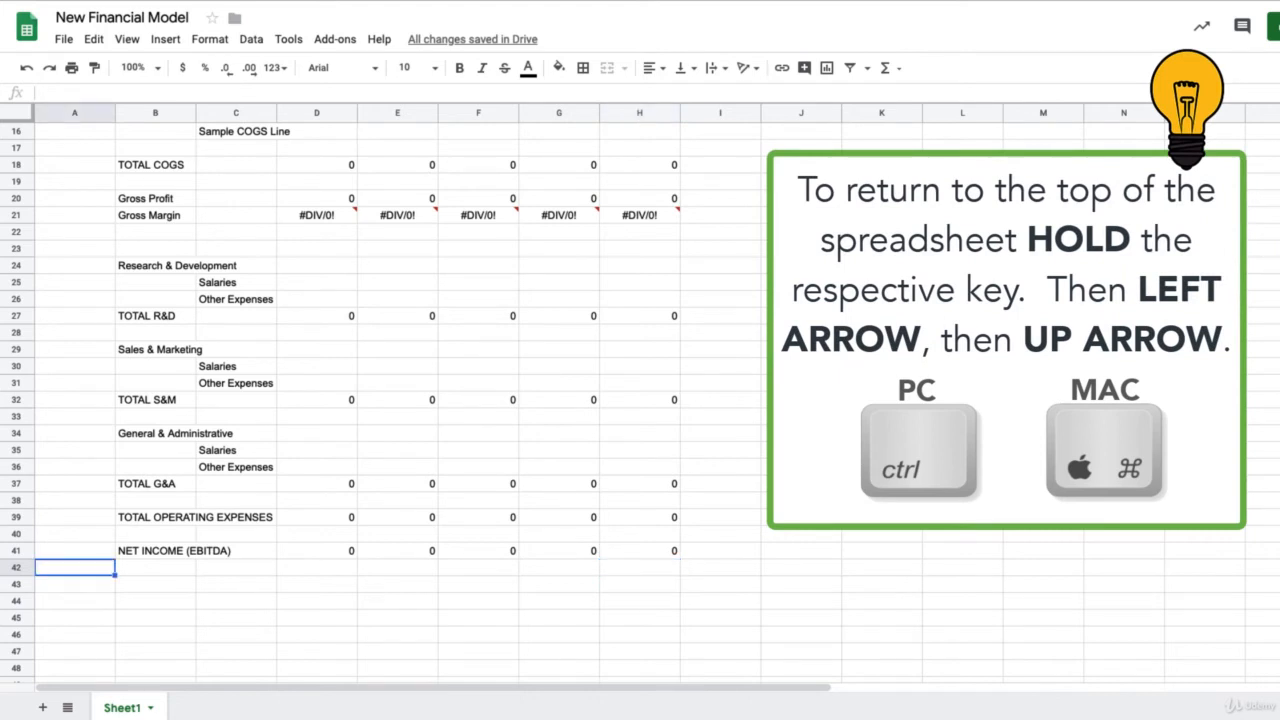
pyautogui.hotkey('ctrl', 'Up')
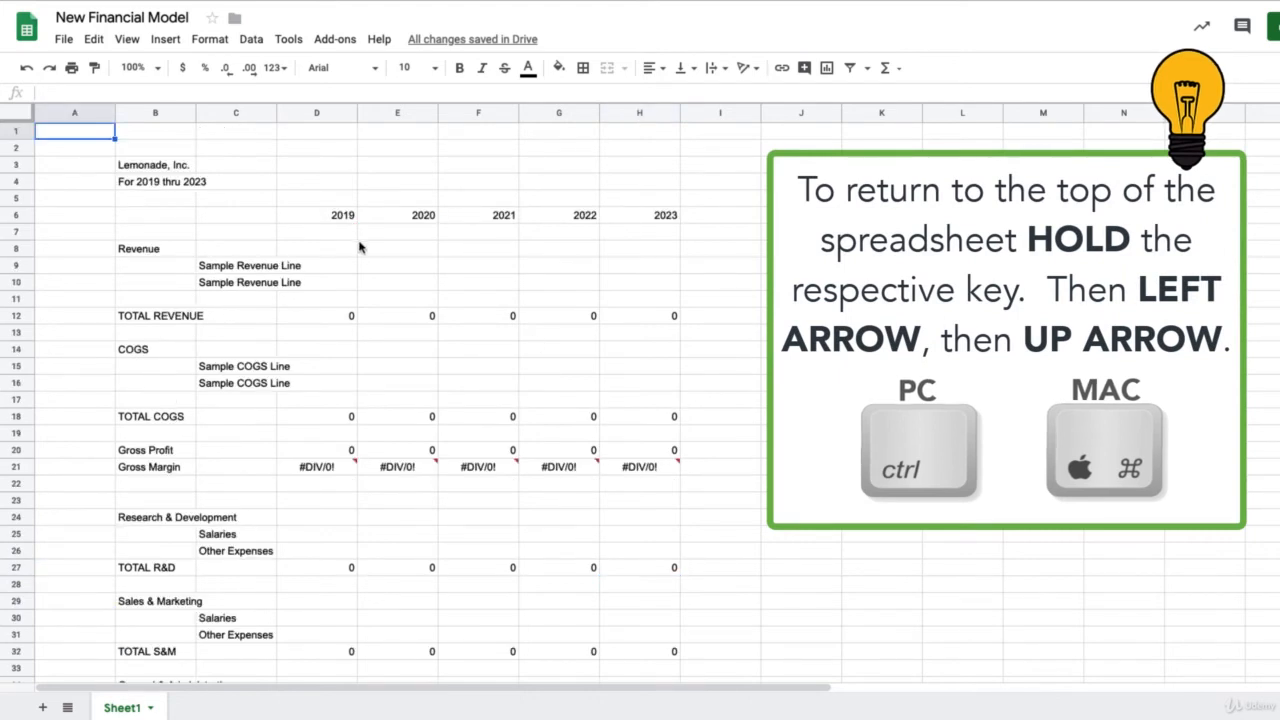
pyautogui.click(150, 67)
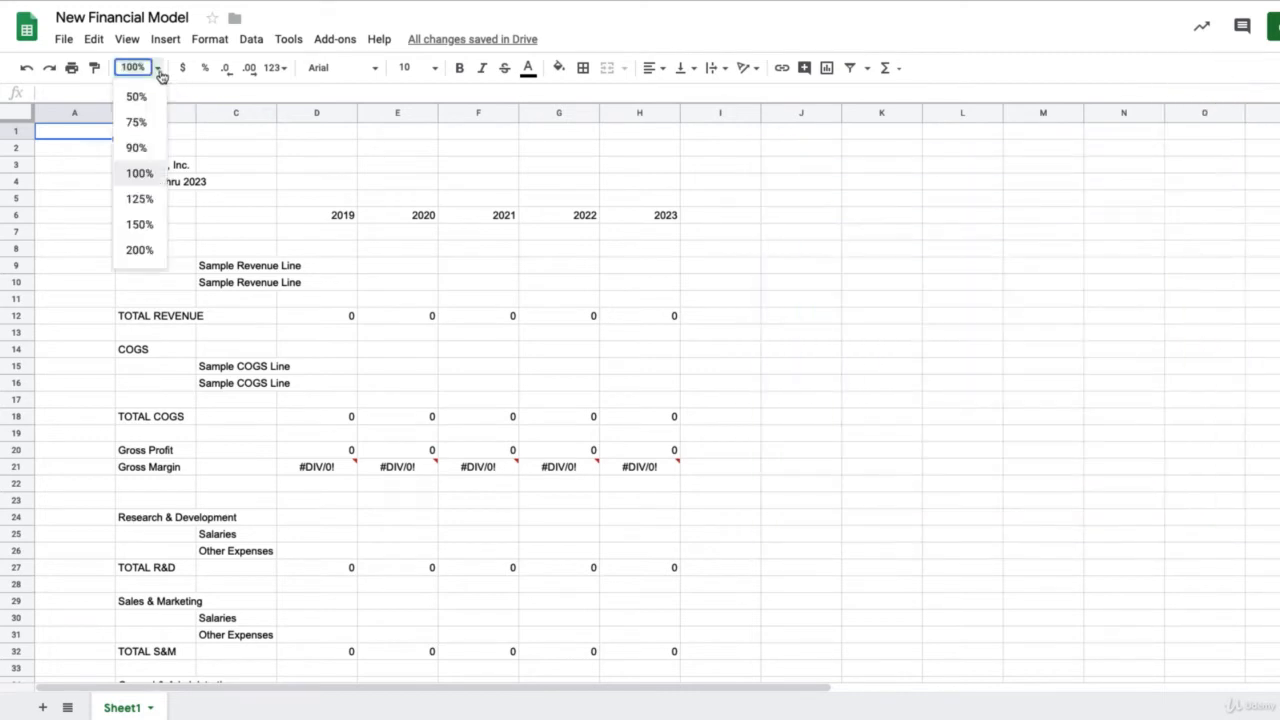
pyautogui.click(147, 121)
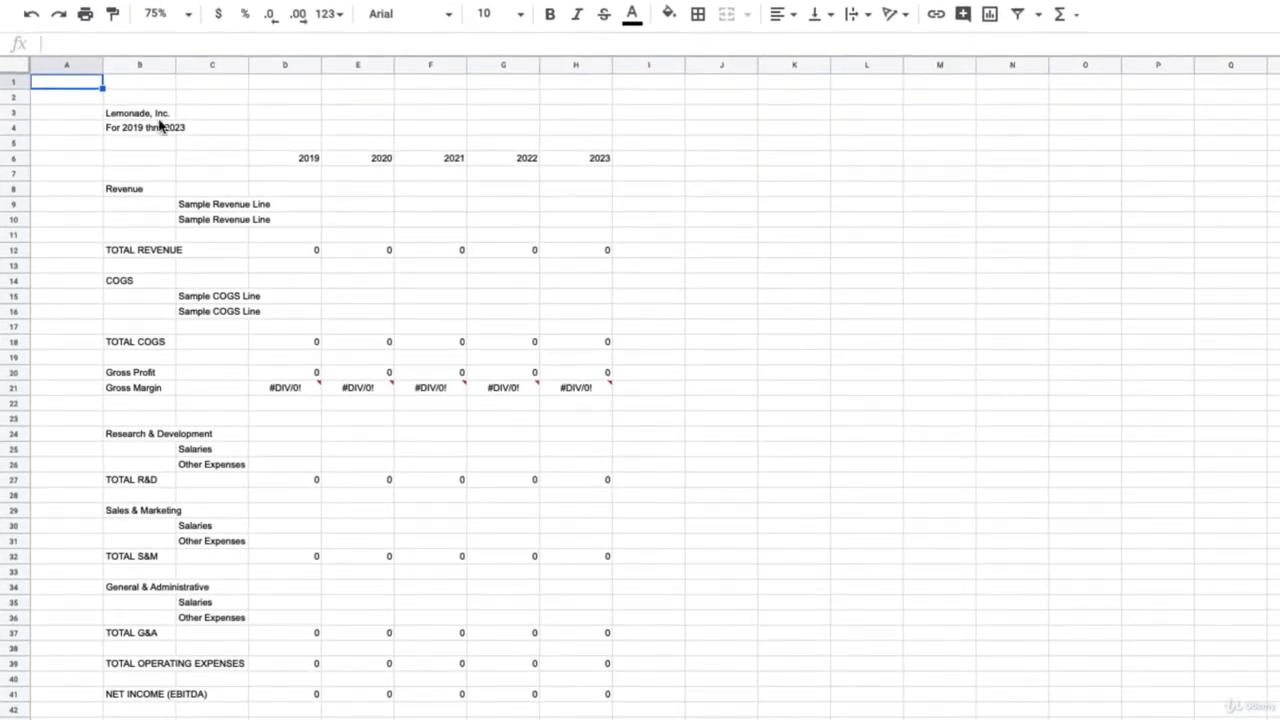
# Change the font of the entire sheet to Times New Roman
pyautogui.click(15, 65)
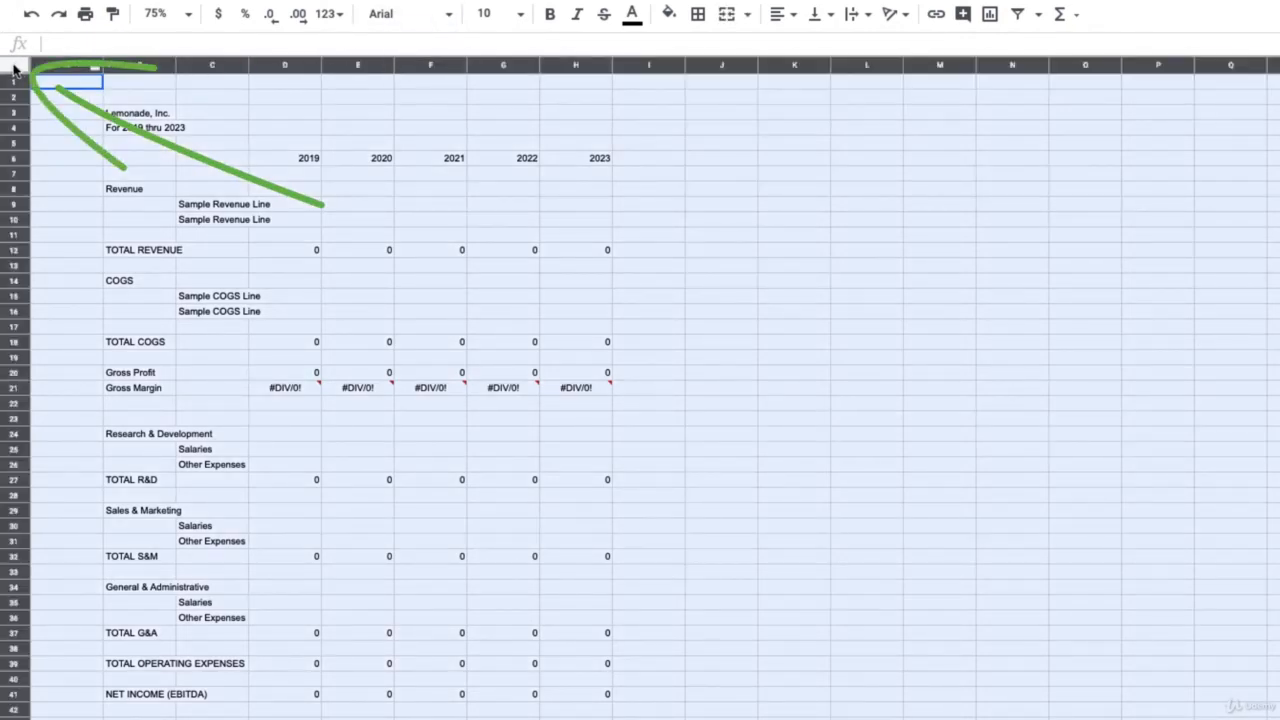
pyautogui.click(445, 14)
pyautogui.click(531, 101)
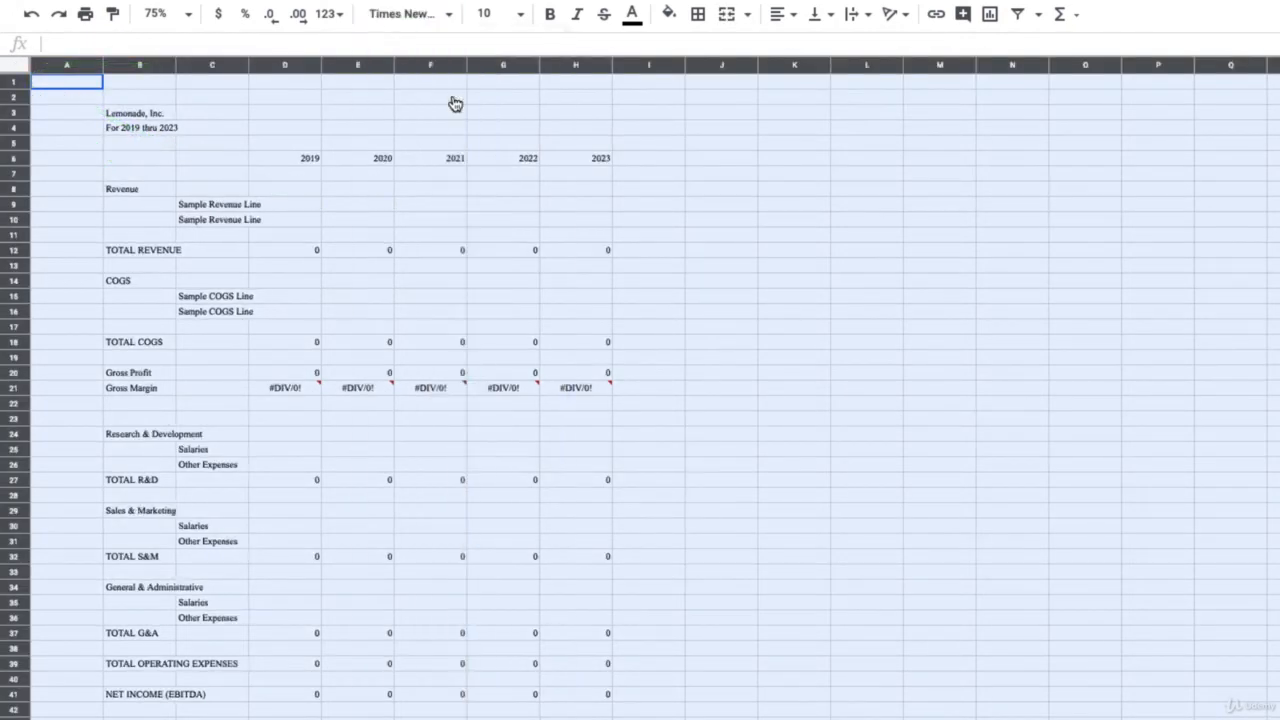
pyautogui.click(420, 176)
# Merge the company name and period rows horizontally across B3:H4
pyautogui.click(129, 114)
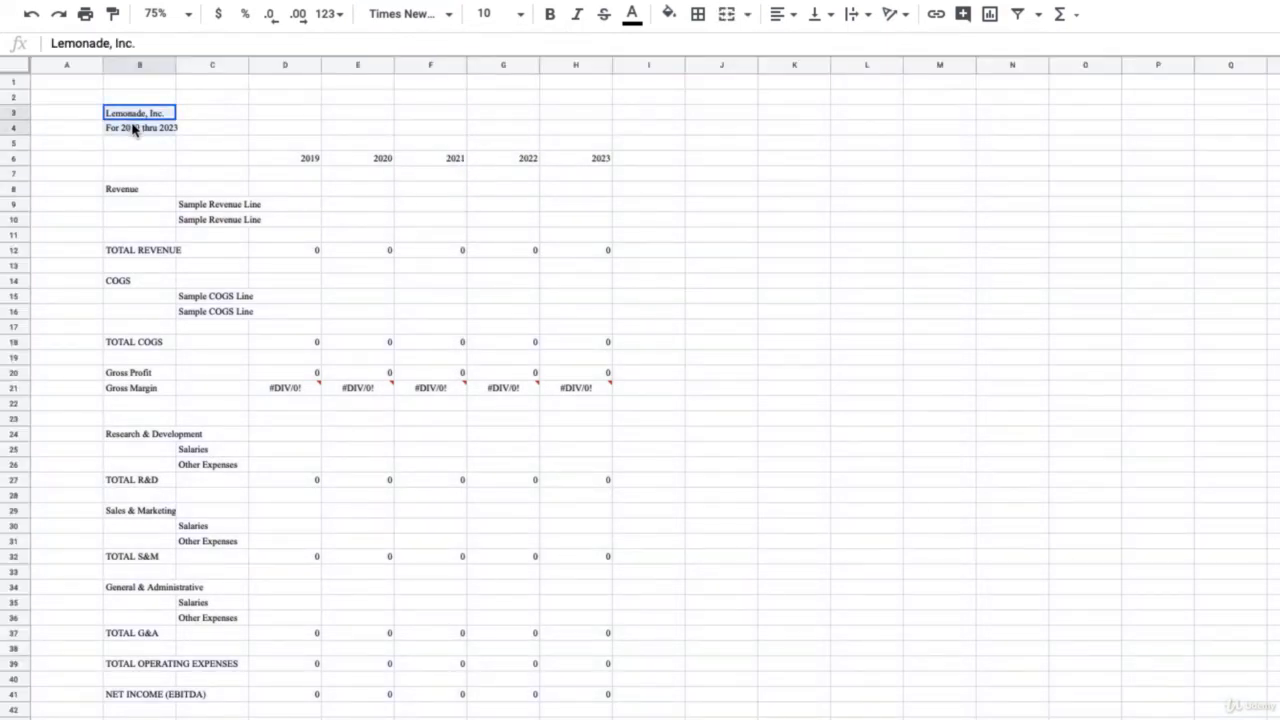
pyautogui.moveTo(143, 131); pyautogui.dragTo(572, 131)
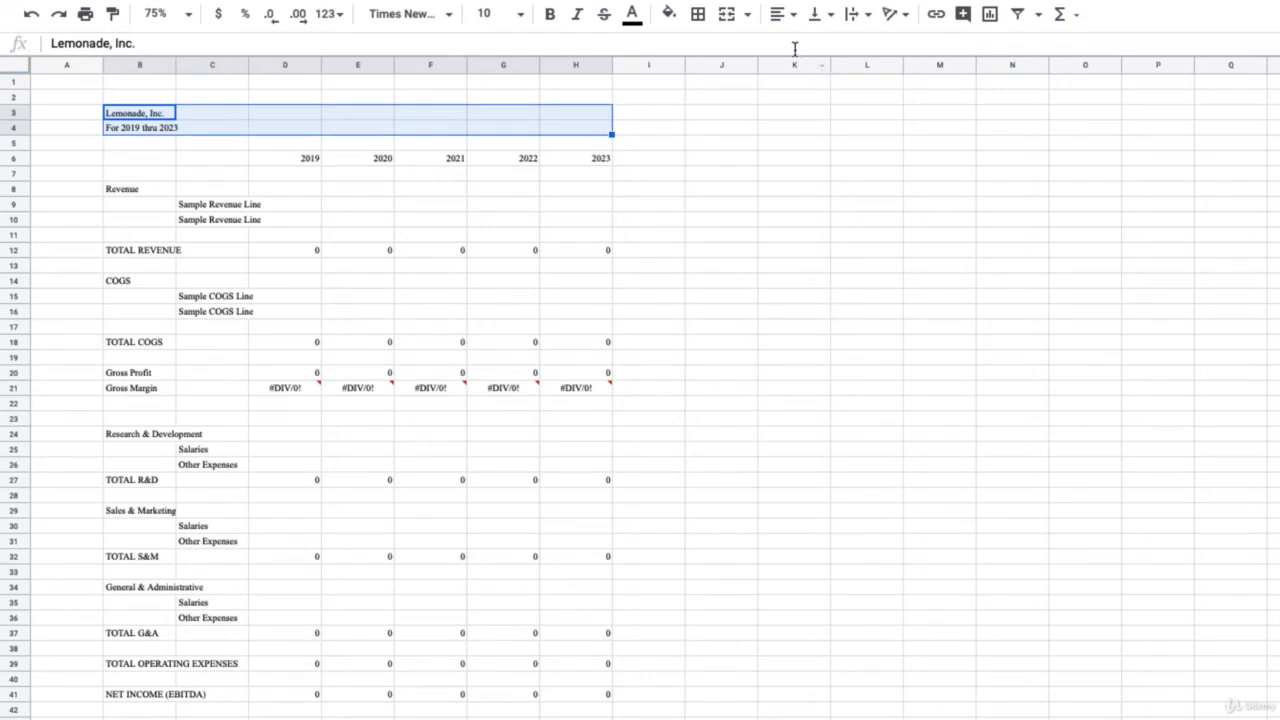
pyautogui.click(748, 16)
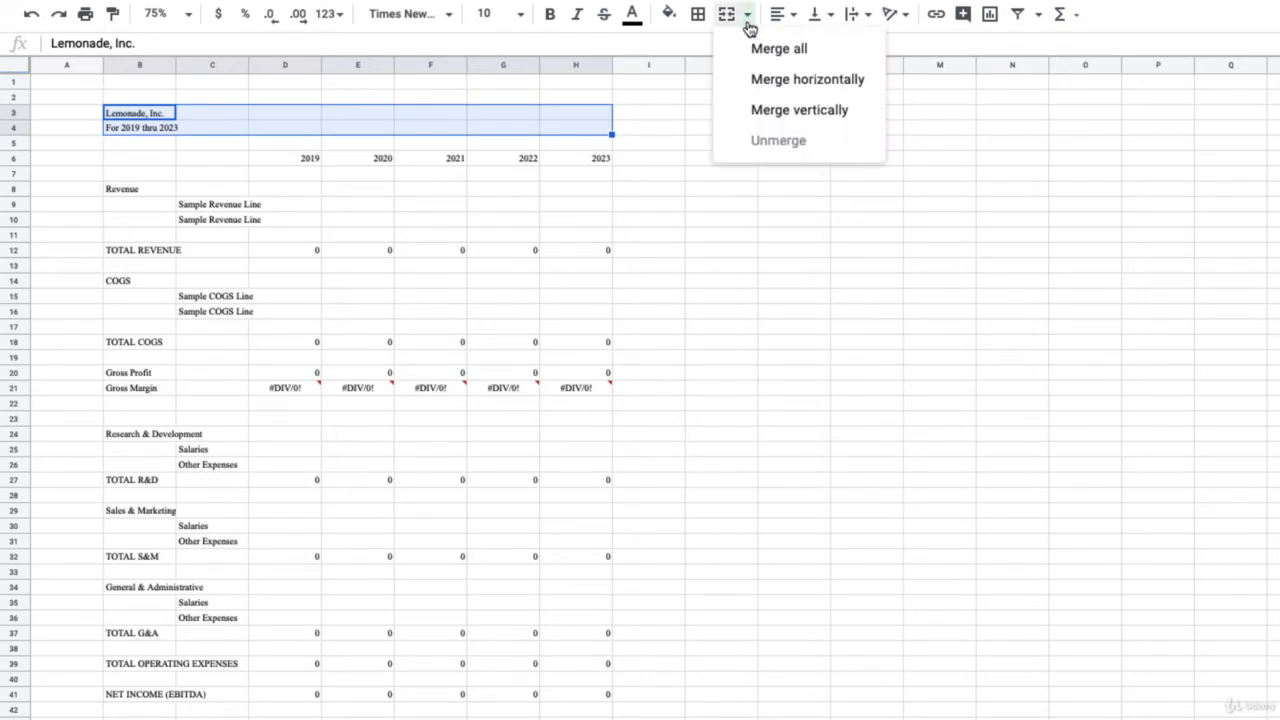
pyautogui.click(771, 80)
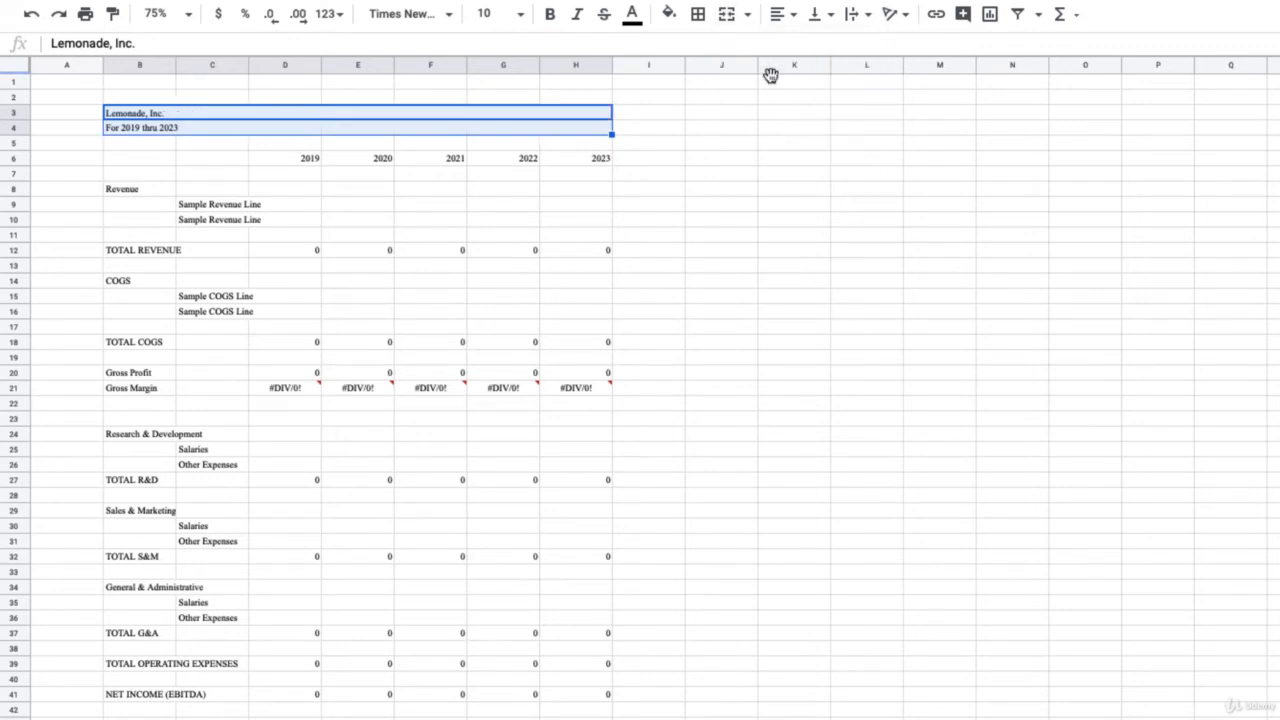
# Center the merged heading rows 3 and 4 horizontally and align them to the middle vertically
pyautogui.click(783, 15)
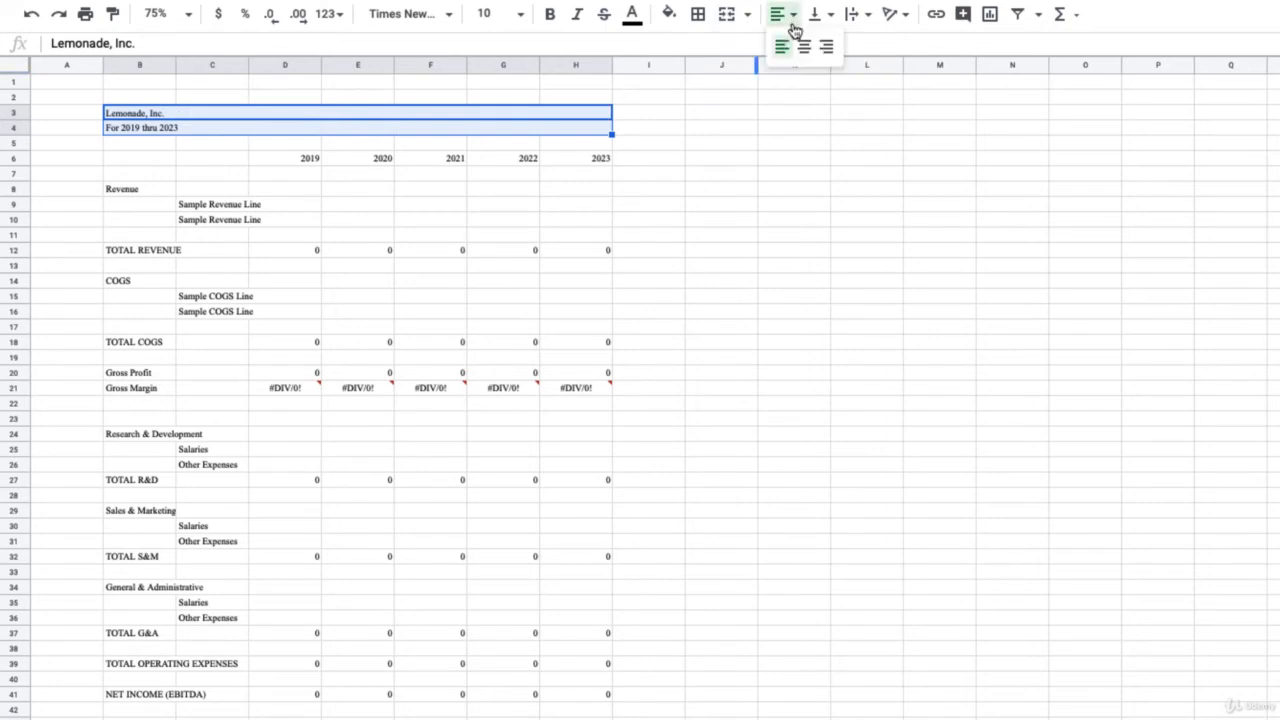
pyautogui.click(802, 45)
pyautogui.click(830, 15)
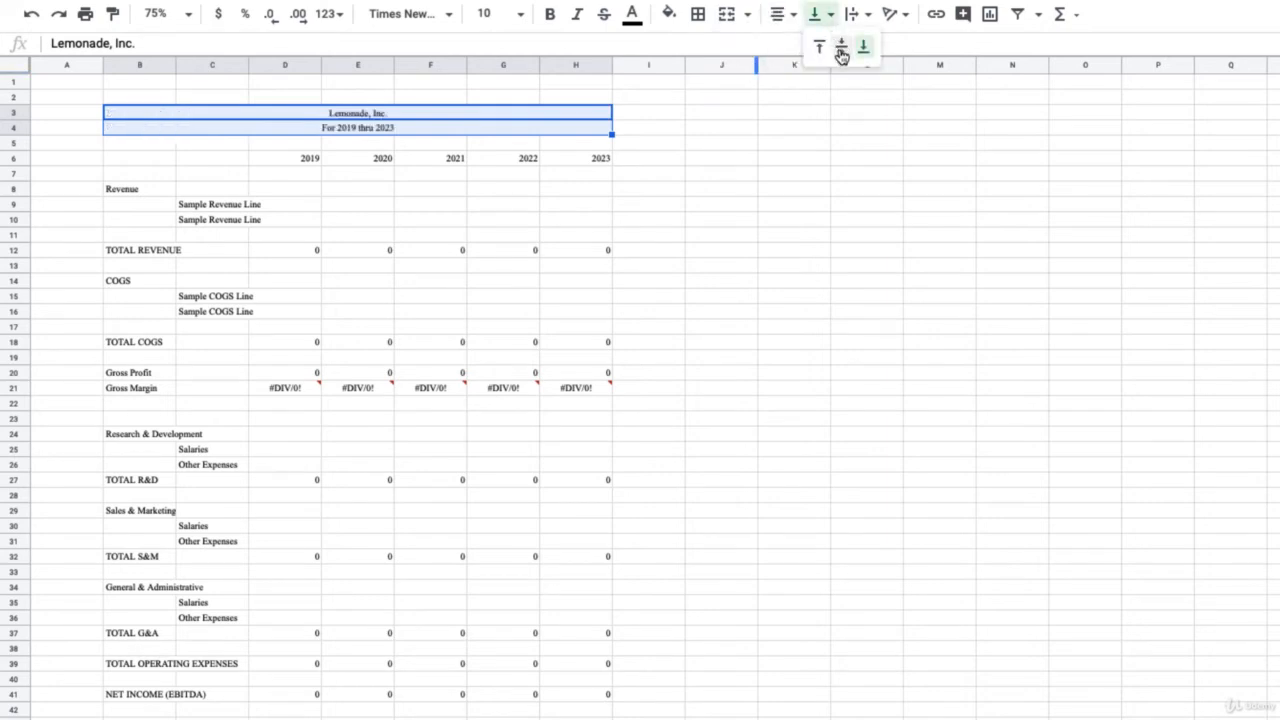
pyautogui.click(840, 46)
pyautogui.click(690, 206)
# Set the font size of both merged heading rows to 12
pyautogui.moveTo(206, 116); pyautogui.dragTo(209, 131)
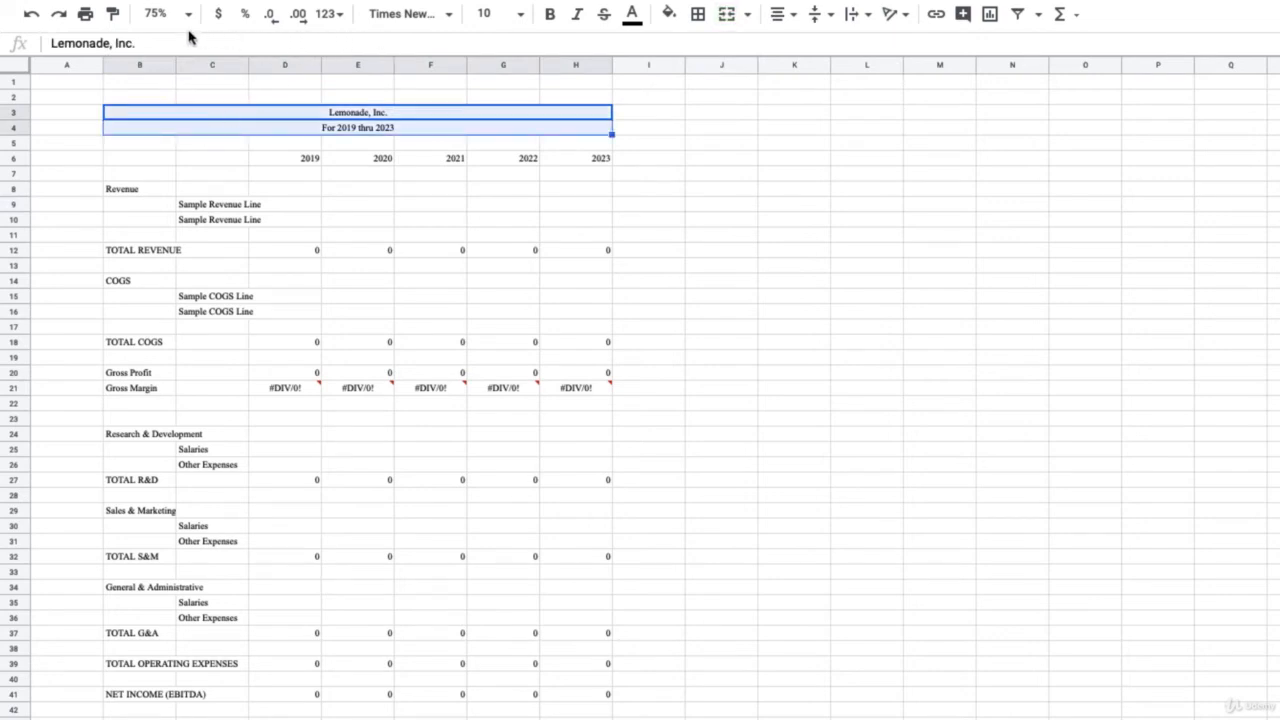
pyautogui.click(524, 18)
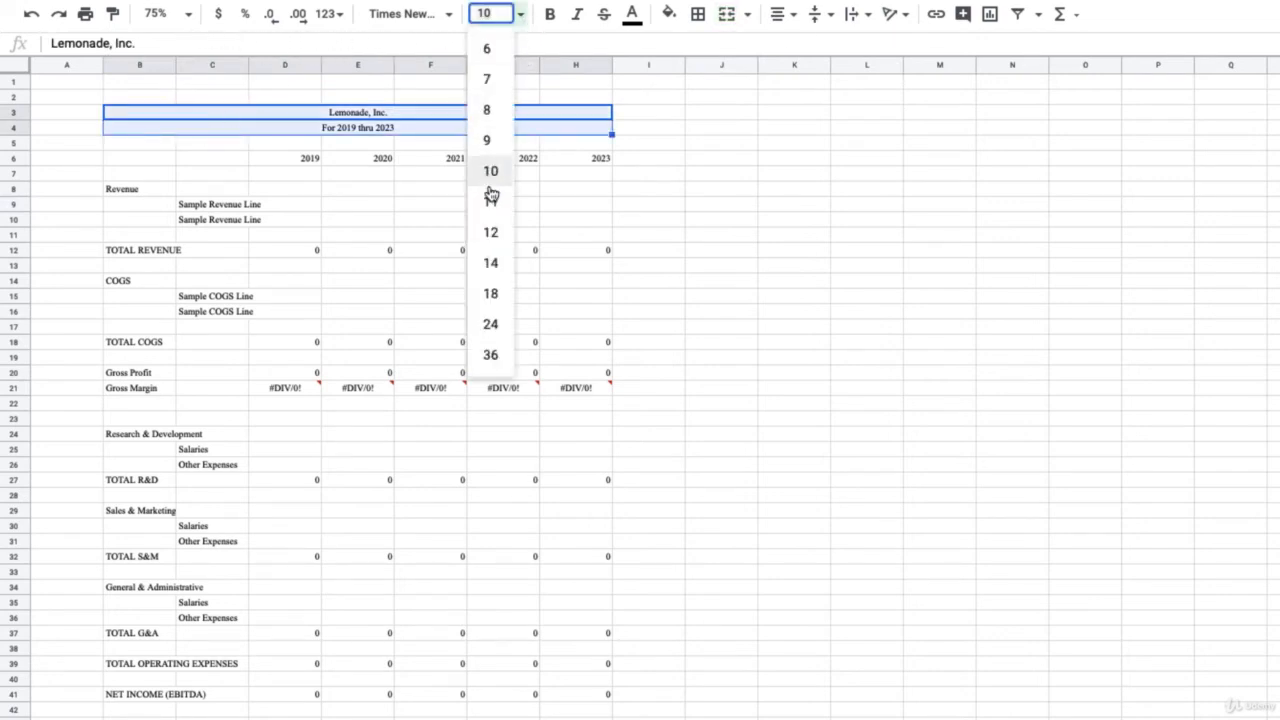
pyautogui.click(491, 233)
# Set the "Lemonade, Inc." title in row 3 to font size 18 and make it bold
pyautogui.click(367, 119)
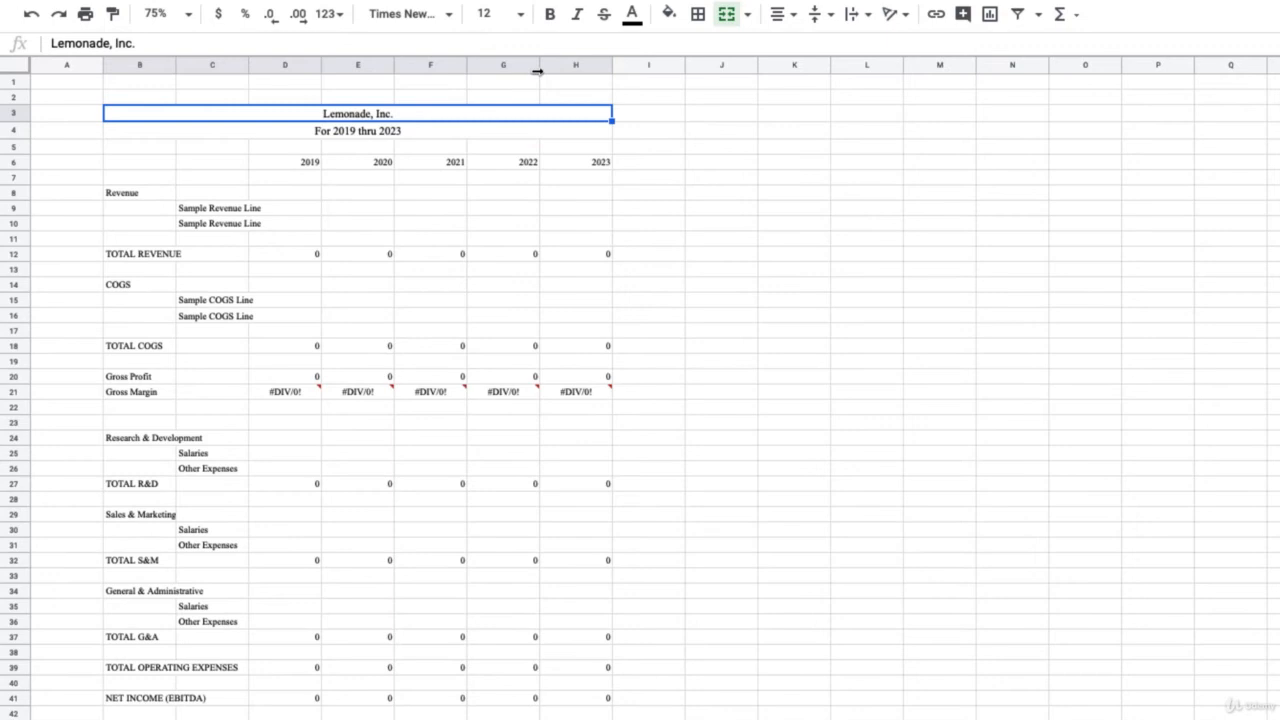
pyautogui.click(521, 16)
pyautogui.click(498, 294)
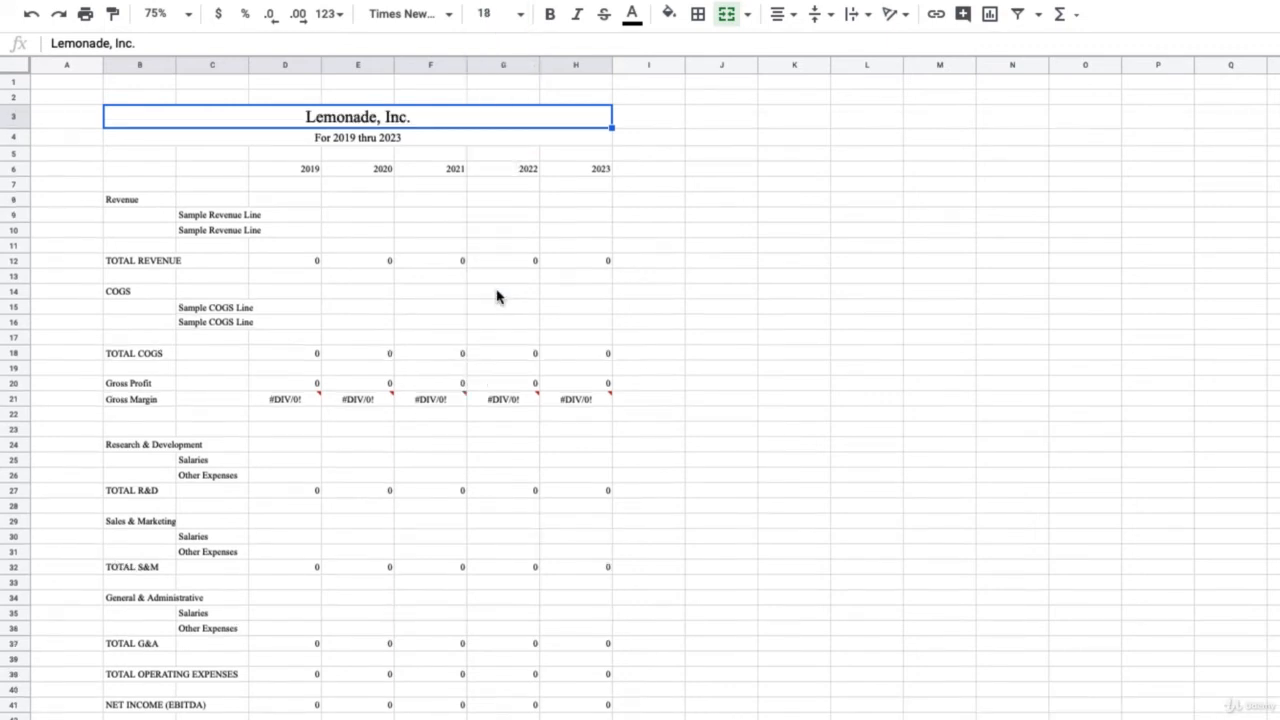
pyautogui.hotkey('ctrl', 'b')
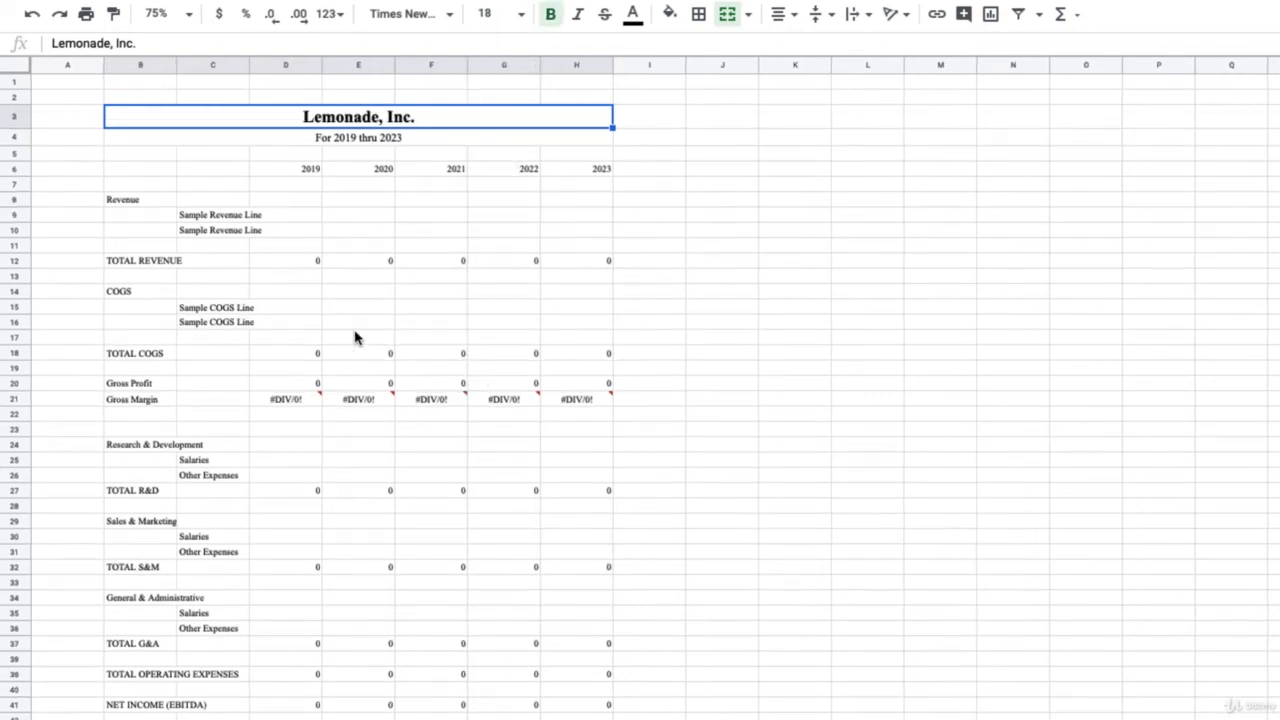
# Make the labels in B8:B41 bold, and resize the label columns by narrowing column B and fitting column C to its contents
pyautogui.moveTo(146, 206)
pyautogui.mouseDown()
pyautogui.moveTo(160, 648)
pyautogui.moveTo(146, 705)
pyautogui.moveTo(200, 323)
pyautogui.moveTo(125, 201)
pyautogui.mouseUp()
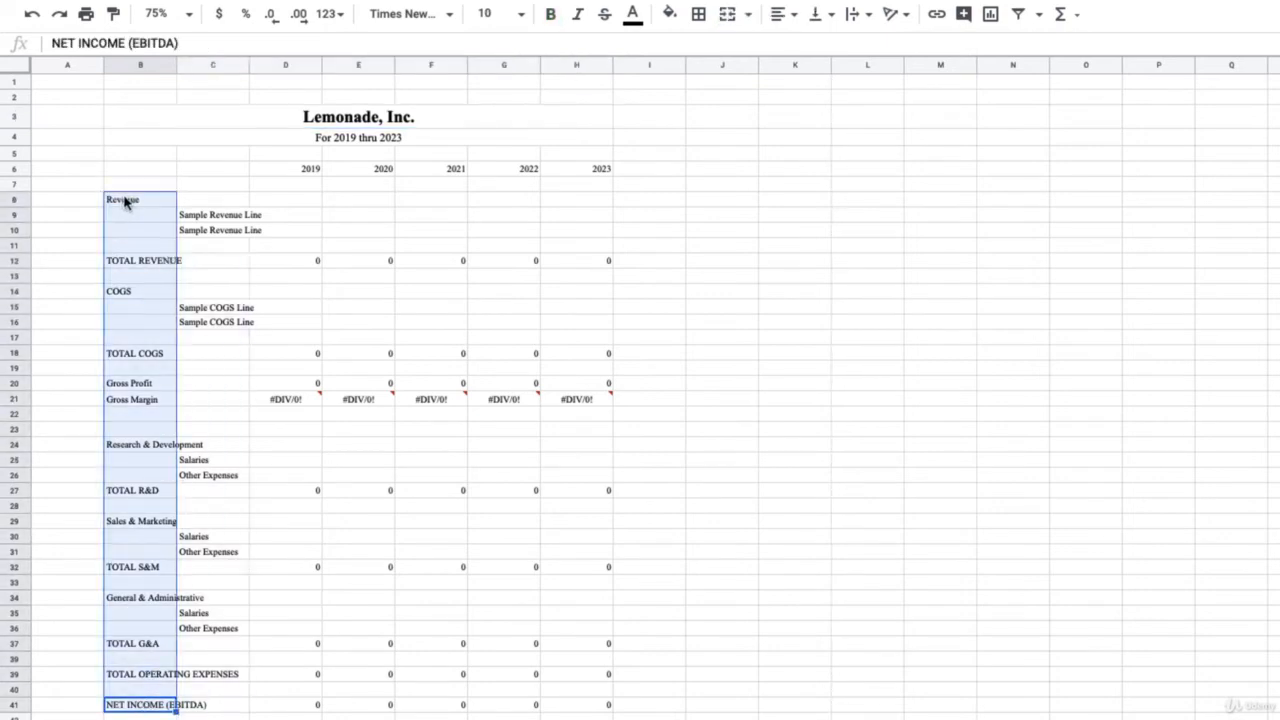
pyautogui.click(550, 15)
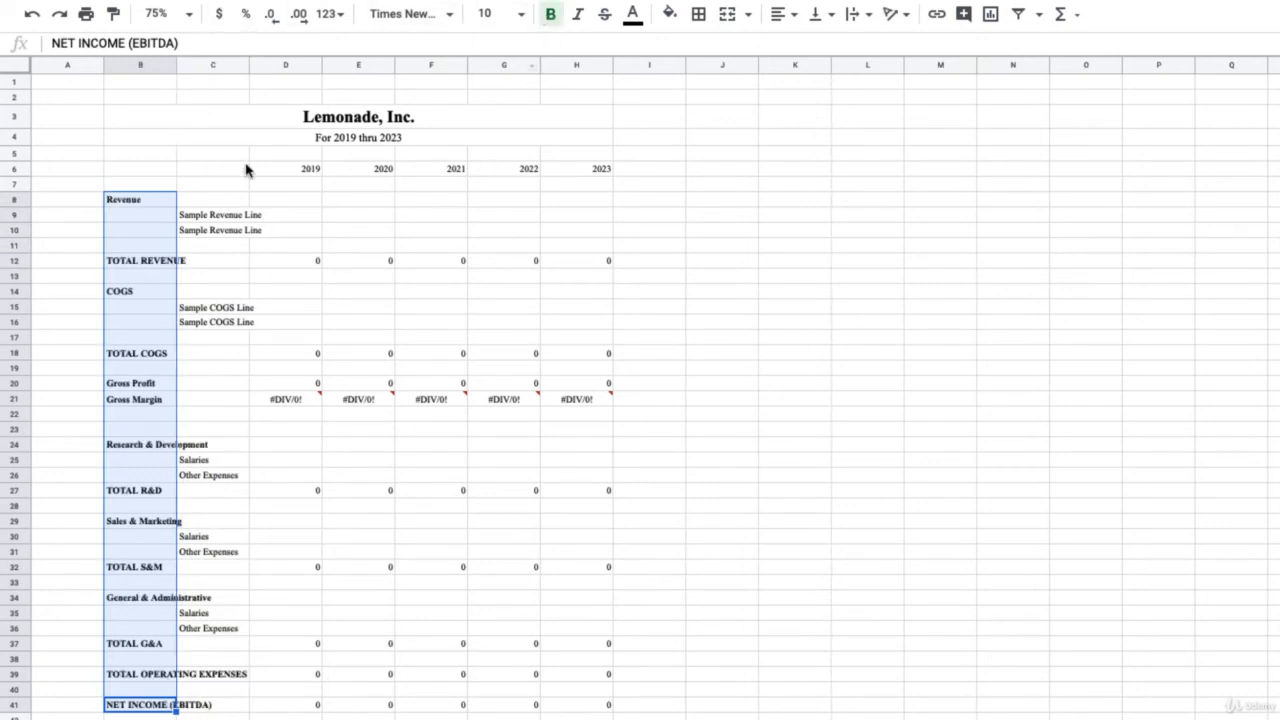
pyautogui.moveTo(177, 64); pyautogui.dragTo(130, 65)
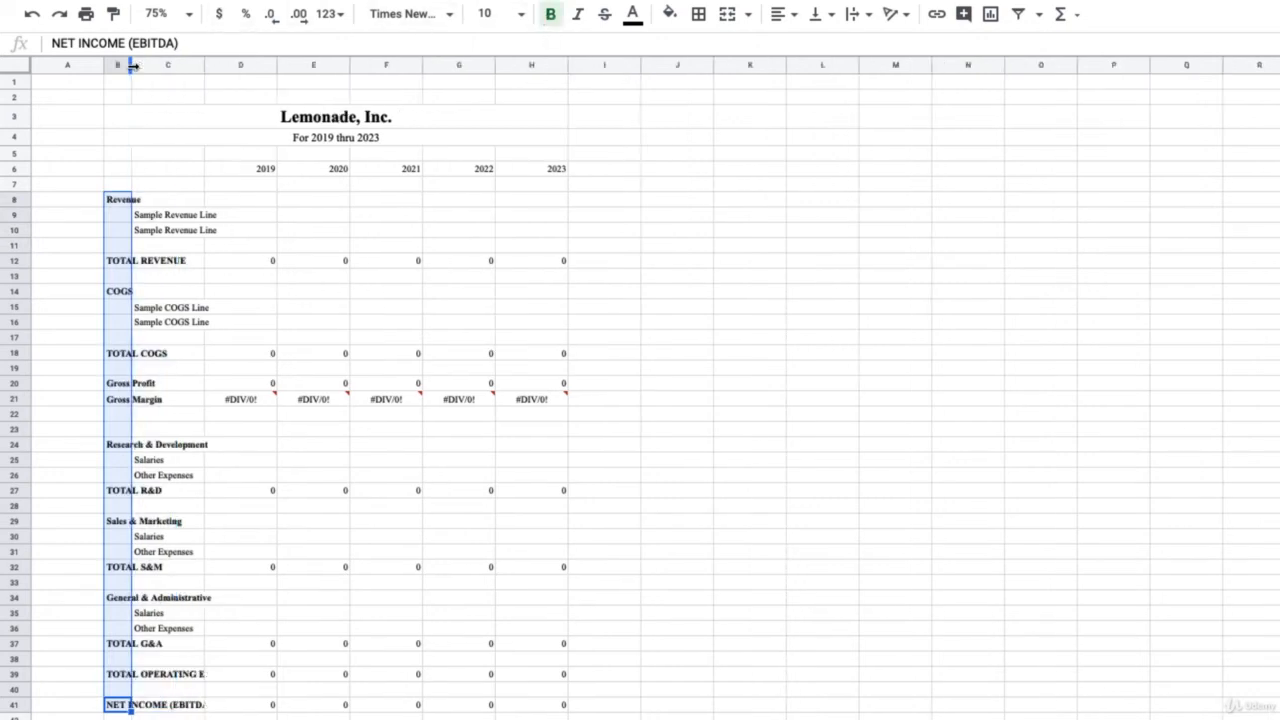
pyautogui.doubleClick(204, 64)
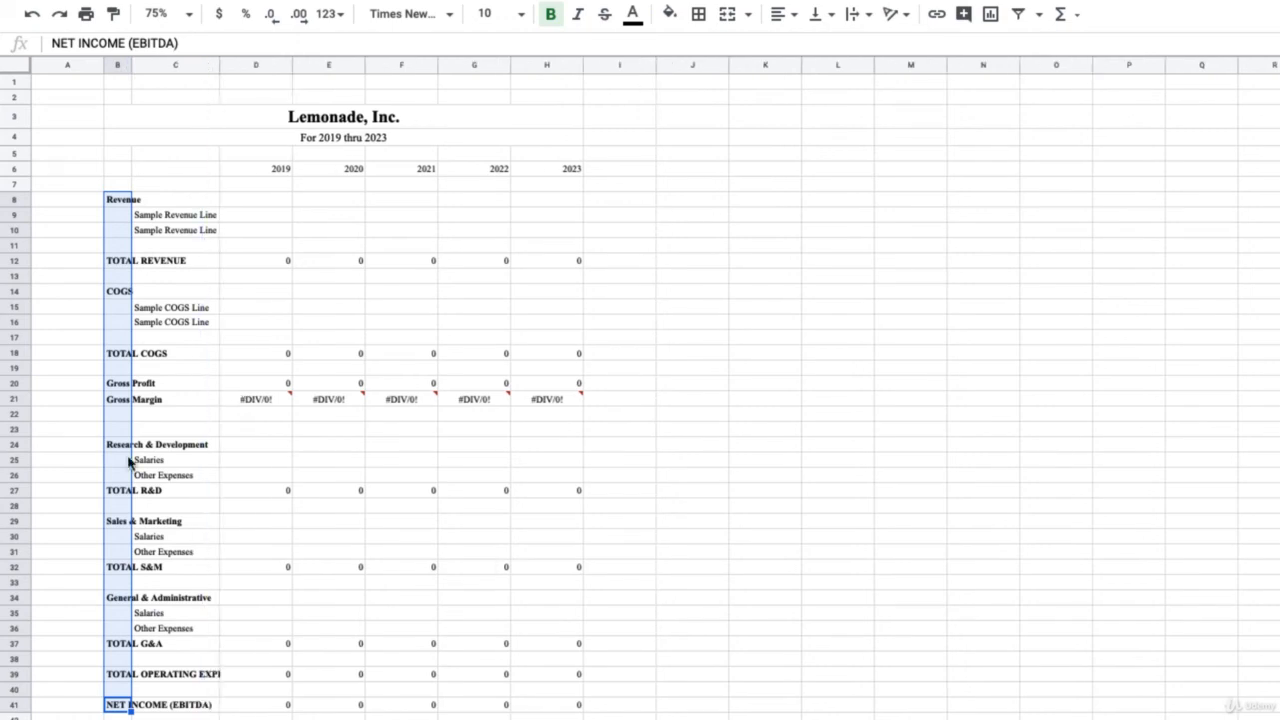
# Format the year headings in D6:H6 as centered, bold text at font size 11
pyautogui.moveTo(262, 153); pyautogui.dragTo(457, 180)
pyautogui.click(270, 175)
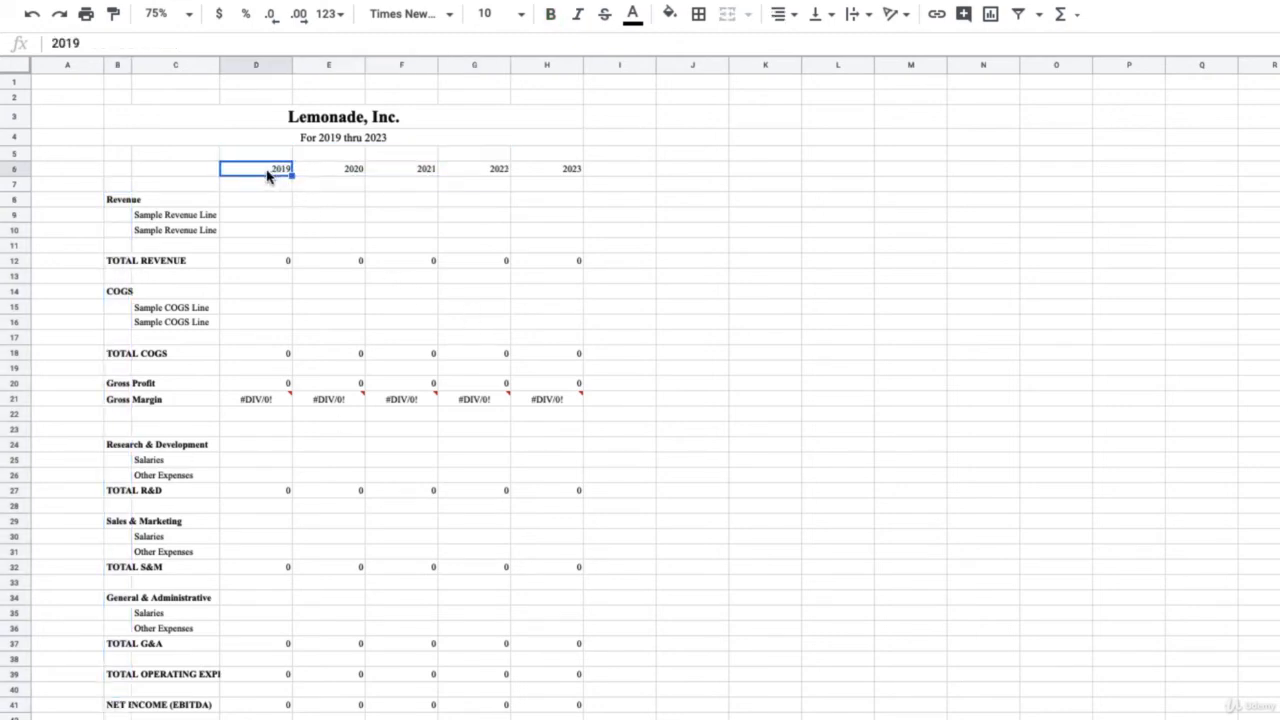
pyautogui.moveTo(272, 177); pyautogui.dragTo(574, 180)
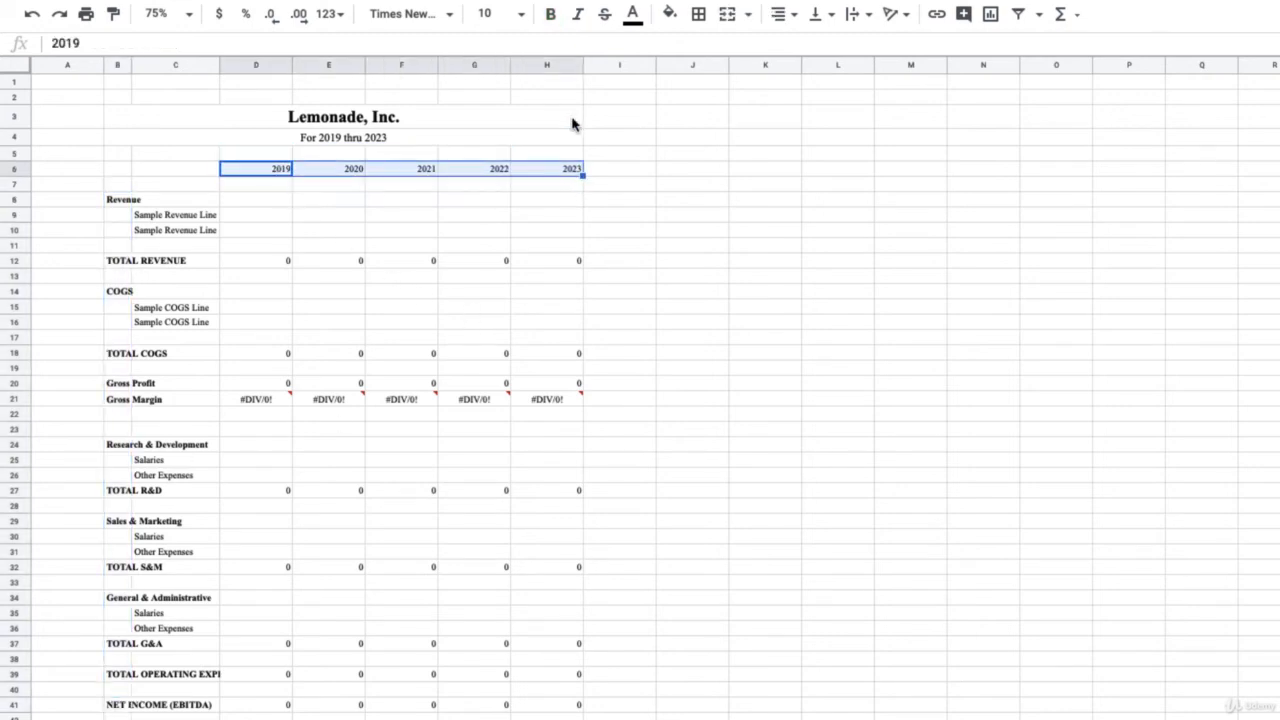
pyautogui.click(782, 14)
pyautogui.click(806, 46)
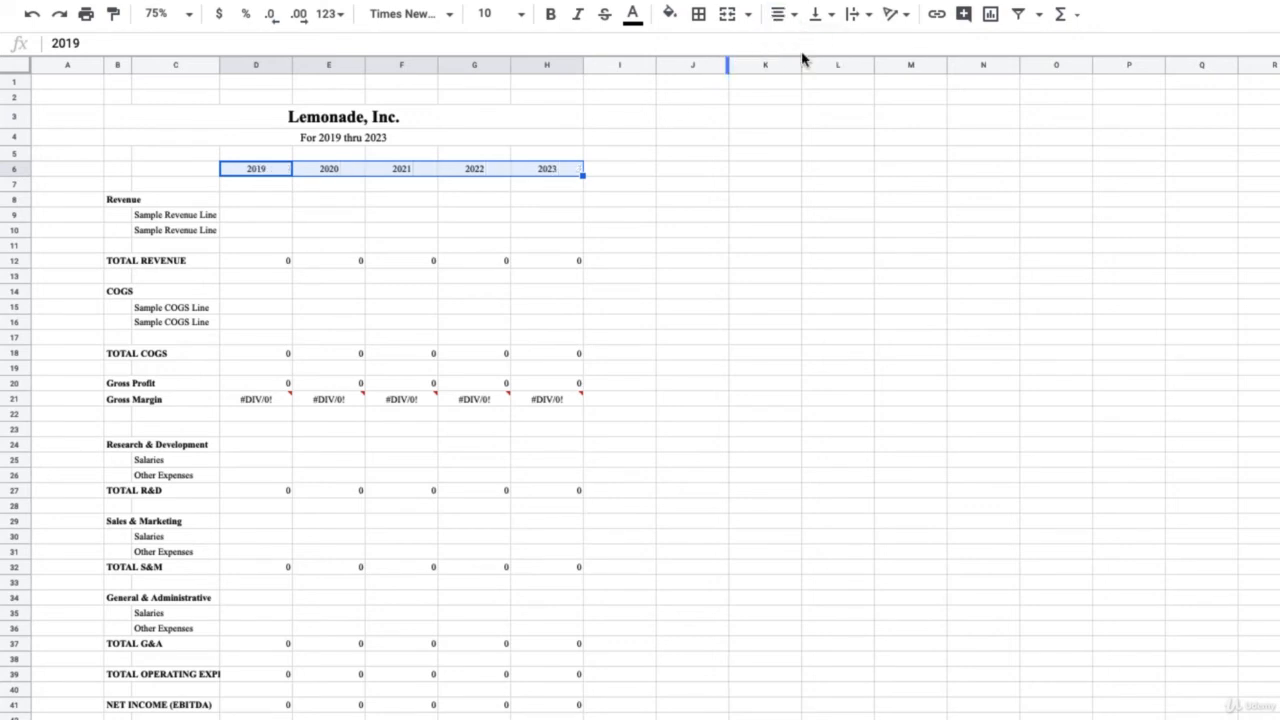
pyautogui.hotkey('ctrl', 'b')
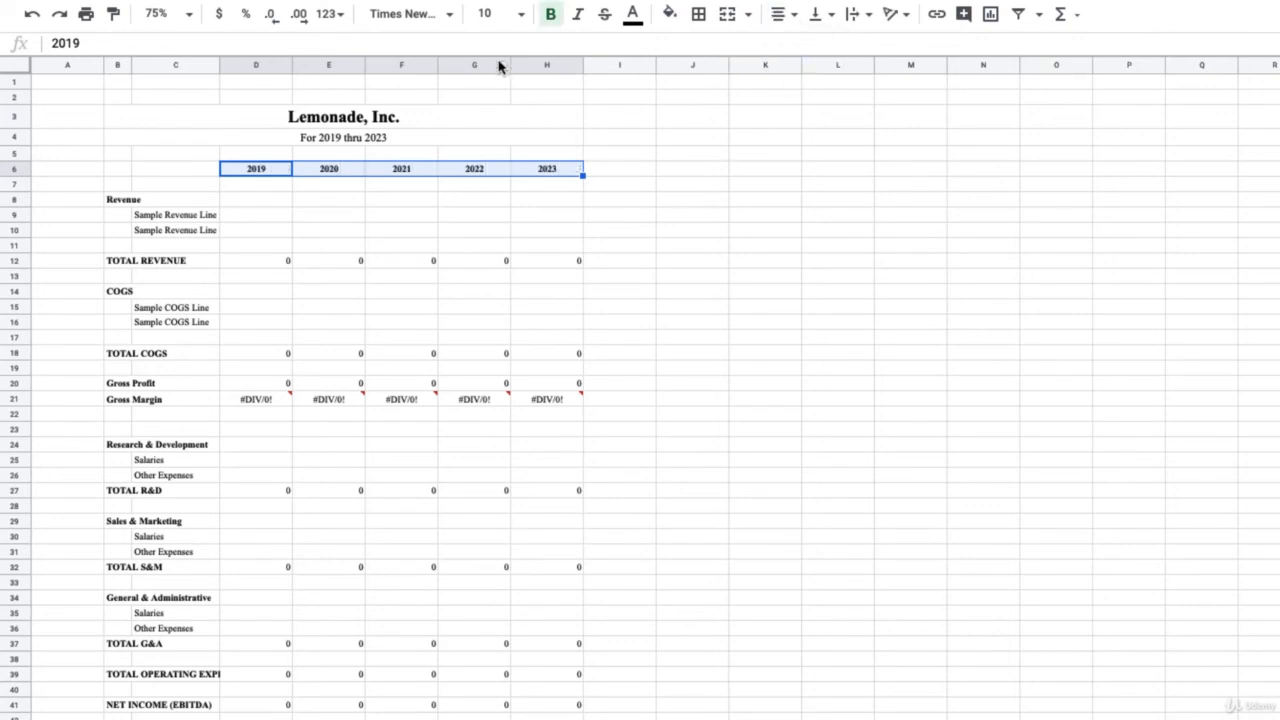
pyautogui.click(518, 18)
pyautogui.click(490, 203)
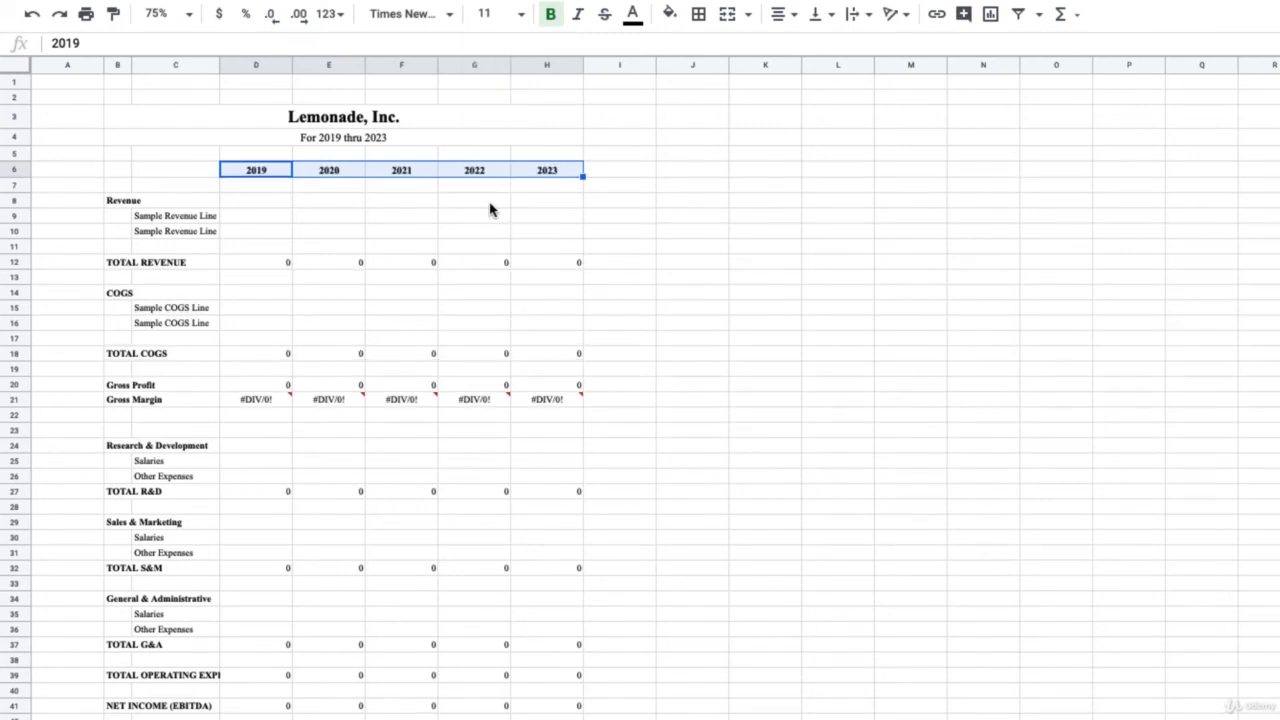
# Format D9:H20 as Currency with two decimals and the Gross Margin cells D21:H21 as percent
pyautogui.click(270, 216)
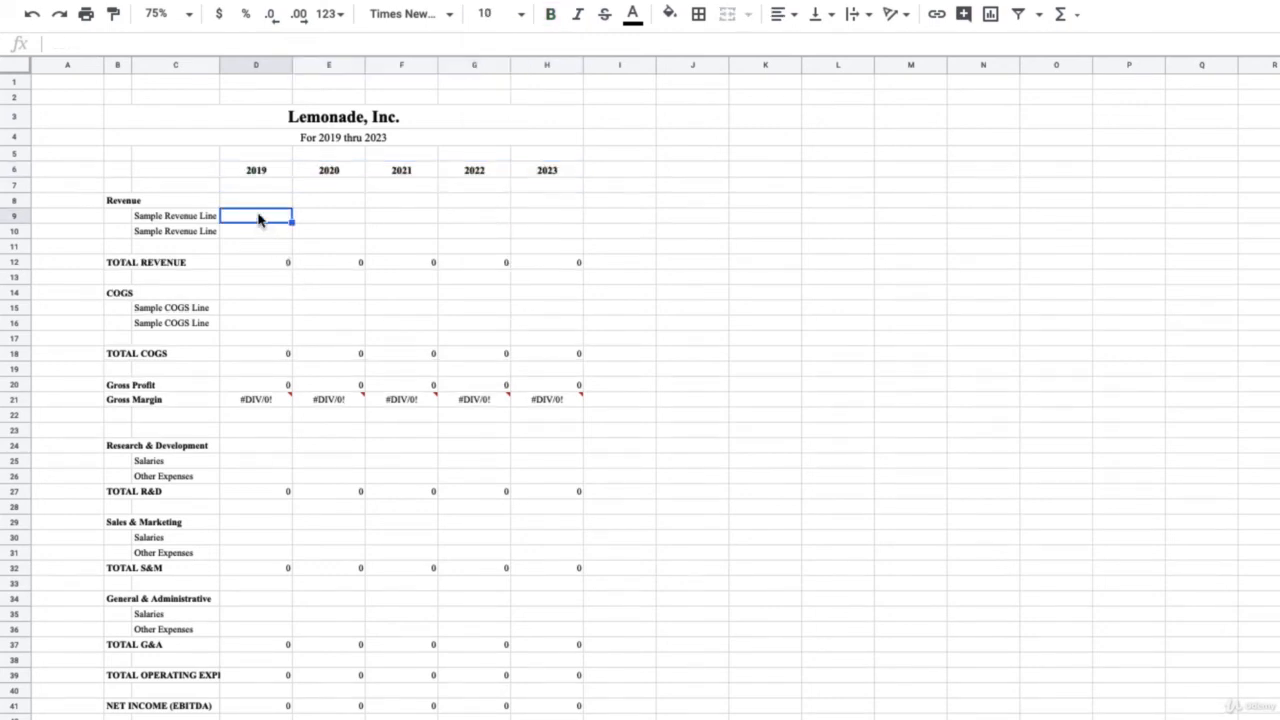
pyautogui.moveTo(258, 219); pyautogui.dragTo(566, 389)
pyautogui.click(341, 18)
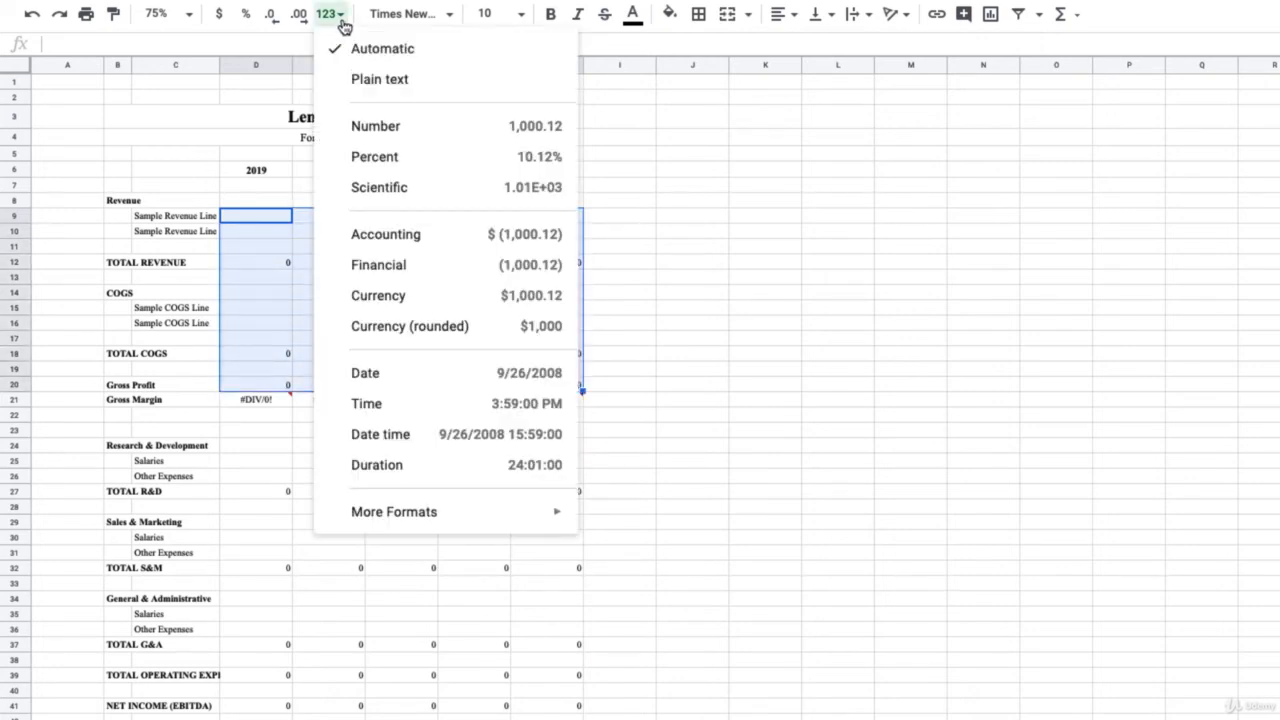
pyautogui.click(437, 296)
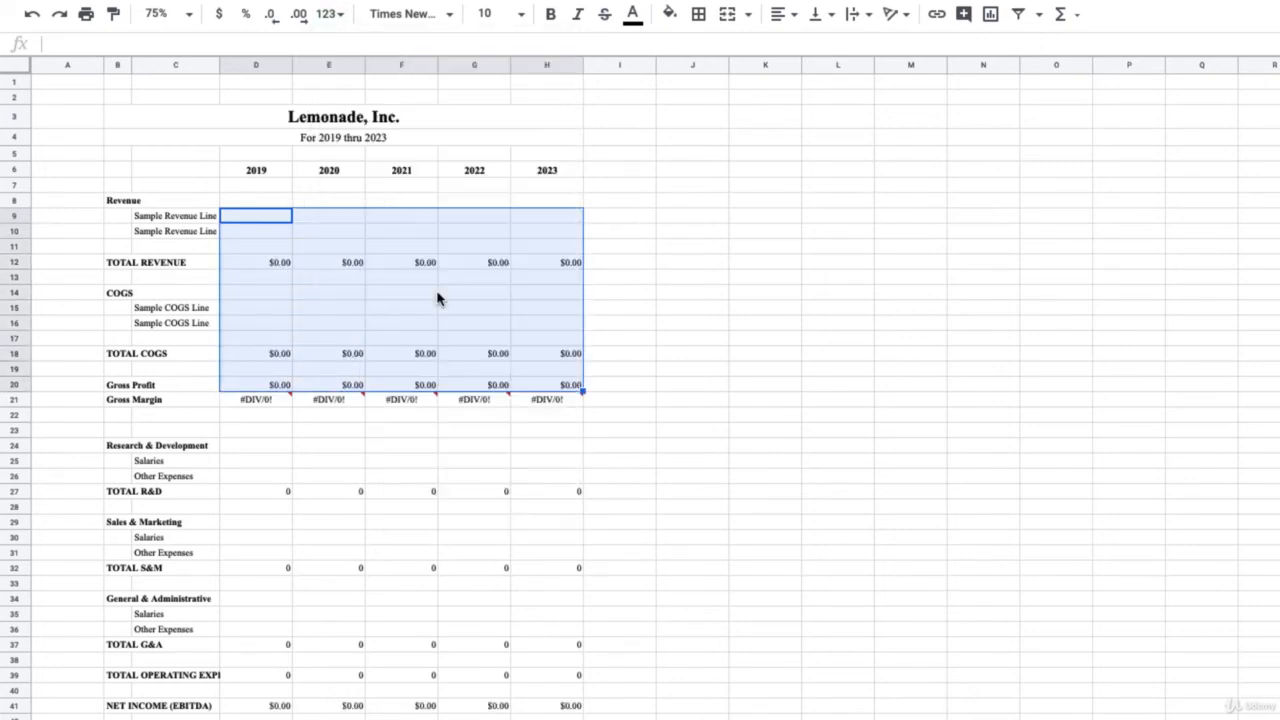
pyautogui.moveTo(248, 402); pyautogui.dragTo(540, 408)
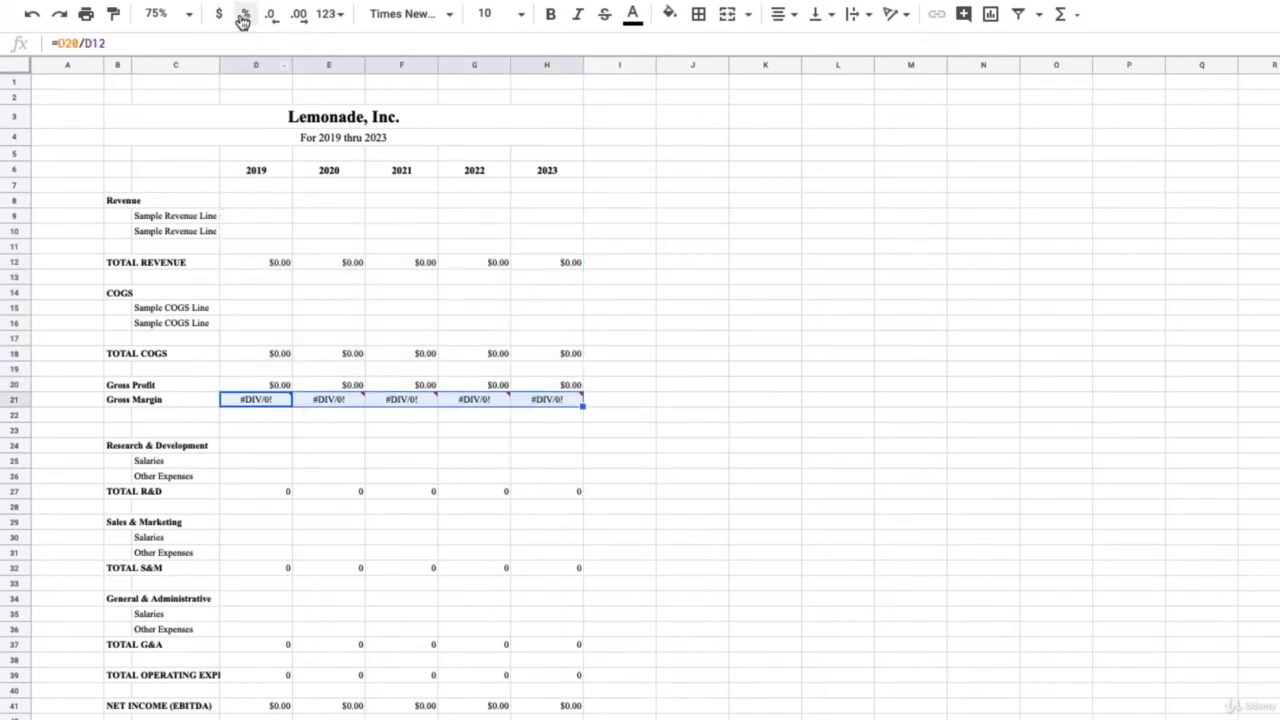
# Format the operating expense and net income cells D24:H41 as Currency with two decimals
pyautogui.scroll(-1, 459, 509)
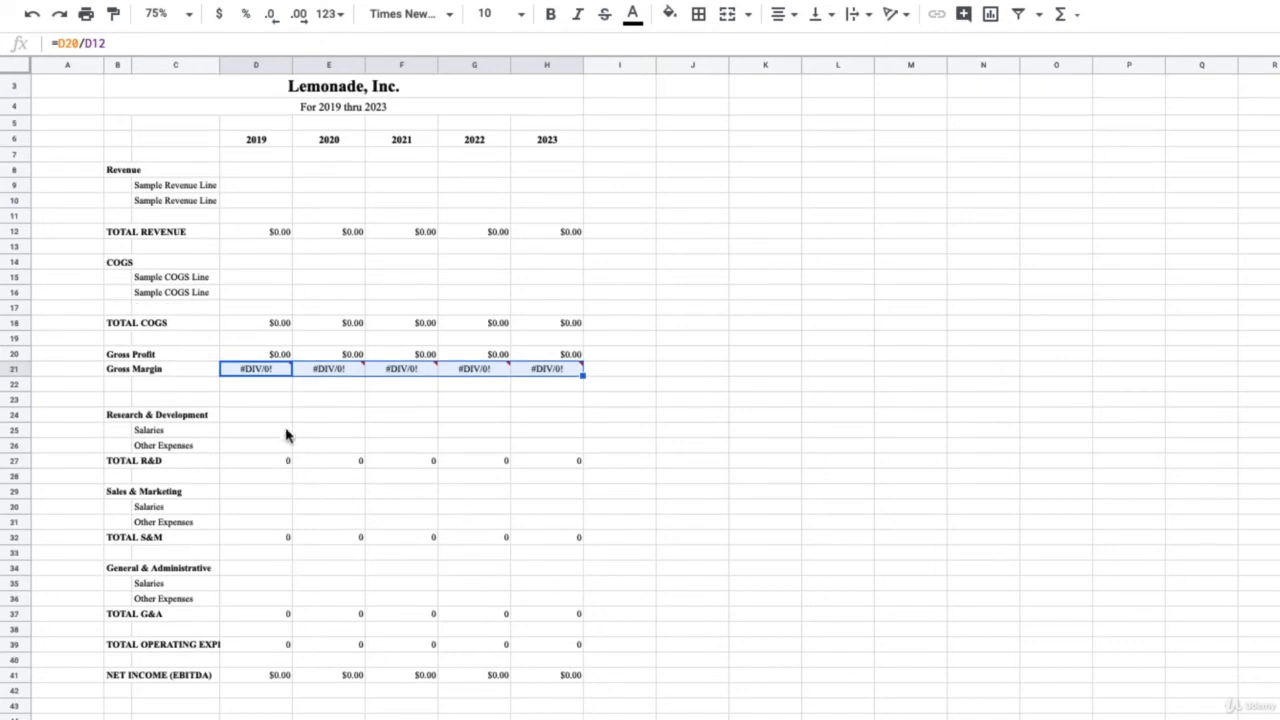
pyautogui.moveTo(272, 420)
pyautogui.mouseDown()
pyautogui.moveTo(583, 591)
pyautogui.moveTo(576, 679)
pyautogui.mouseUp()
pyautogui.click(336, 16)
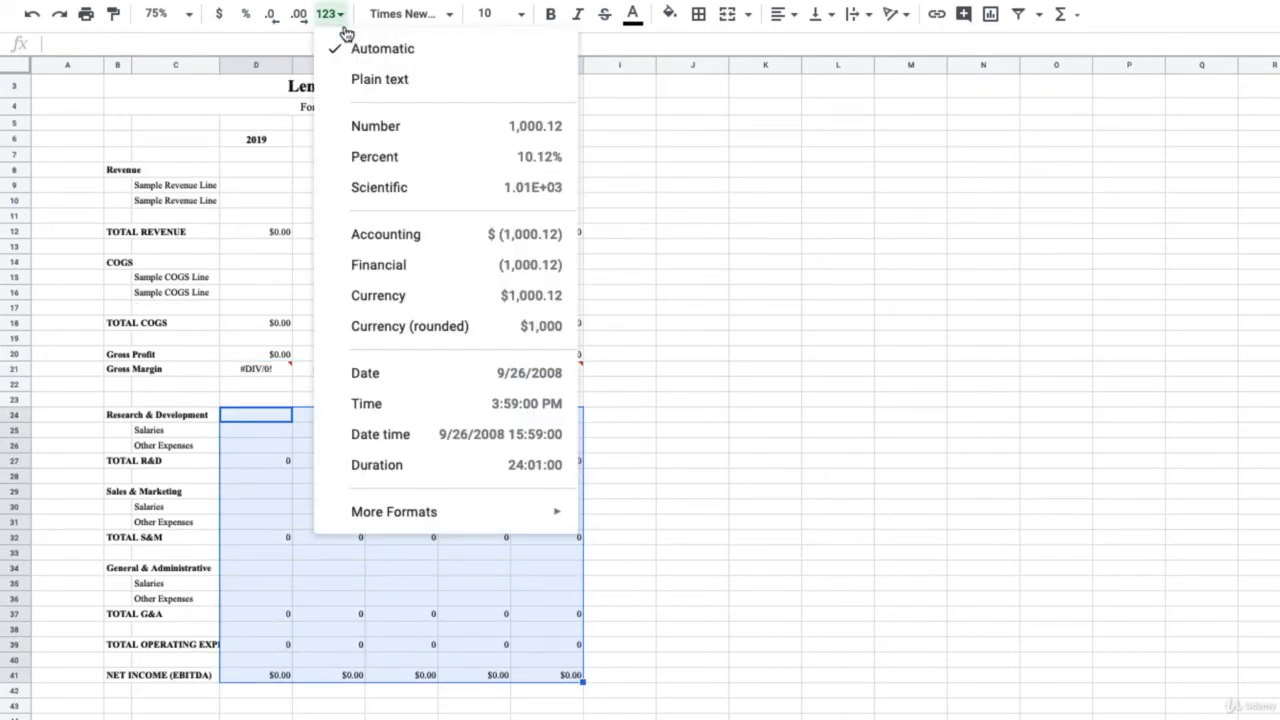
pyautogui.click(391, 309)
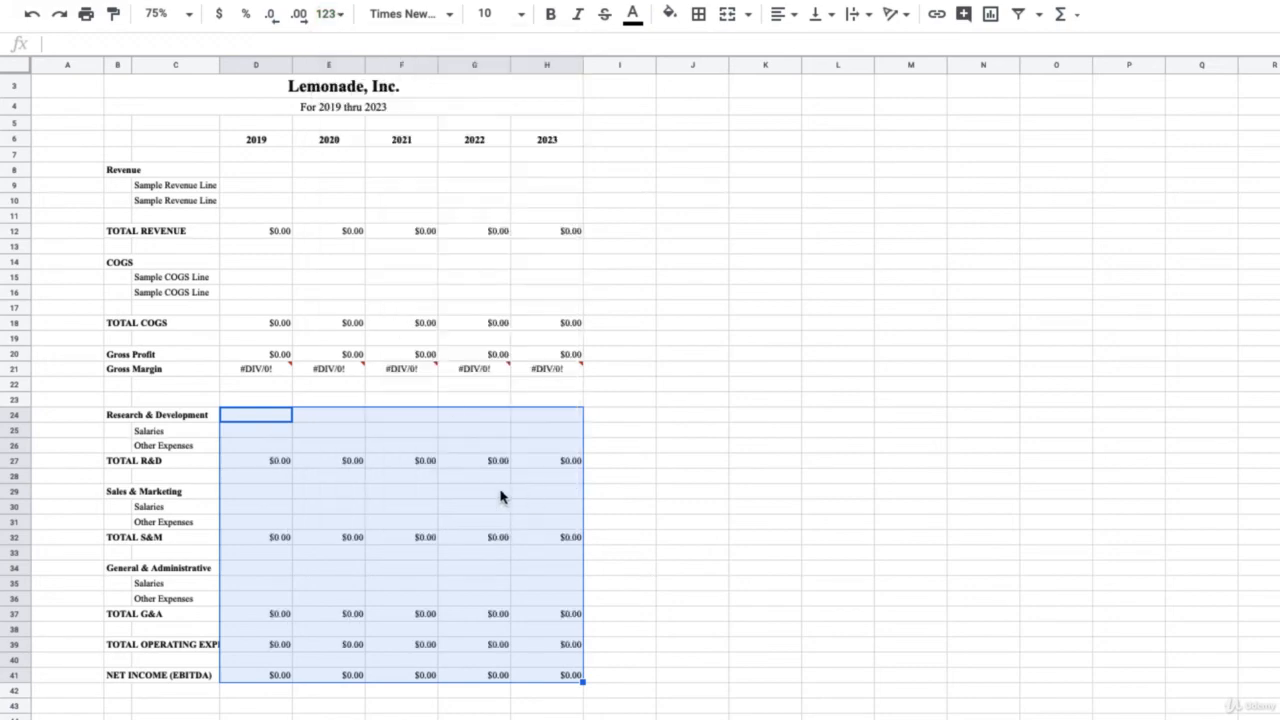
pyautogui.click(605, 505)
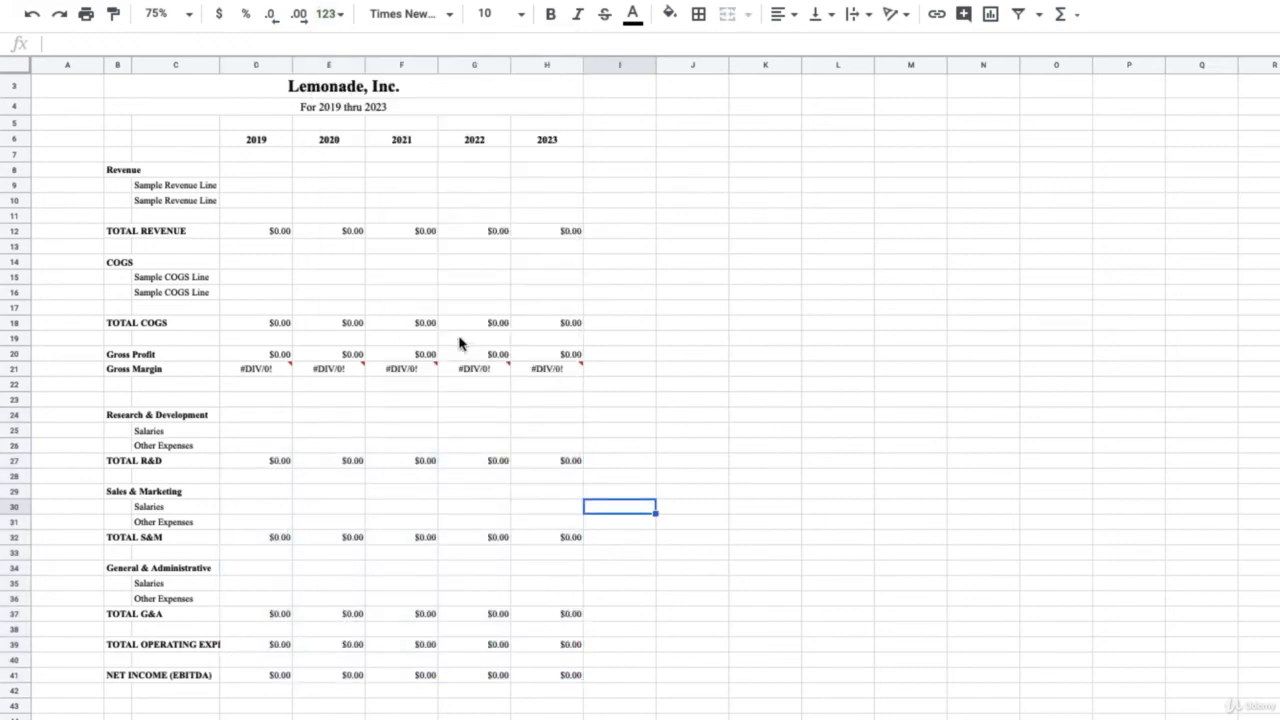
# Enter the 2019 sample revenue amounts, 1000 in D9 and 2500 in D10
pyautogui.click(262, 186)
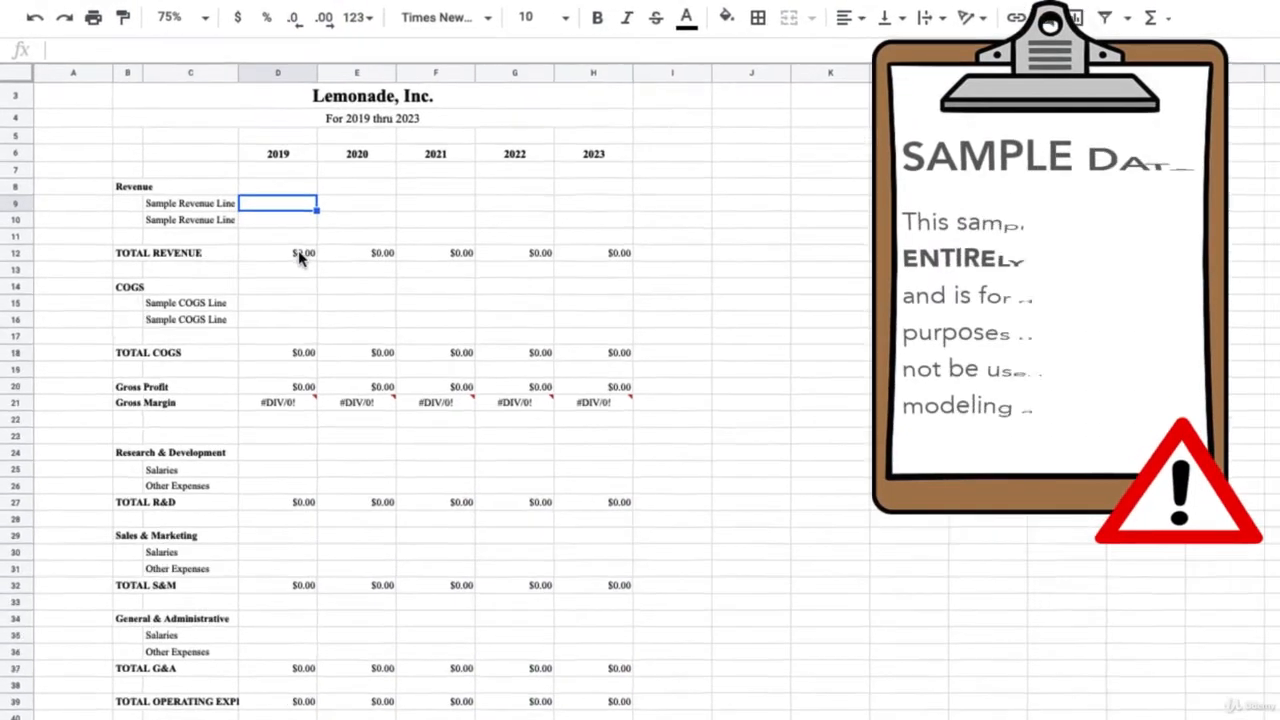
pyautogui.write('1,000')
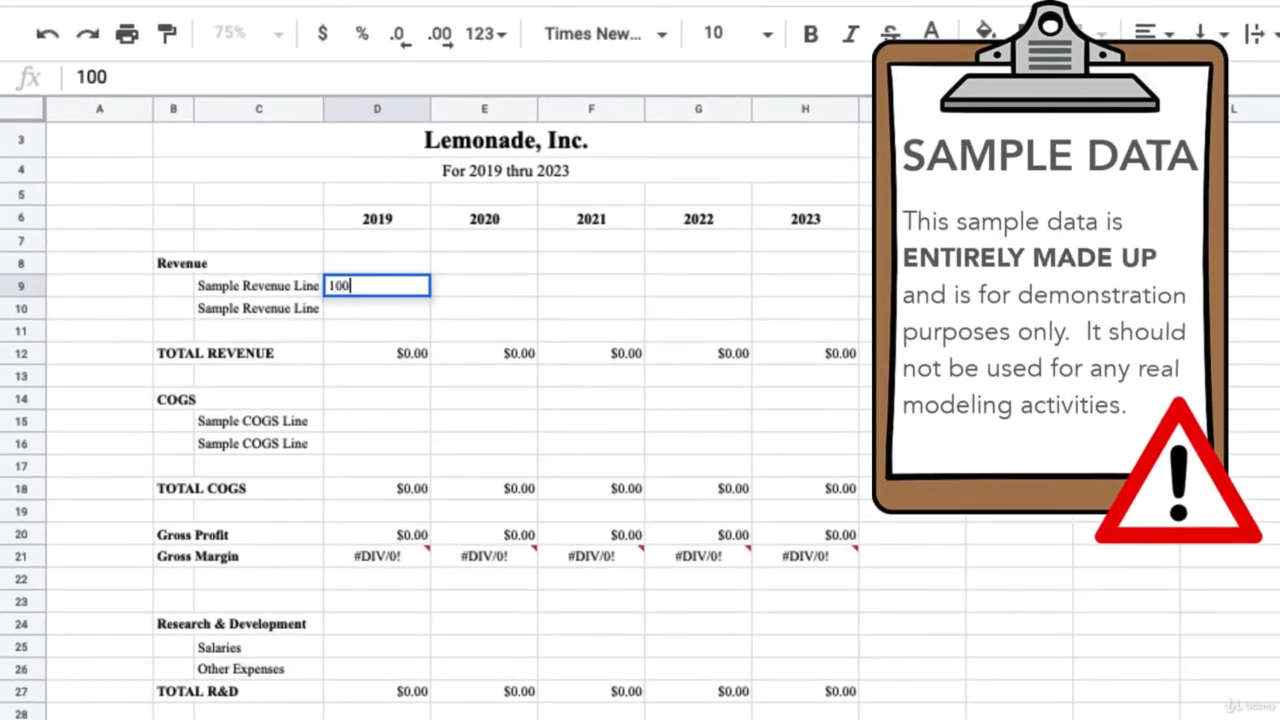
pyautogui.press('Return')
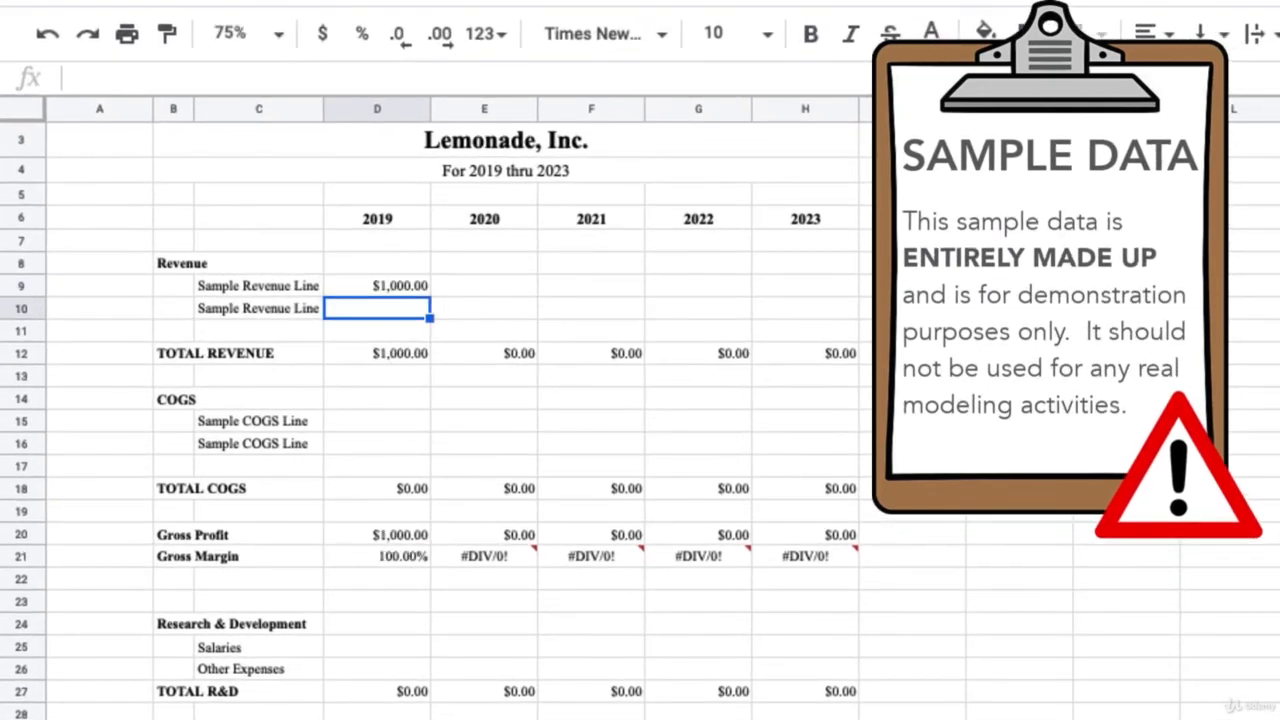
pyautogui.write('2500')
pyautogui.press('Tab')
# Enter the formula =D9*1.8 in E9 and fill it across the first revenue line through H9
pyautogui.press('Up')
pyautogui.write('=')
pyautogui.press('Left')
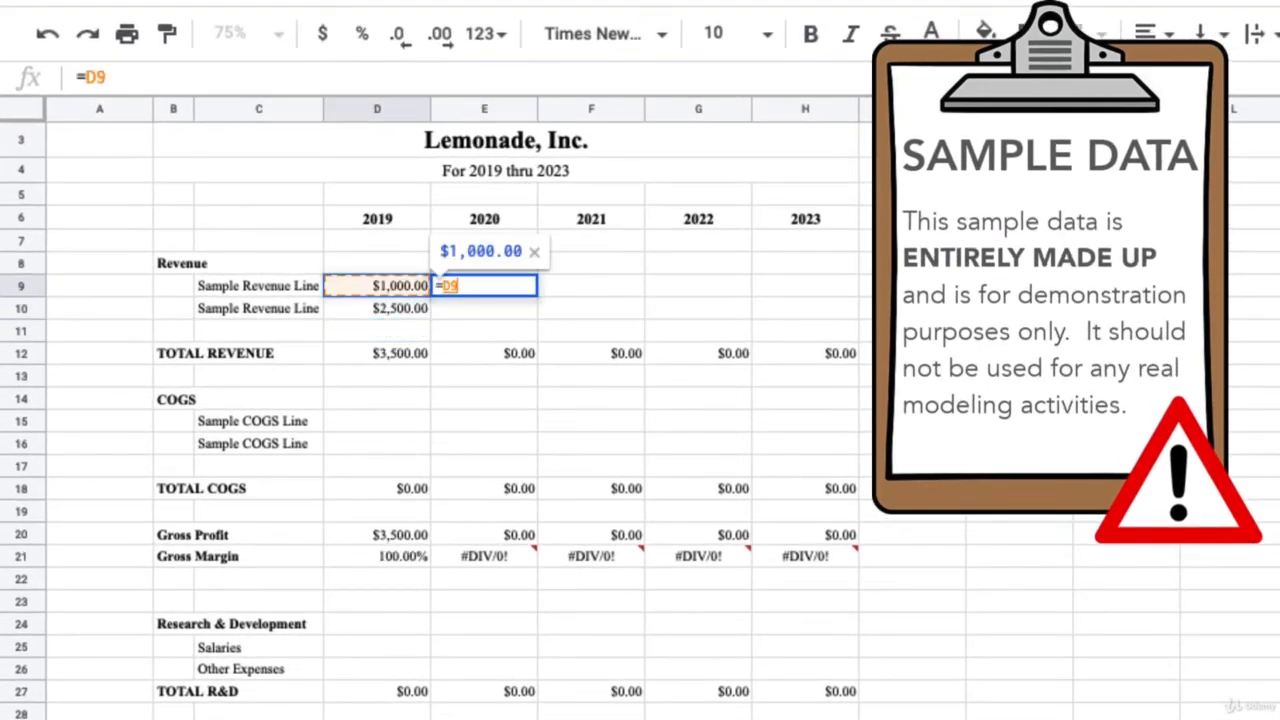
pyautogui.write('*1.8')
pyautogui.press('Return')
pyautogui.press('Up')
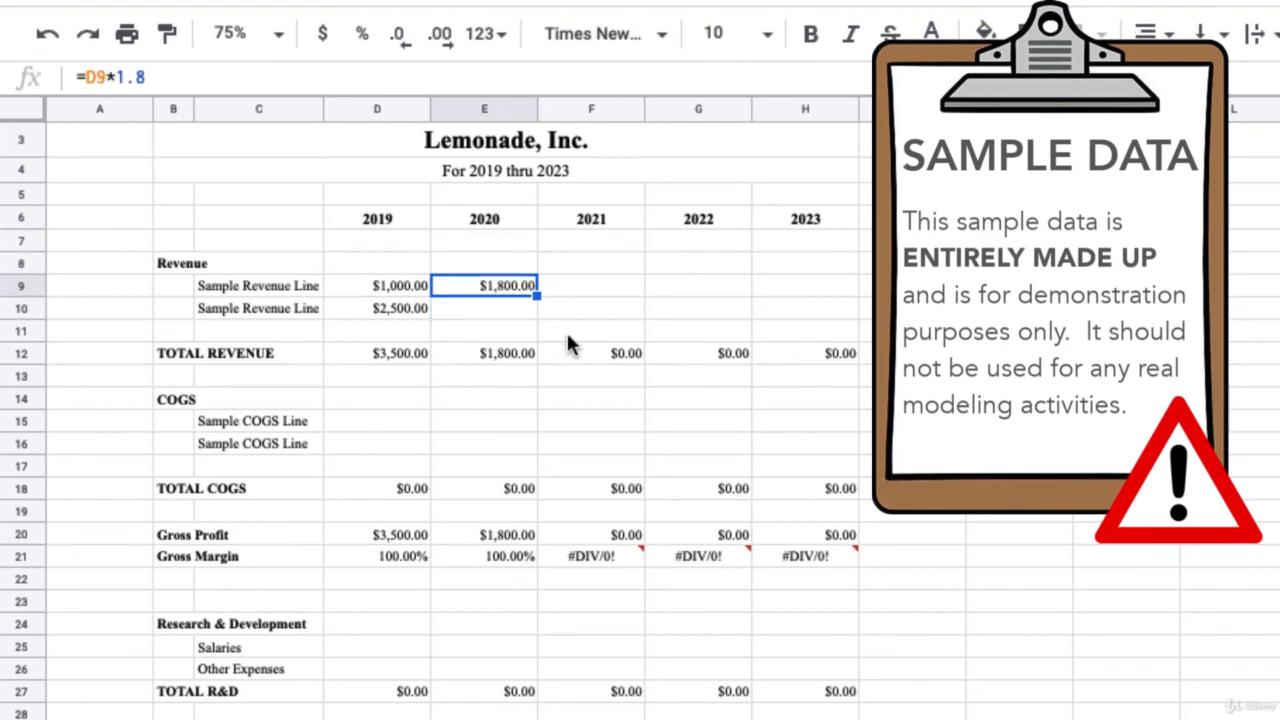
pyautogui.moveTo(536, 296); pyautogui.dragTo(830, 296)
# Enter the formula =D10*1.5 in E10 and fill it across the second revenue line through H10
pyautogui.press('Down')
pyautogui.write('=')
pyautogui.press('Left')
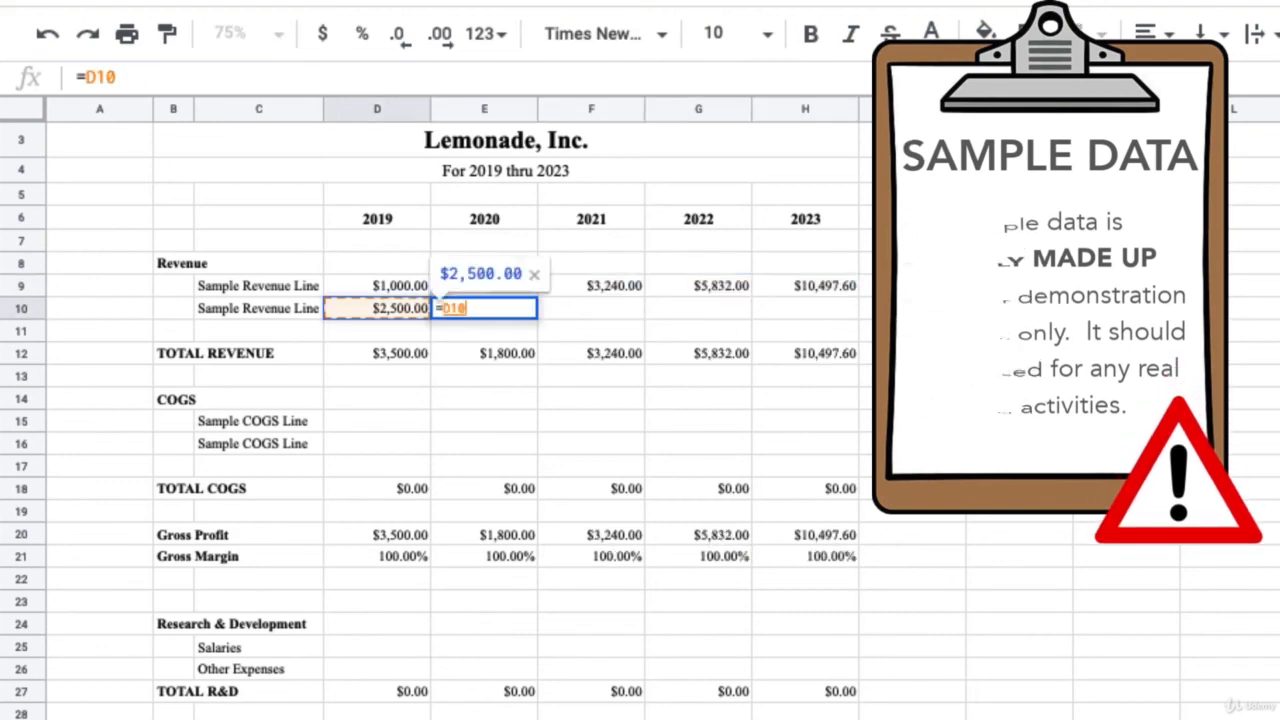
pyautogui.write('*1.5')
pyautogui.press('Return')
pyautogui.press('Up')
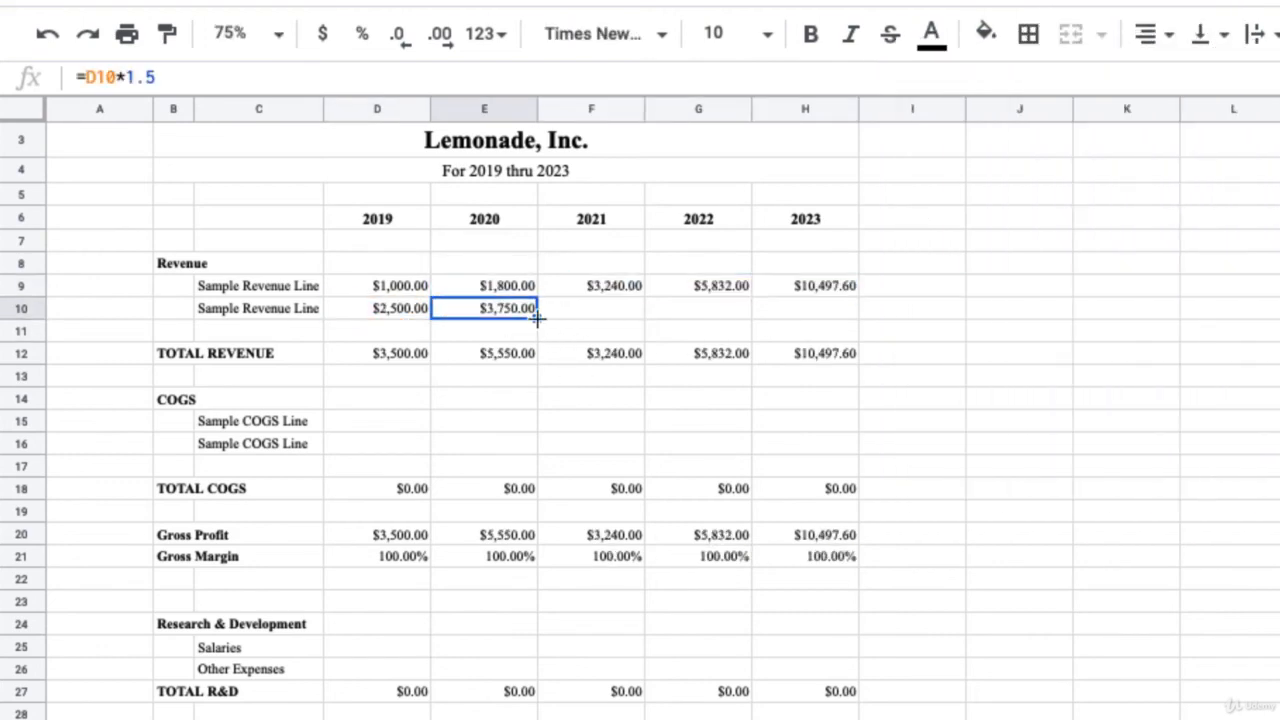
pyautogui.moveTo(537, 318); pyautogui.dragTo(769, 391)
# Enter the formula =D9*.4 in D15 for the first 2019 COGS line
pyautogui.click(405, 424)
pyautogui.write('=')
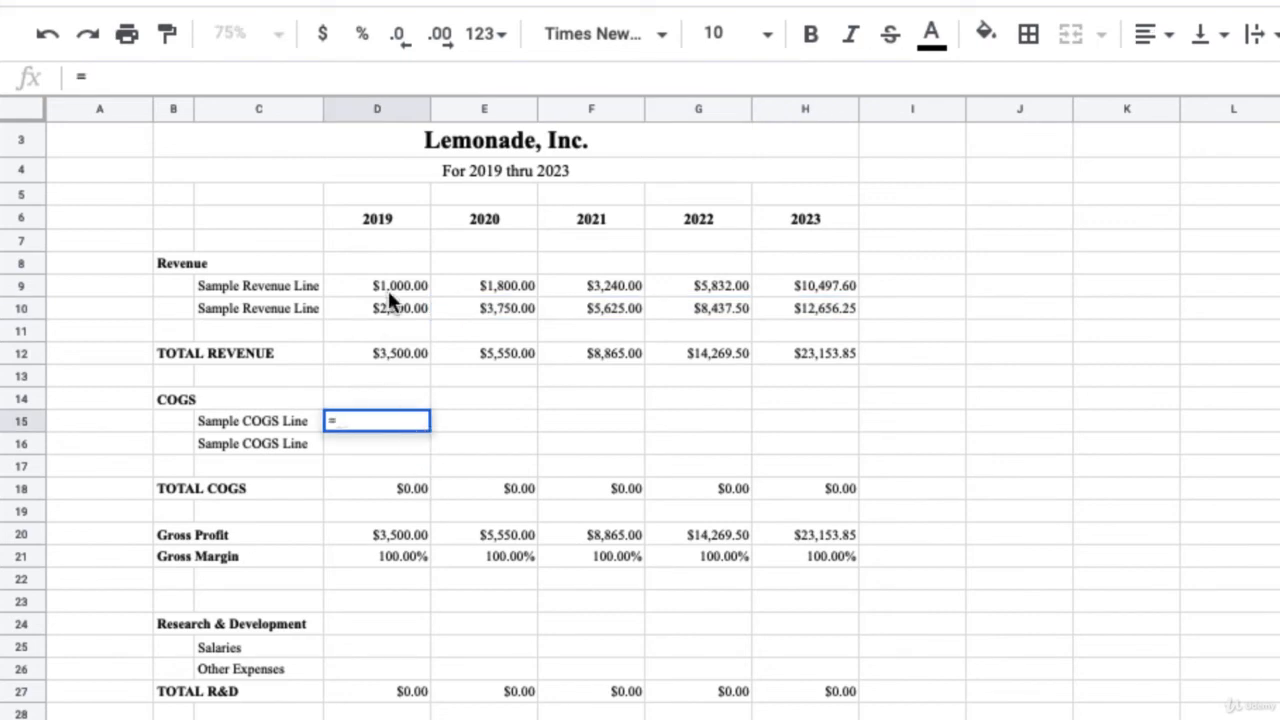
pyautogui.click(389, 287)
pyautogui.write('*.4')
pyautogui.press('Return')
# Enter the formula =D10*.46 in D16, and fill both COGS lines D15:D16 across through column H
pyautogui.write('=')
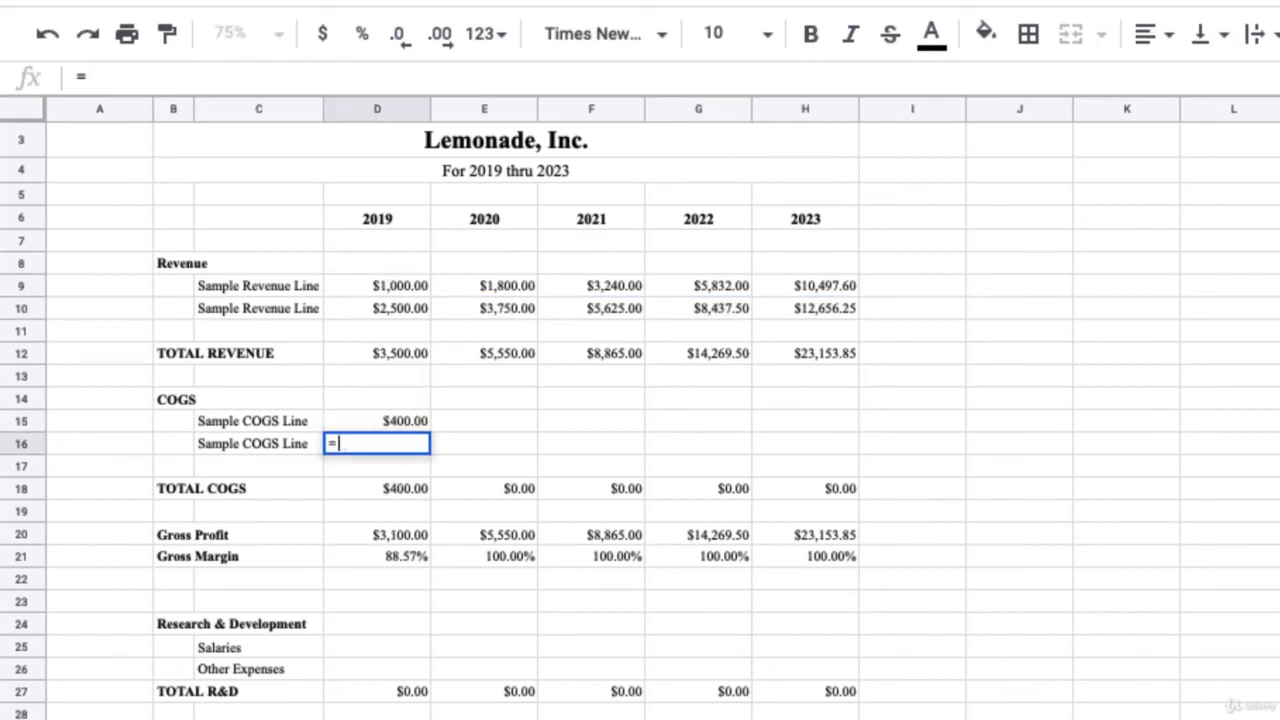
pyautogui.click(385, 307)
pyautogui.write('*.46')
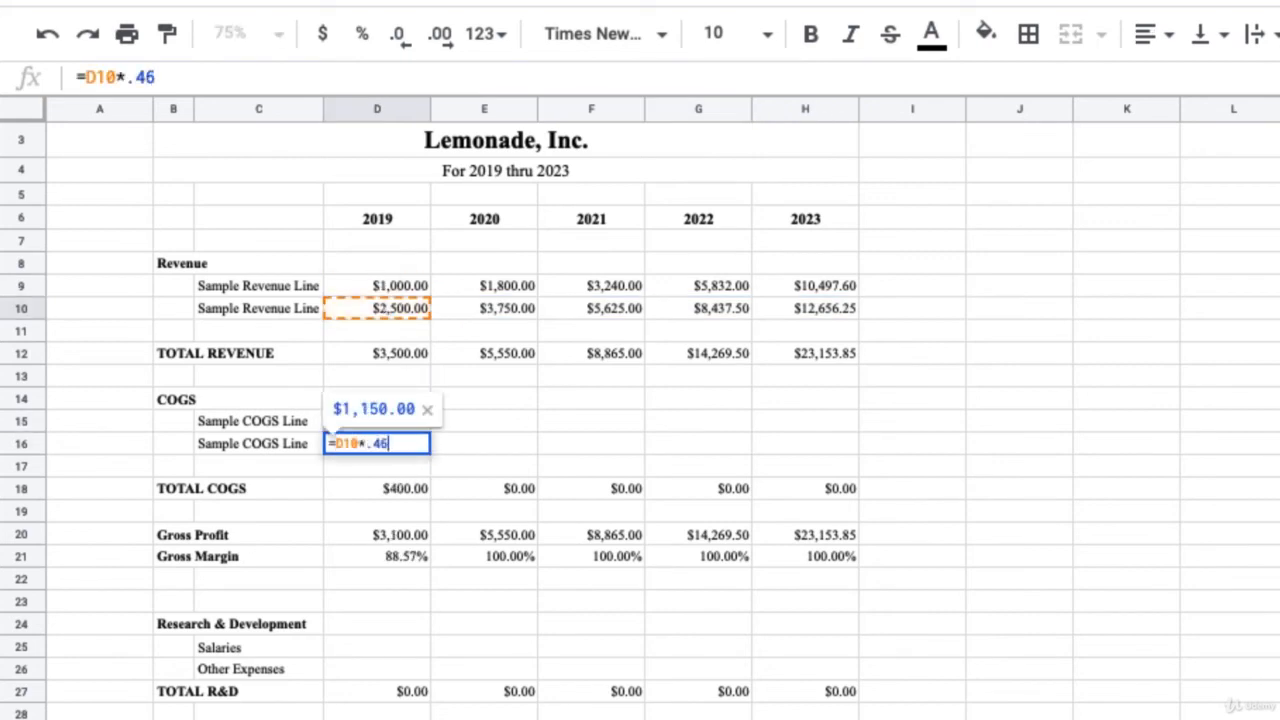
pyautogui.hotkey('shift', 'Return')
pyautogui.hotkey('shift', 'Down')
pyautogui.moveTo(431, 454); pyautogui.dragTo(759, 461)
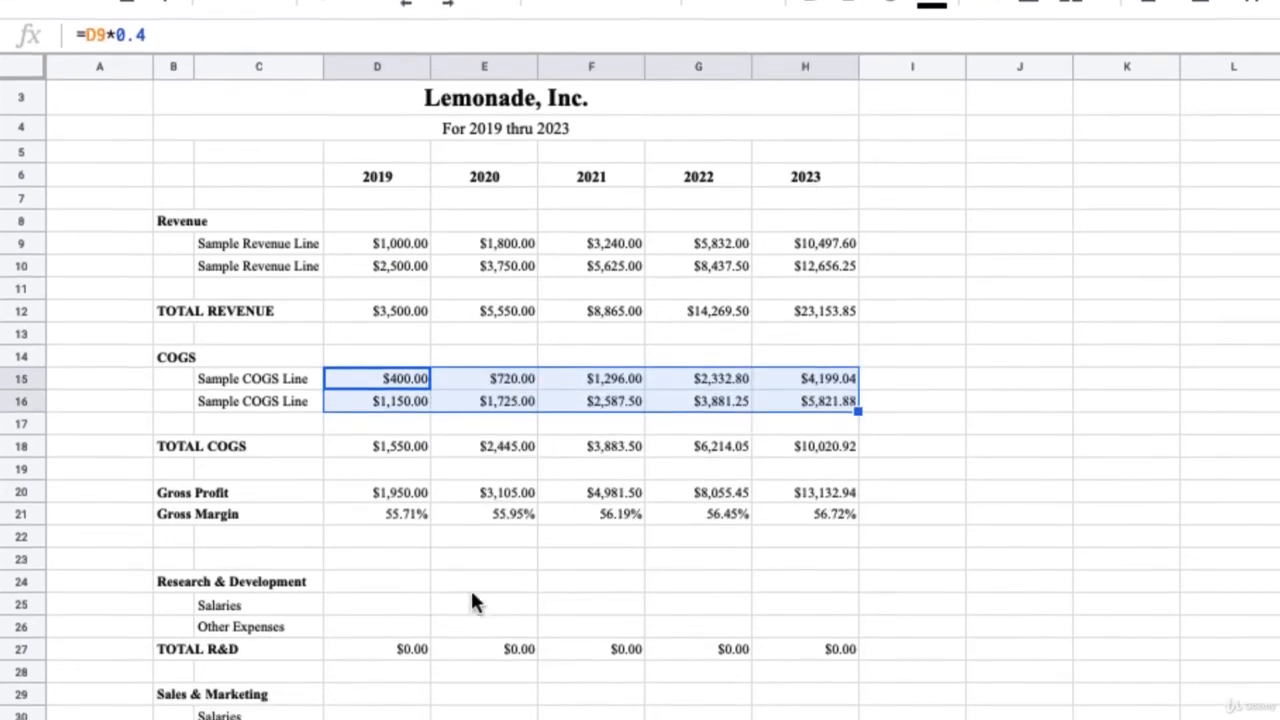
# Enter 500 for R&D Salaries in D25 and 250 for Other Expenses in D26, and fill both across through column H
pyautogui.click(377, 647)
pyautogui.write('1000')
pyautogui.press('Return')
pyautogui.press('Up')
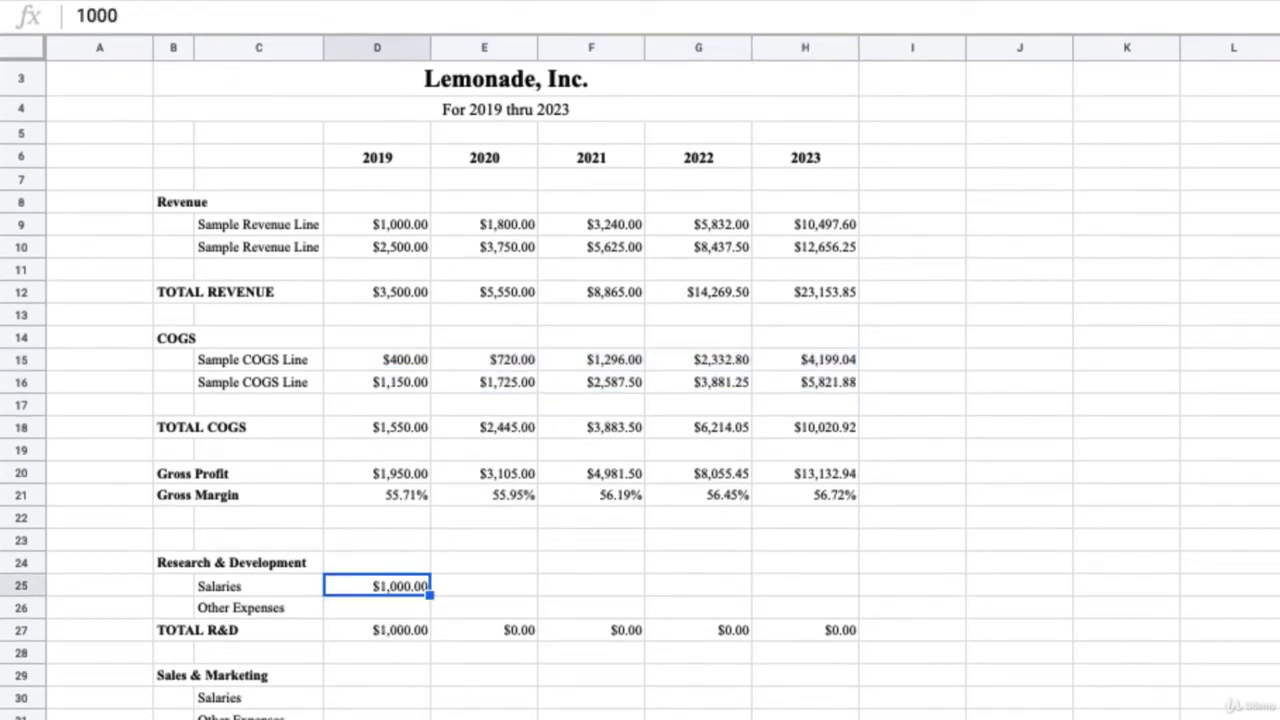
pyautogui.write('5,000')
pyautogui.press('Return')
pyautogui.press('Up')
pyautogui.moveTo(430, 618); pyautogui.dragTo(820, 622)
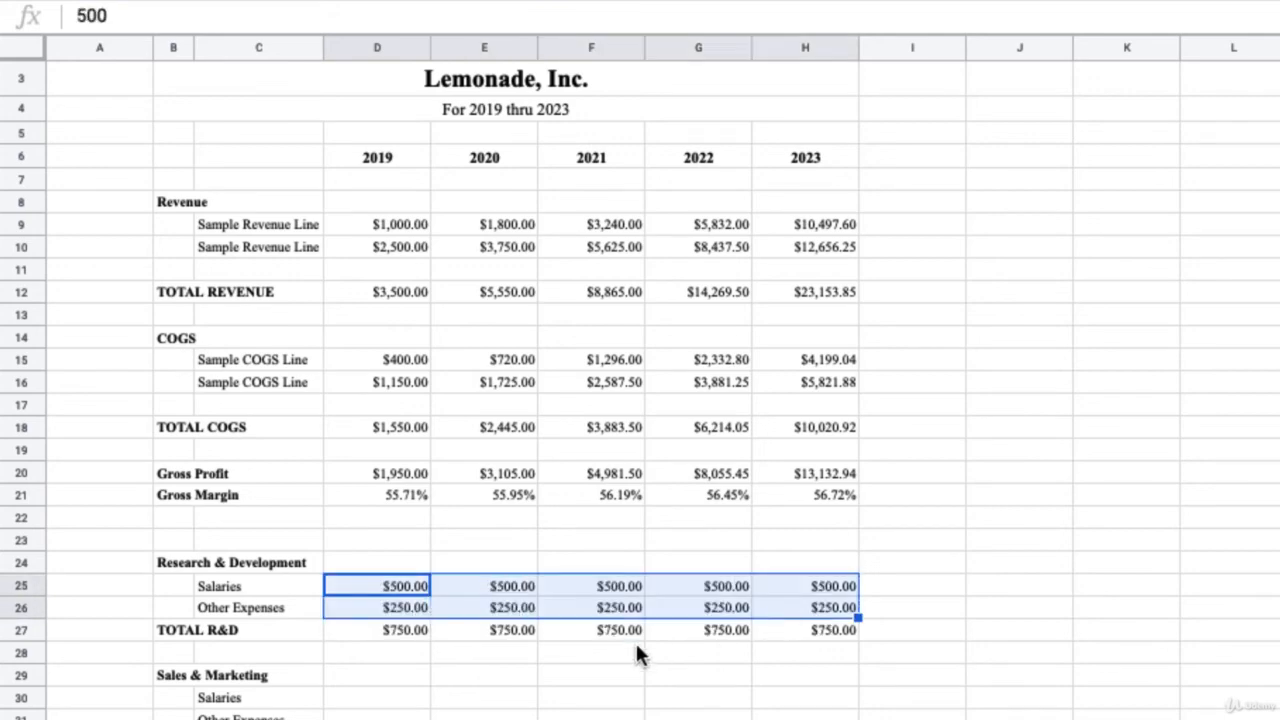
# Copy the R&D amounts D25:H26 into the Sales & Marketing rows at D30 and the General & Administrative rows at D35
pyautogui.hotkey('ctrl', 'c')
pyautogui.click(395, 664)
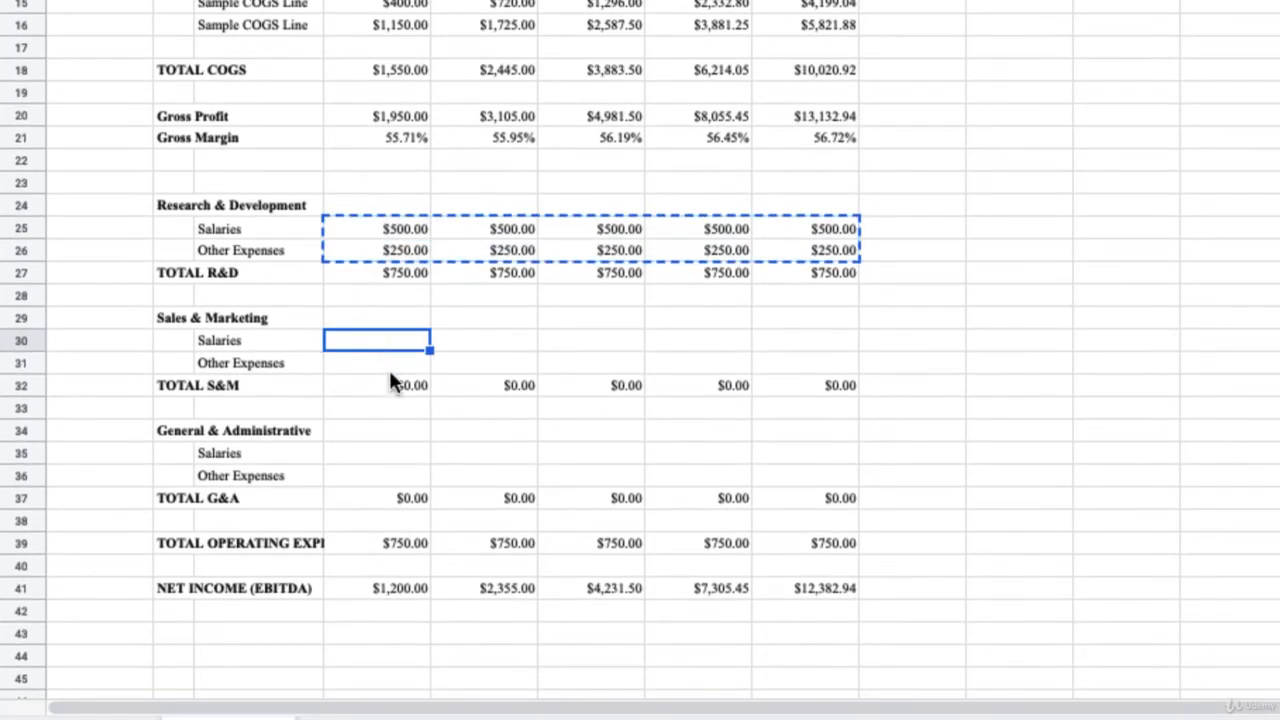
pyautogui.hotkey('ctrl', 'v')
pyautogui.click(389, 453)
pyautogui.hotkey('ctrl', 'v')
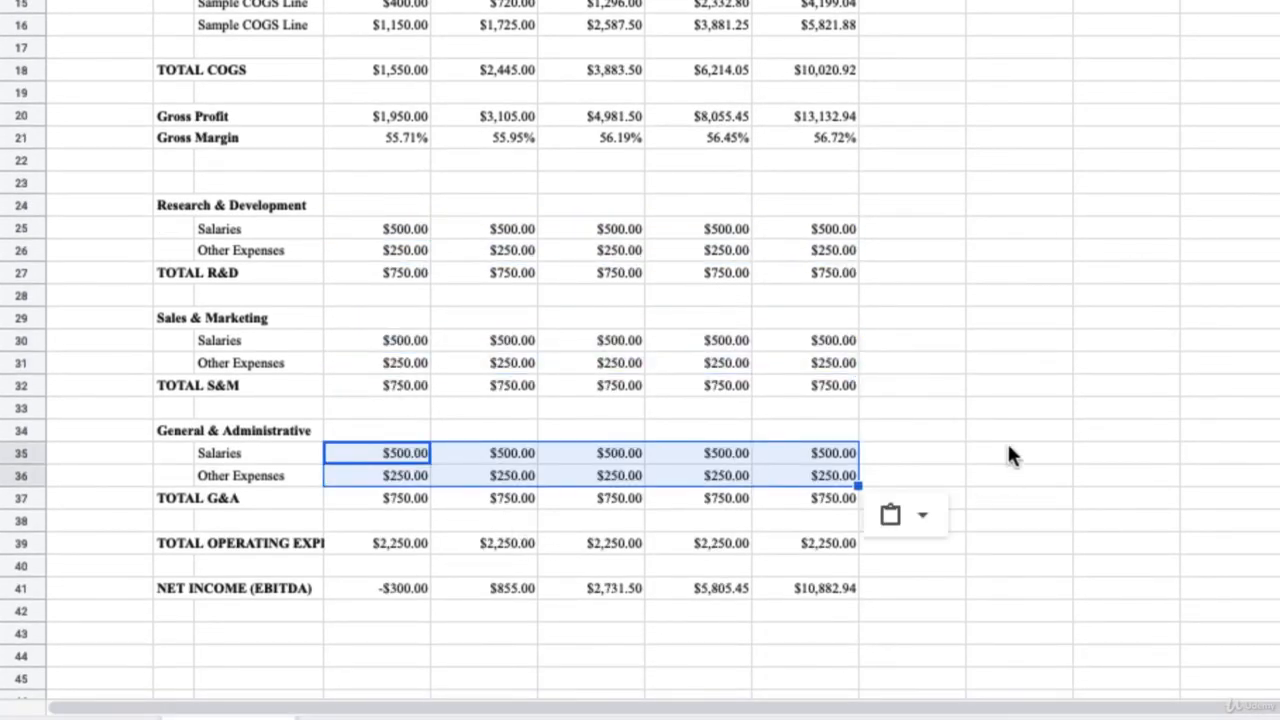
pyautogui.click(1010, 410)
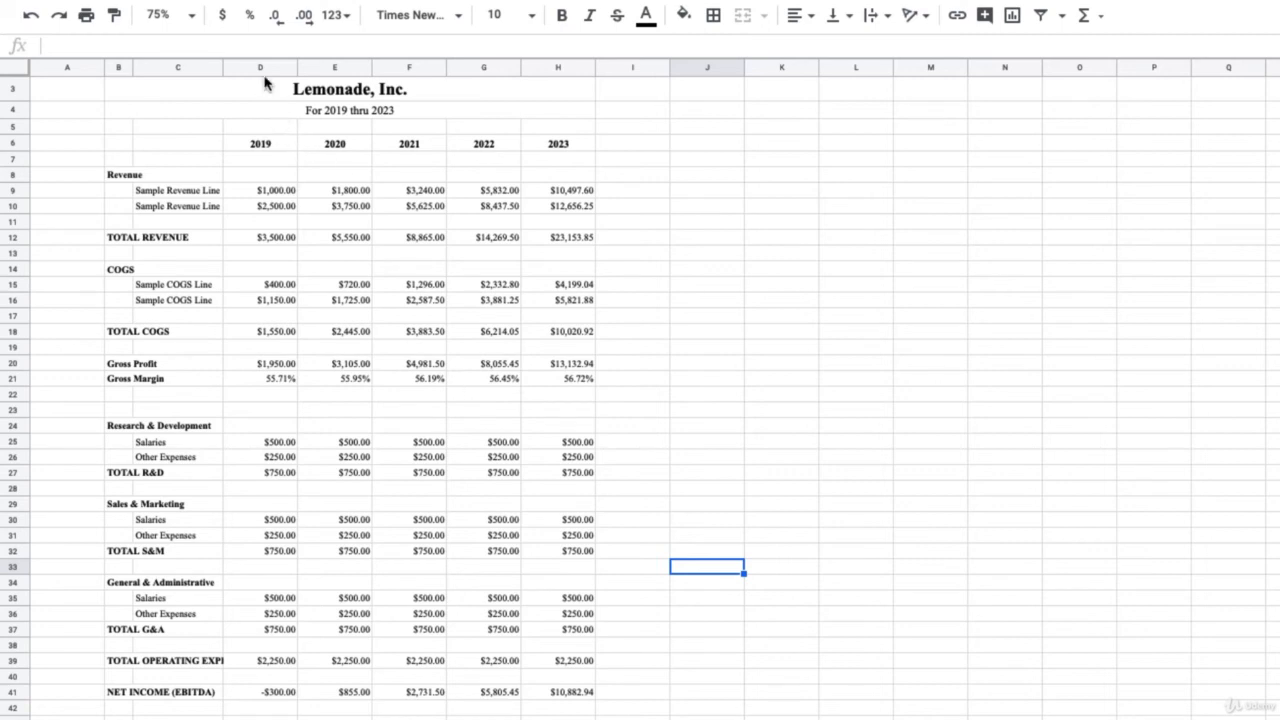
# Narrow the year columns D through H to one equal width that still fits their amounts
pyautogui.moveTo(262, 67); pyautogui.dragTo(588, 70)
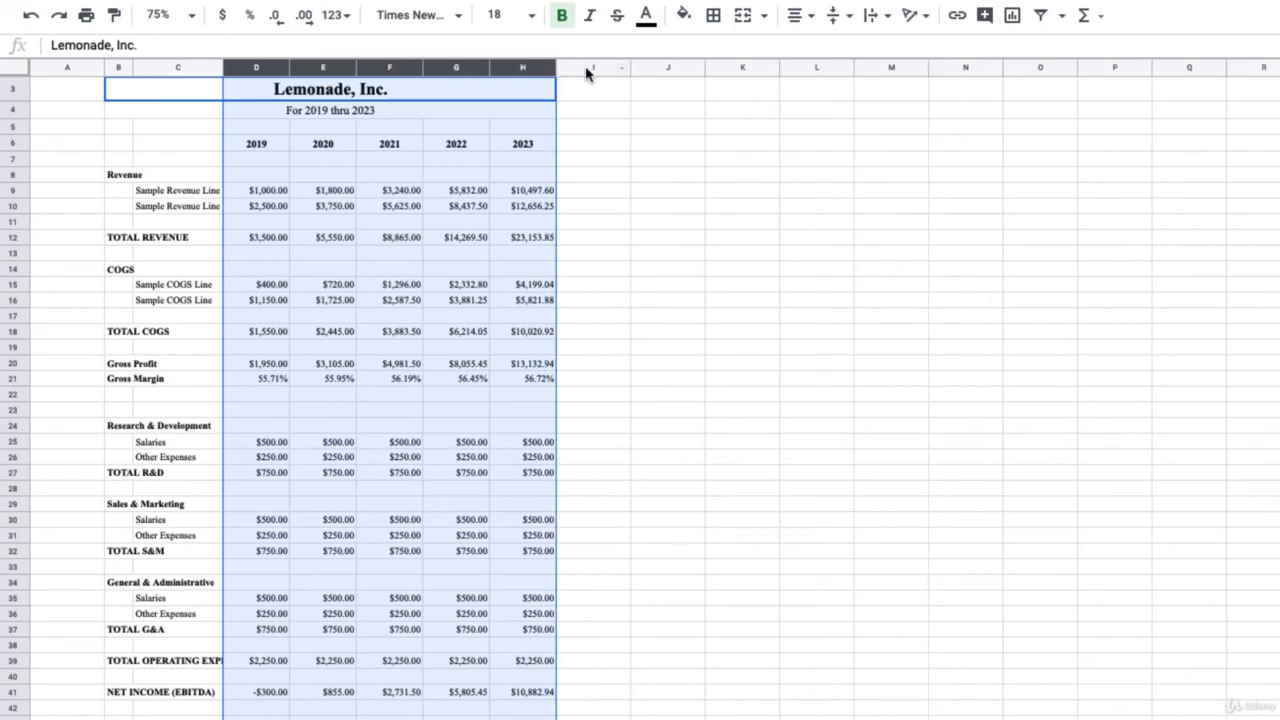
pyautogui.click(185, 210)
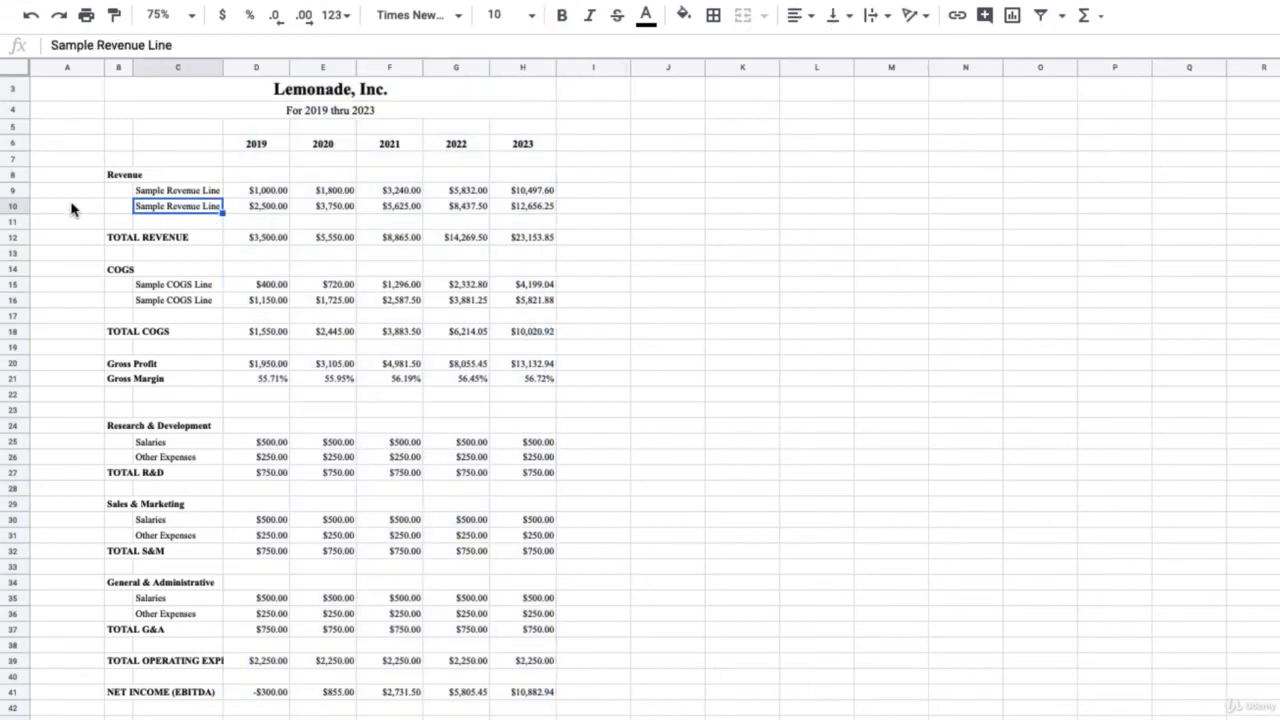
# Select the blank spacer rows 11, 13, 17, 22, 28, 33, 38 and 40 together and shrink their height
pyautogui.click(13, 221)
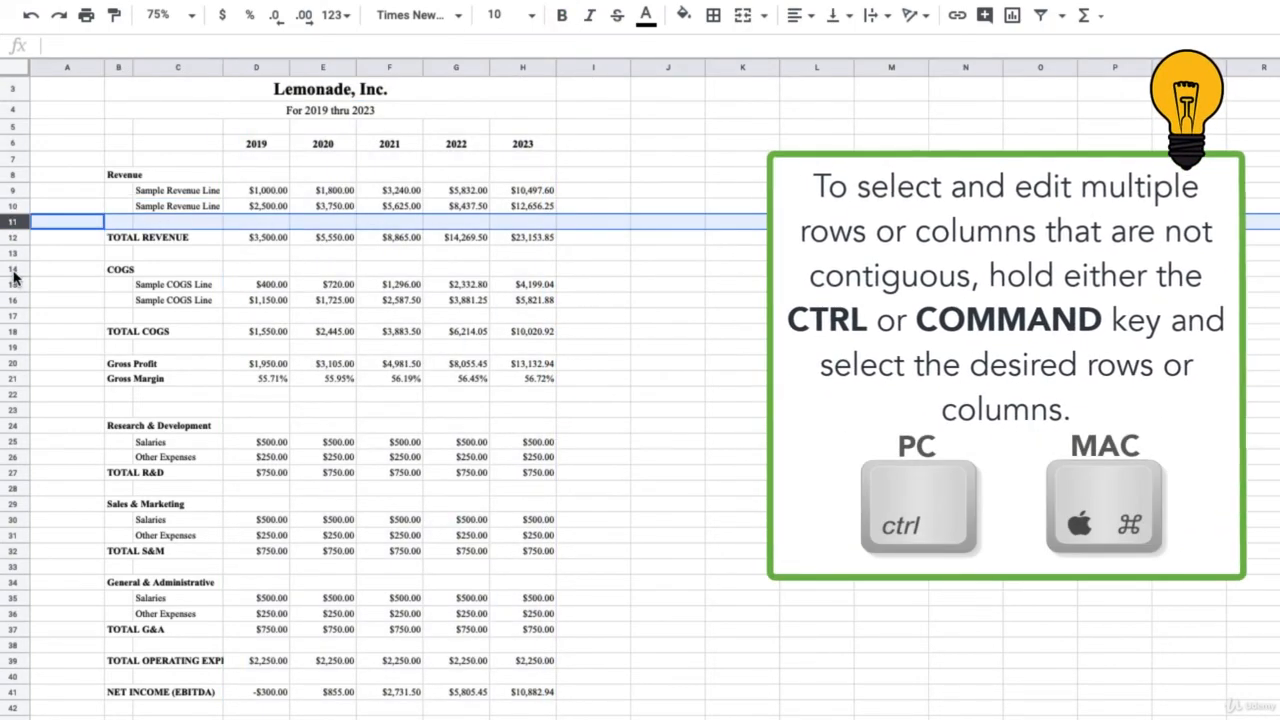
pyautogui.keyDown('ctrl'); pyautogui.click(13, 253); pyautogui.keyUp('ctrl')
pyautogui.keyDown('ctrl'); pyautogui.click(13, 315); pyautogui.keyUp('ctrl')
pyautogui.keyDown('ctrl'); pyautogui.click(13, 394); pyautogui.keyUp('ctrl')
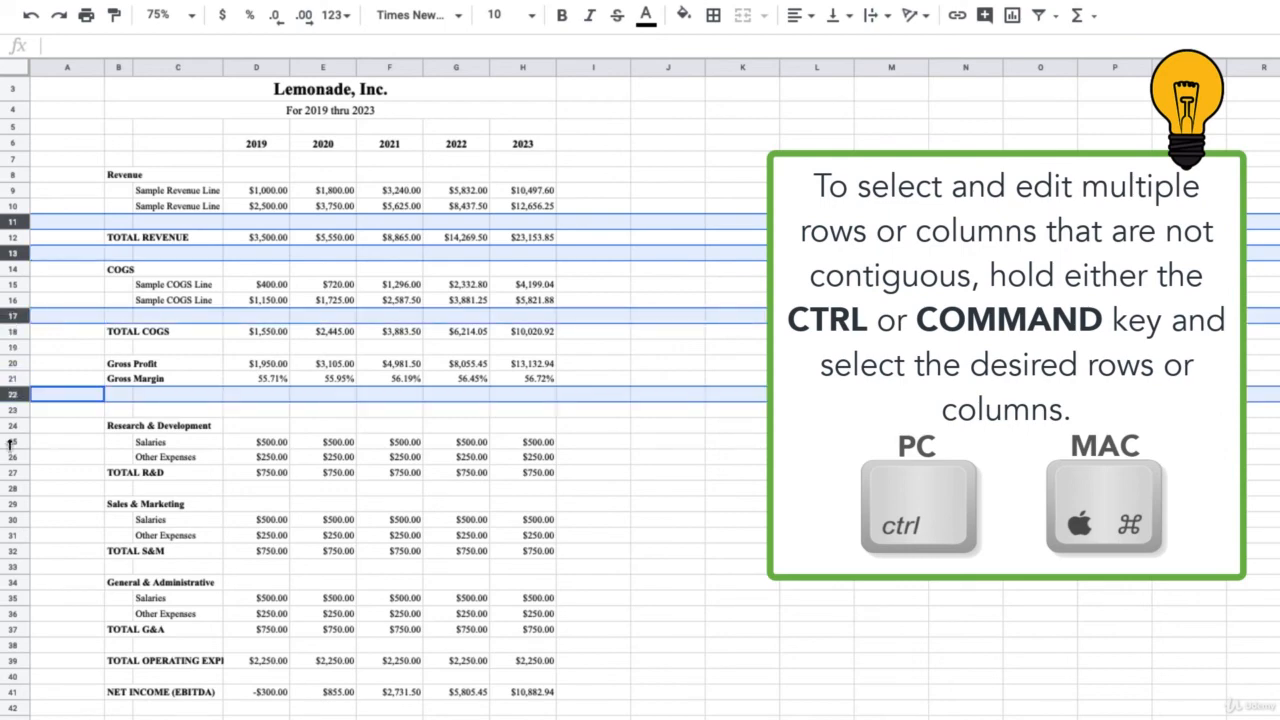
pyautogui.keyDown('ctrl'); pyautogui.click(13, 489); pyautogui.keyUp('ctrl')
pyautogui.keyDown('ctrl'); pyautogui.click(13, 567); pyautogui.keyUp('ctrl')
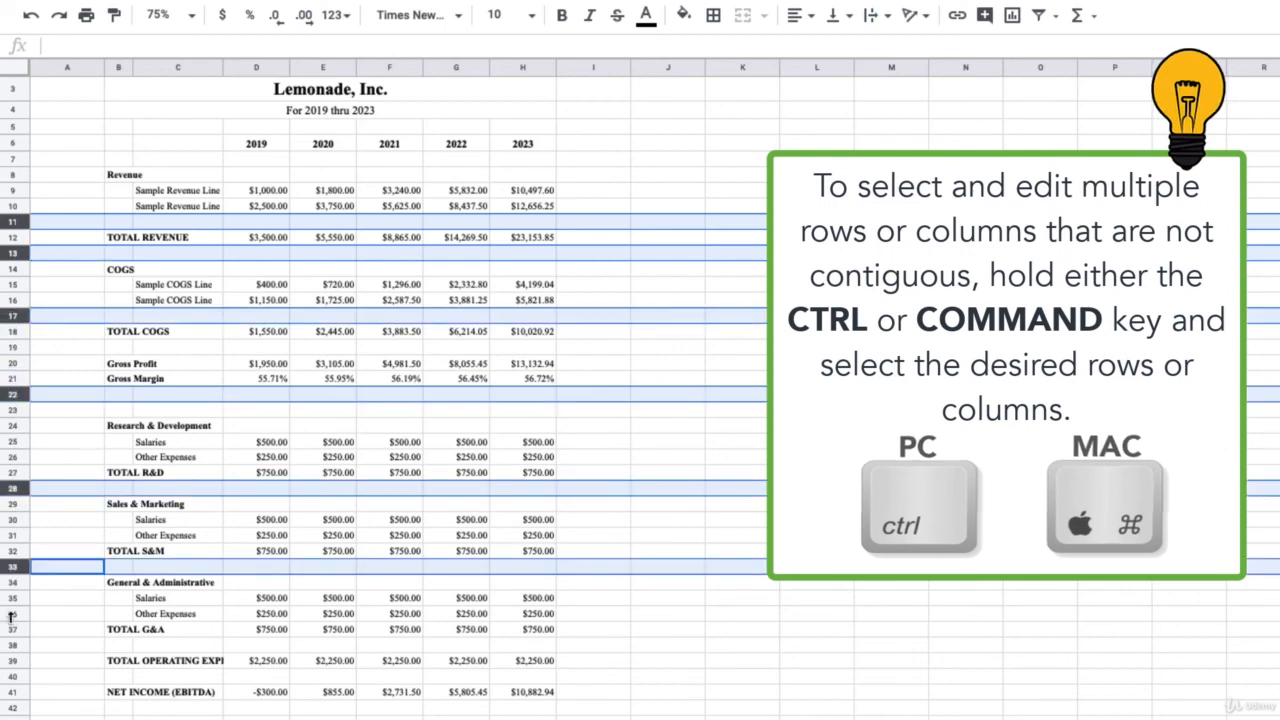
pyautogui.keyDown('ctrl'); pyautogui.click(13, 645); pyautogui.keyUp('ctrl')
pyautogui.keyDown('ctrl'); pyautogui.click(13, 676); pyautogui.keyUp('ctrl')
pyautogui.moveTo(13, 684); pyautogui.dragTo(15, 648)
# Delete the extra blank row 23 above Research & Development, and shrink blank row 19 like the other spacer rows
pyautogui.click(157, 374)
pyautogui.click(20, 374)
pyautogui.rightClick(20, 374)
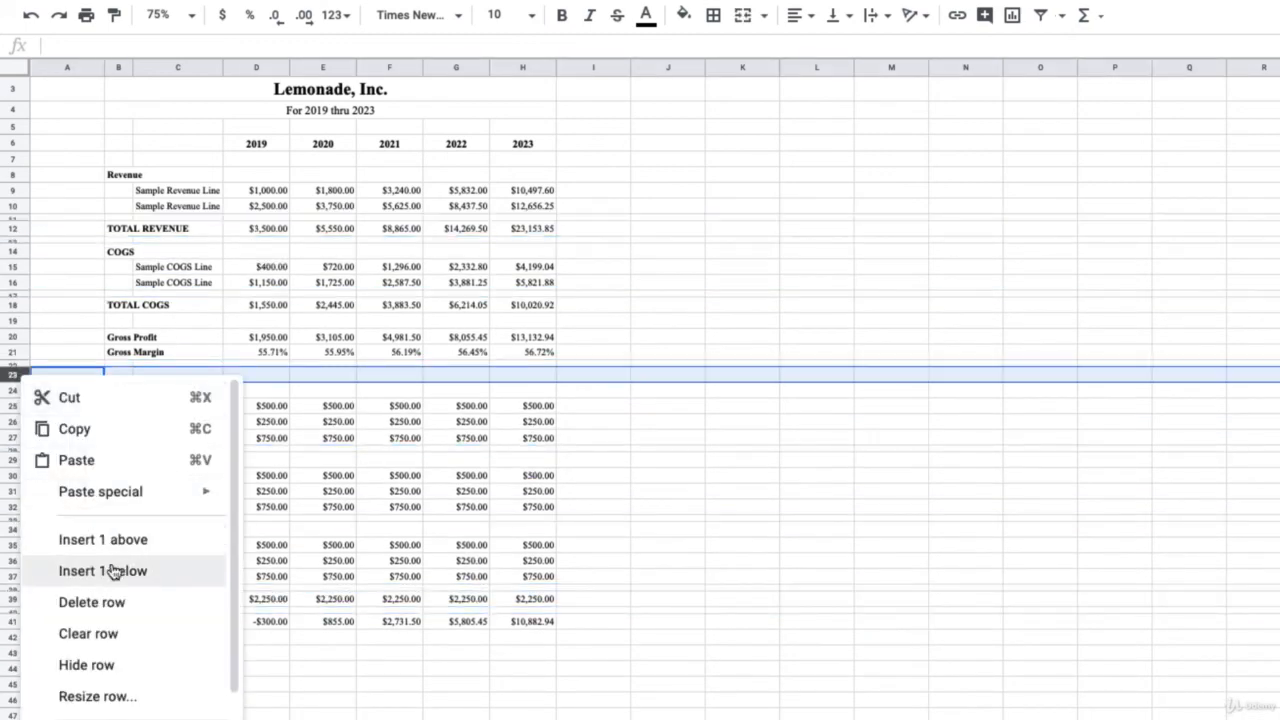
pyautogui.click(105, 605)
pyautogui.click(596, 504)
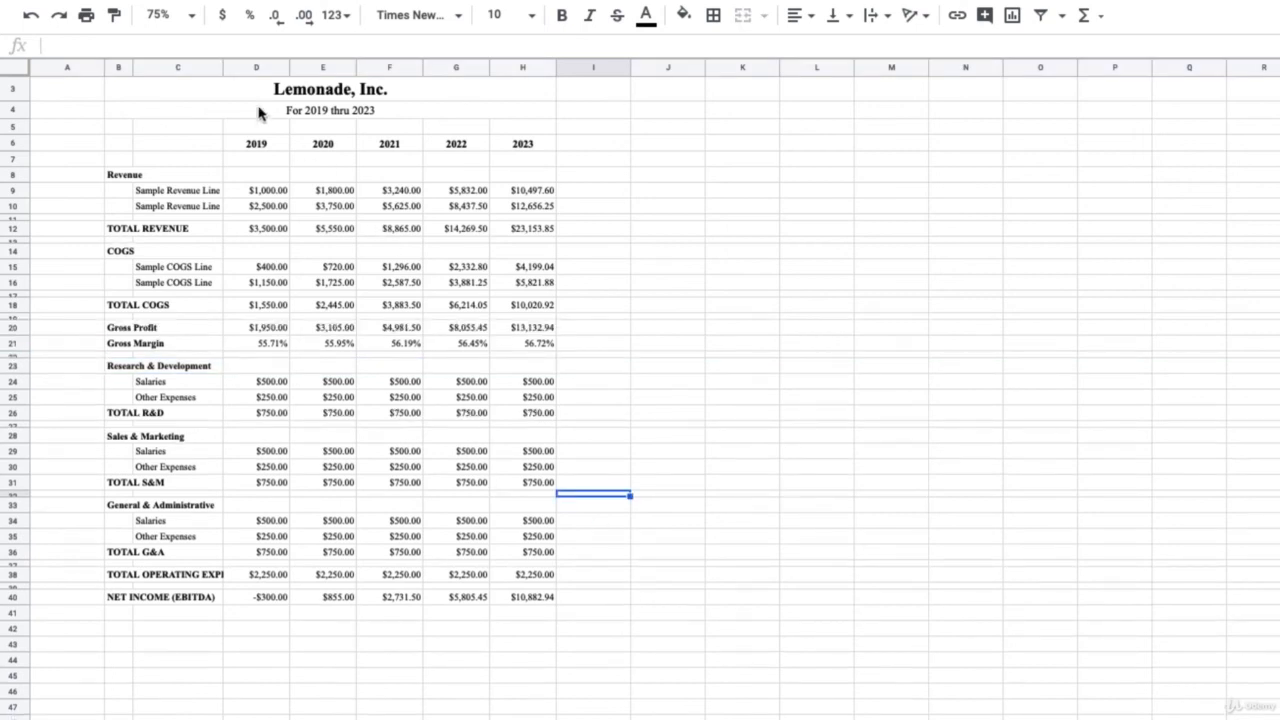
# Shade the Gross Profit and Gross Margin rows B20:H21 with a light gray fill
pyautogui.click(192, 22)
pyautogui.click(174, 119)
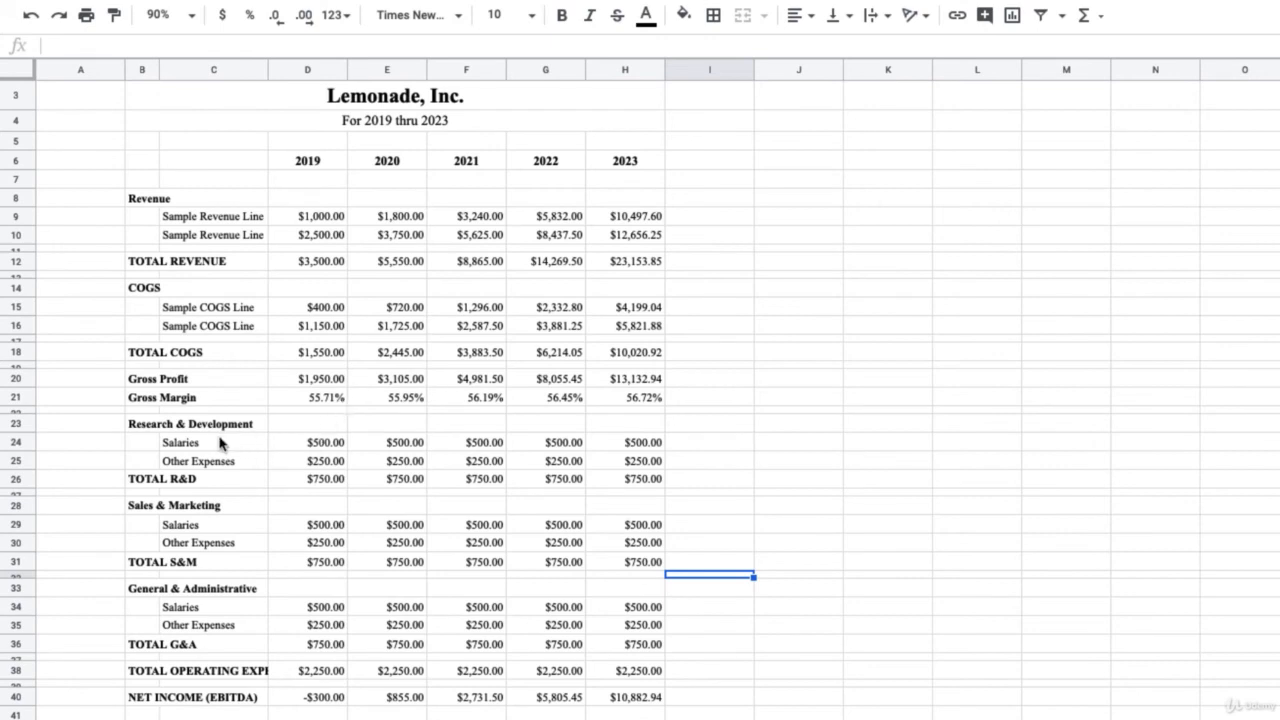
pyautogui.moveTo(138, 401); pyautogui.dragTo(648, 380)
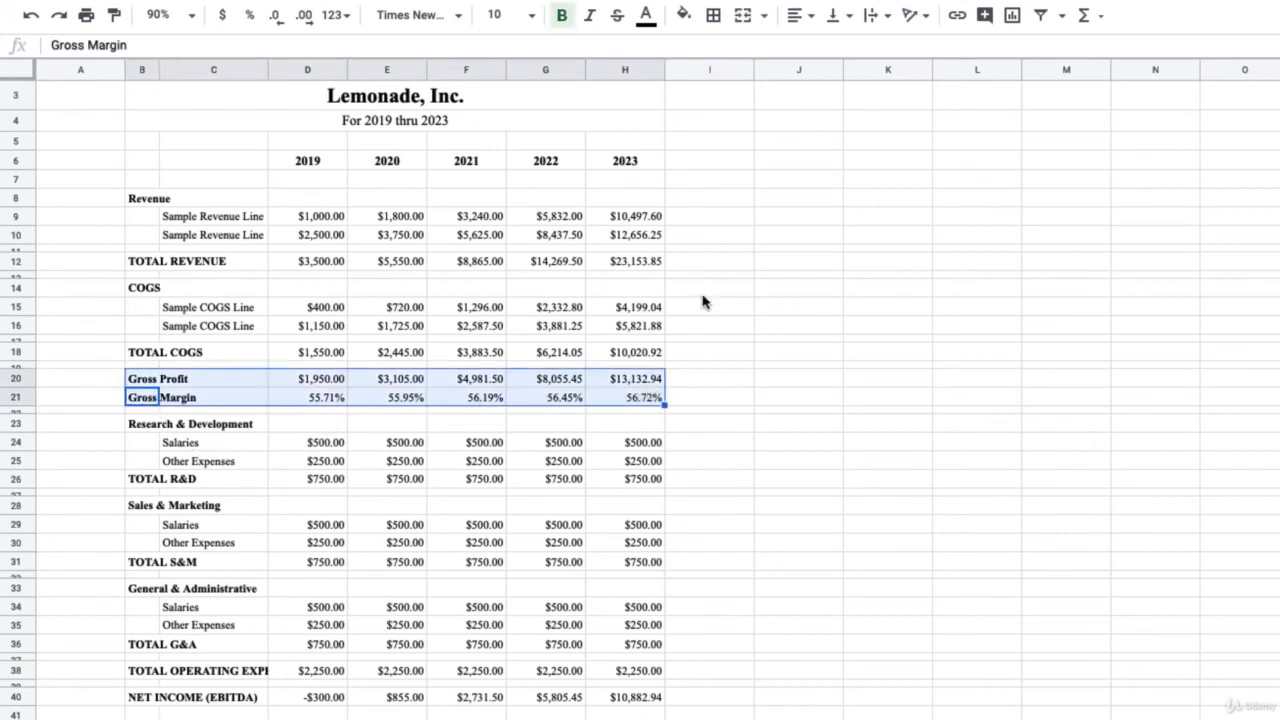
pyautogui.click(683, 15)
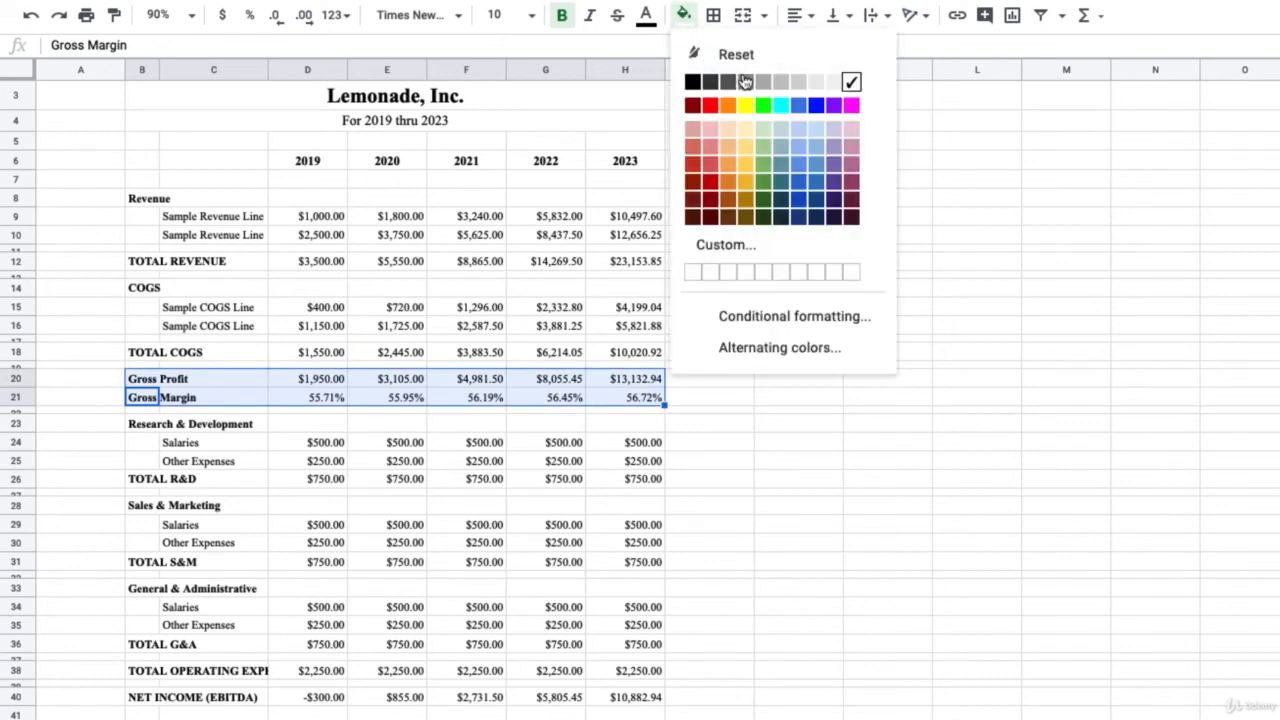
pyautogui.click(831, 82)
# Shade the NET INCOME (EBITDA) row B40:H40 with the same light gray fill
pyautogui.moveTo(128, 697); pyautogui.dragTo(650, 697)
pyautogui.click(683, 15)
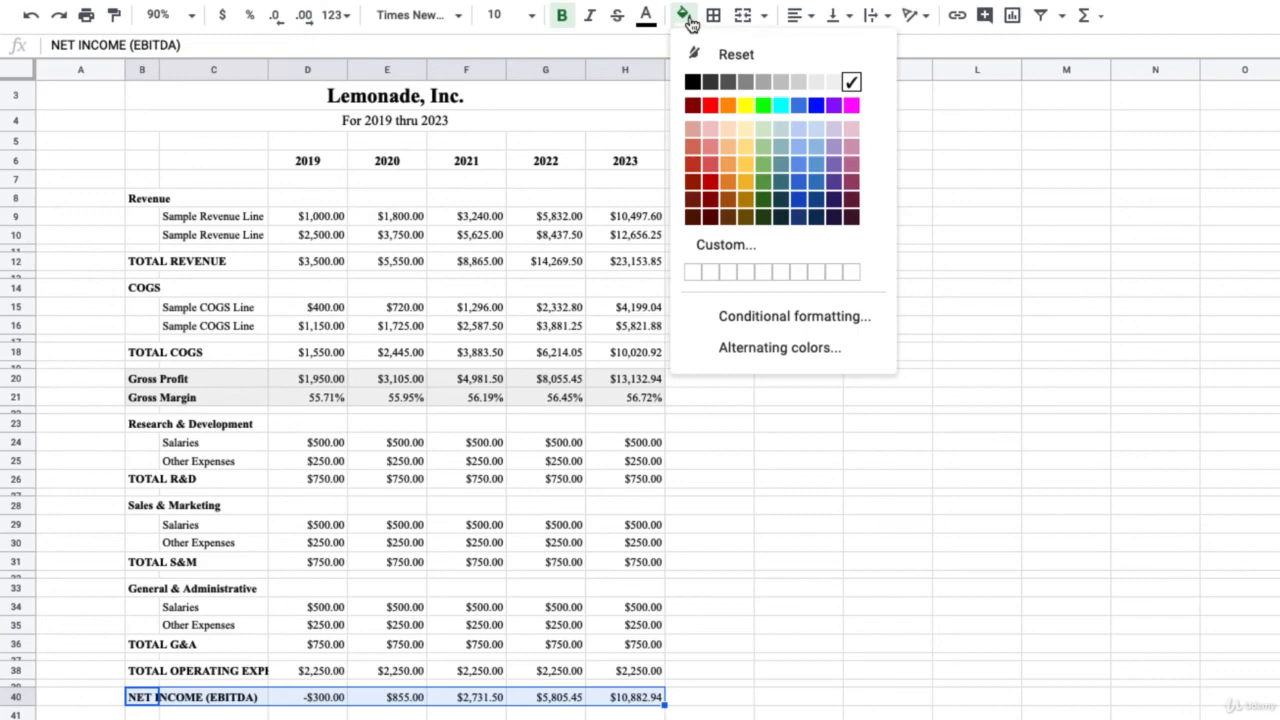
pyautogui.click(831, 81)
pyautogui.click(745, 462)
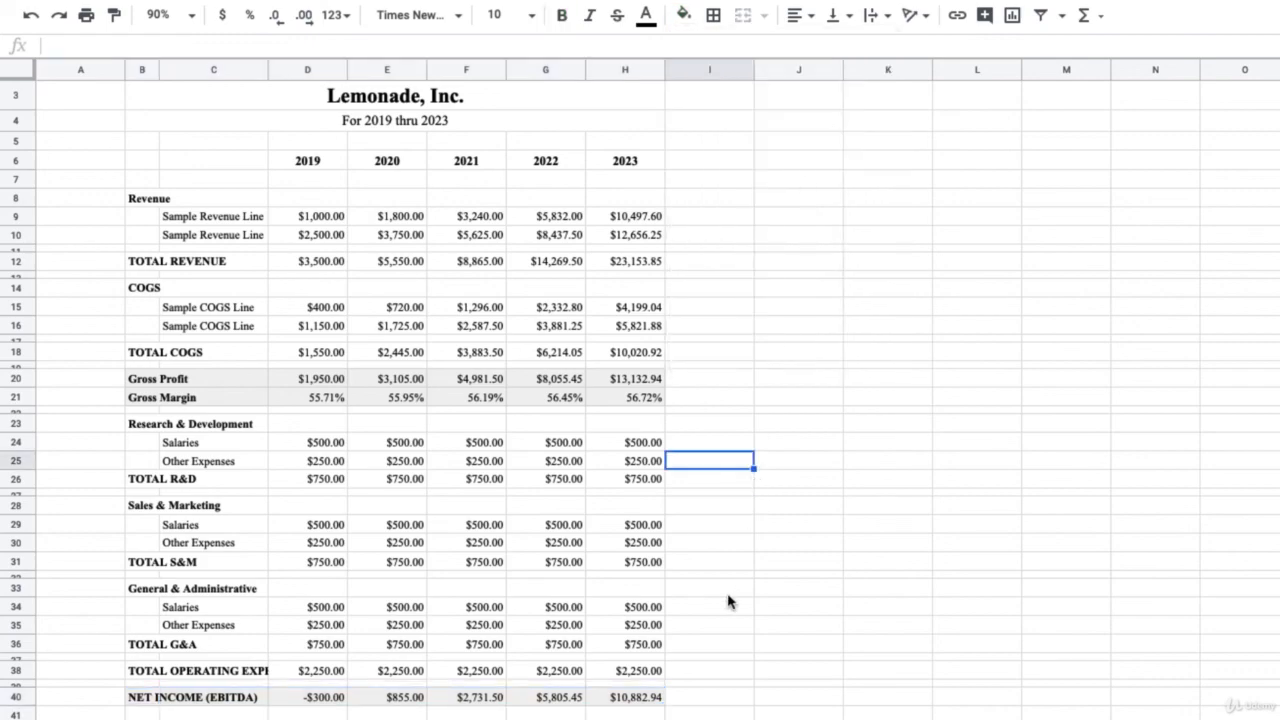